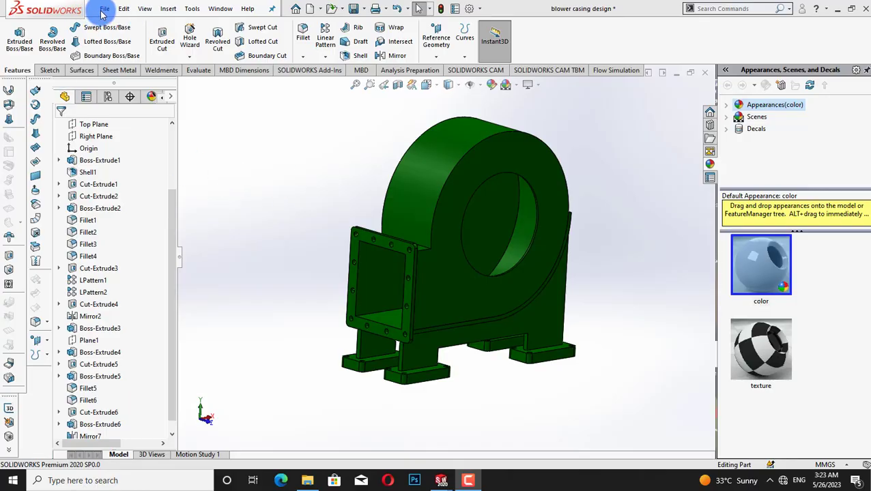
- Create a new Part document and start a sketch on its Front Plane
left_click(107, 14)
left_click(124, 32)
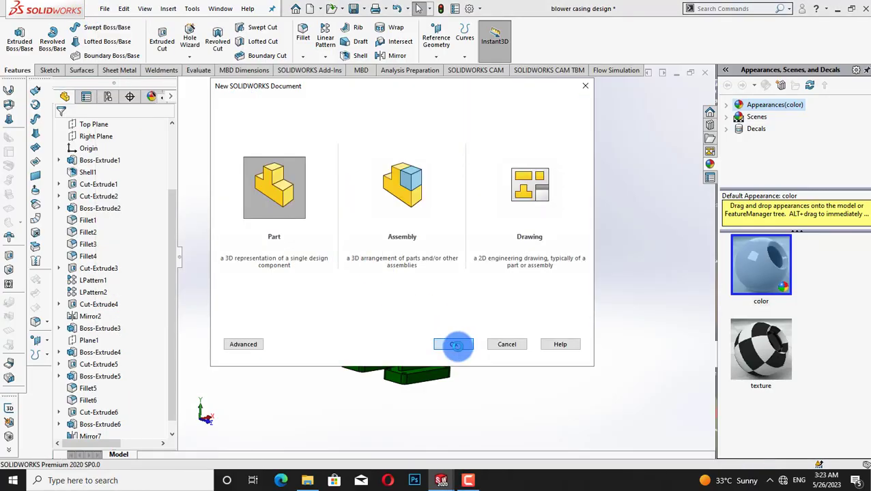
left_click(453, 342)
left_click(95, 184)
left_click(112, 167)
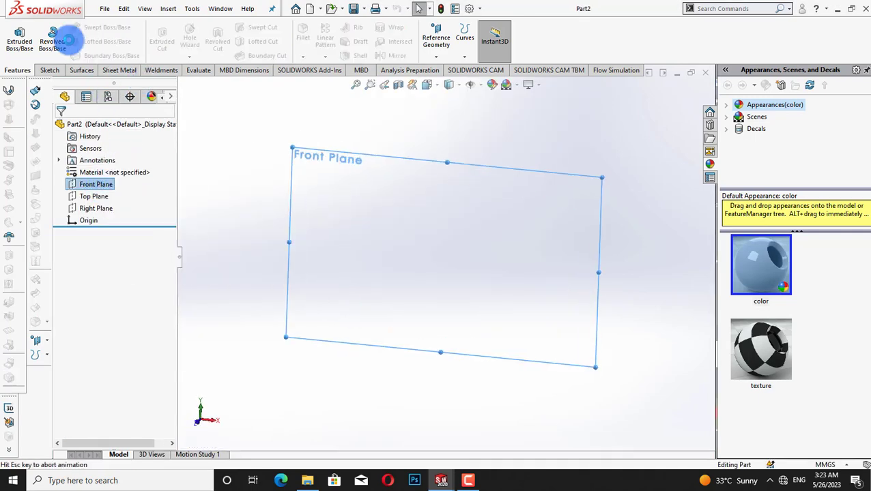
- Draw a circle centred on the origin and dimension its diameter to 900 mm
left_click(93, 27)
left_click(446, 258)
left_click(546, 345)
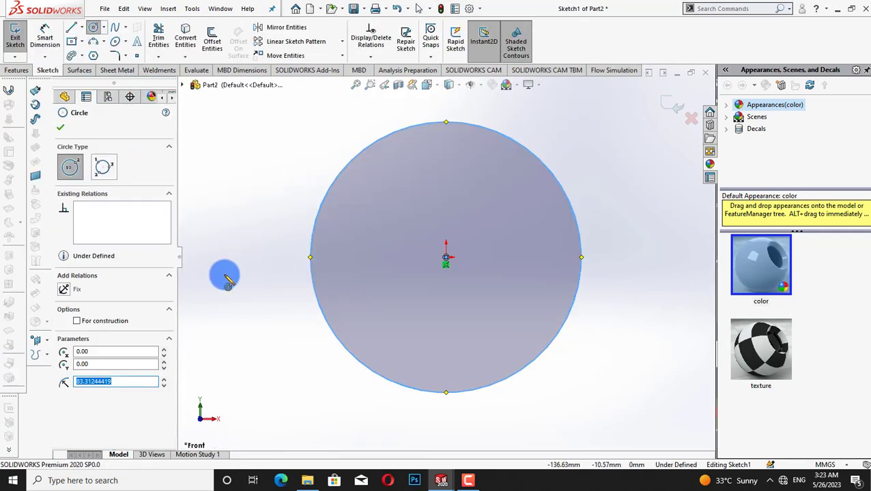
key("Escape")
left_click(311, 245)
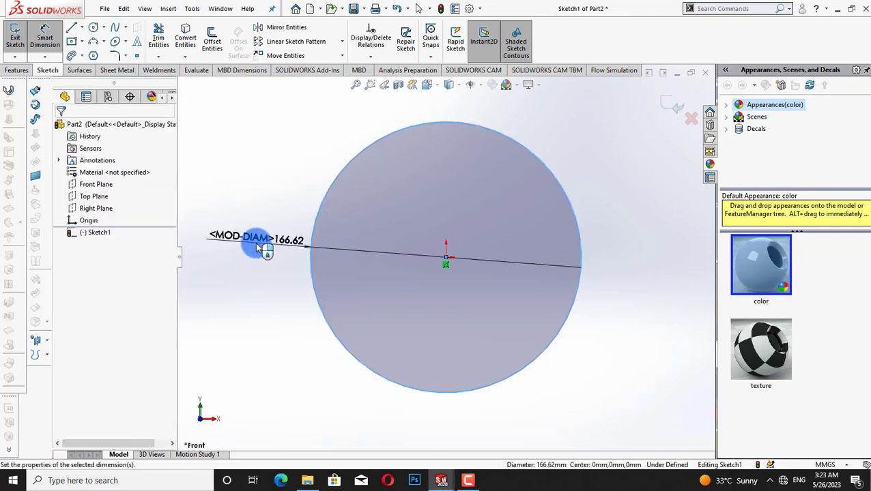
left_click(259, 247)
type("900")
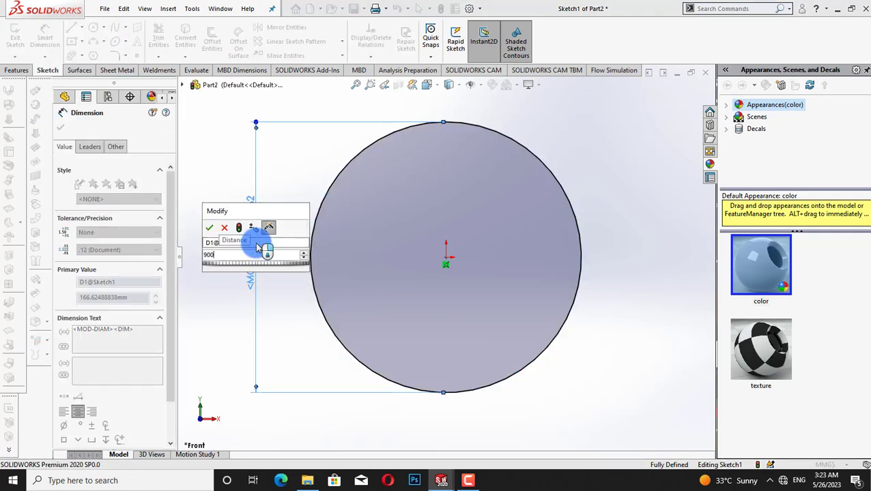
key("Return")
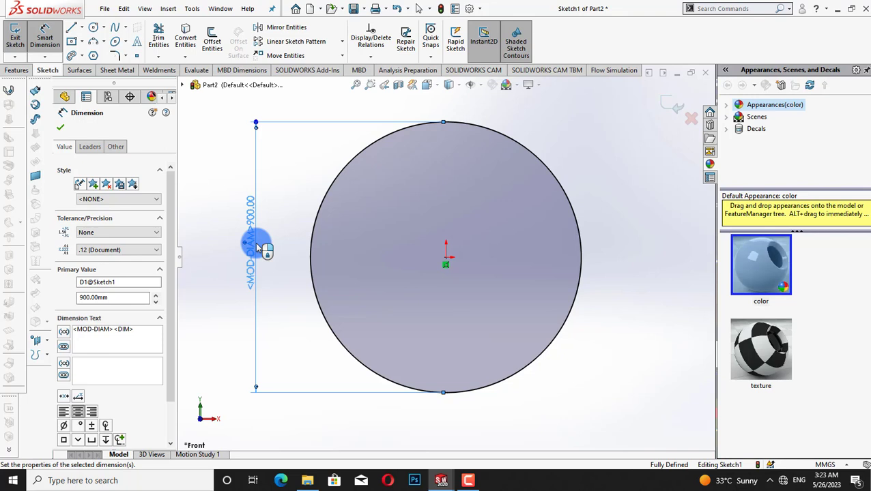
- Draw a horizontal line left from the circle's bottom and dimension it 650 mm
key("l")
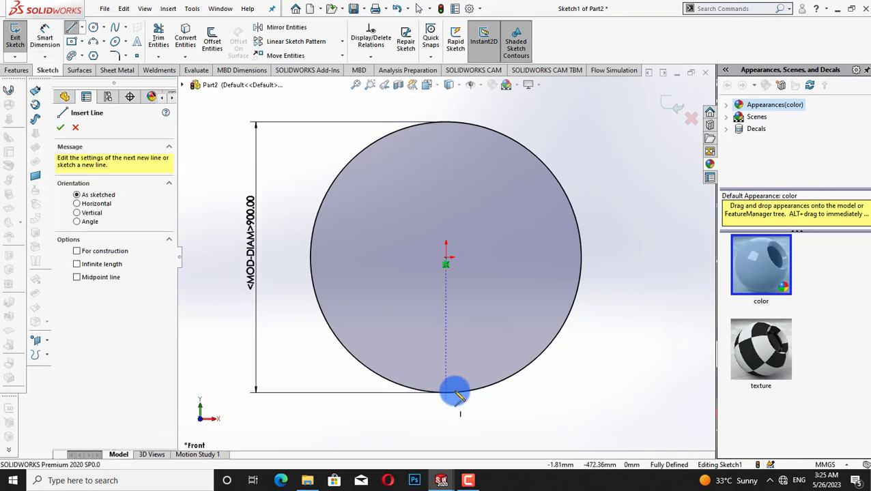
left_click(445, 393)
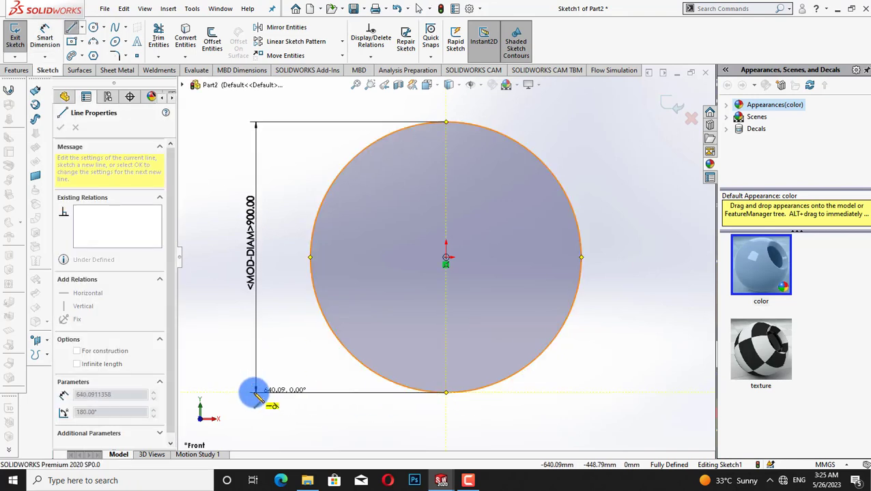
left_click(256, 393)
right_click(243, 334)
left_click(271, 340)
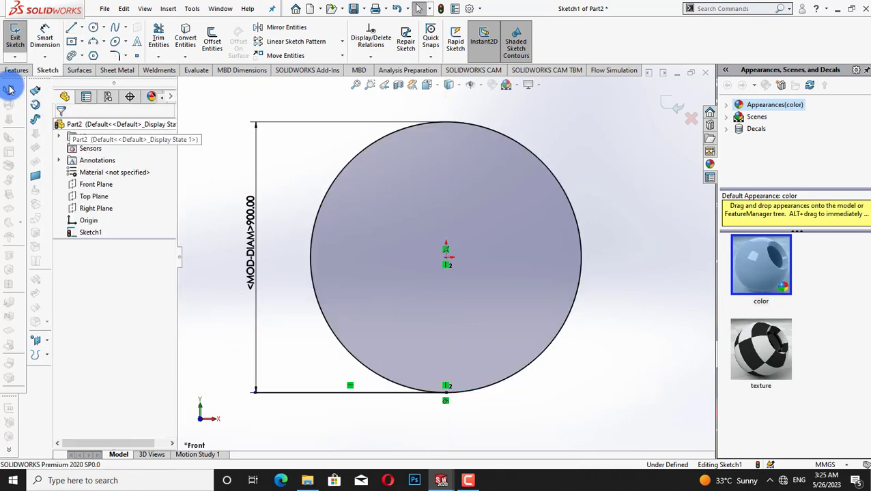
left_click(292, 395)
left_click(323, 415)
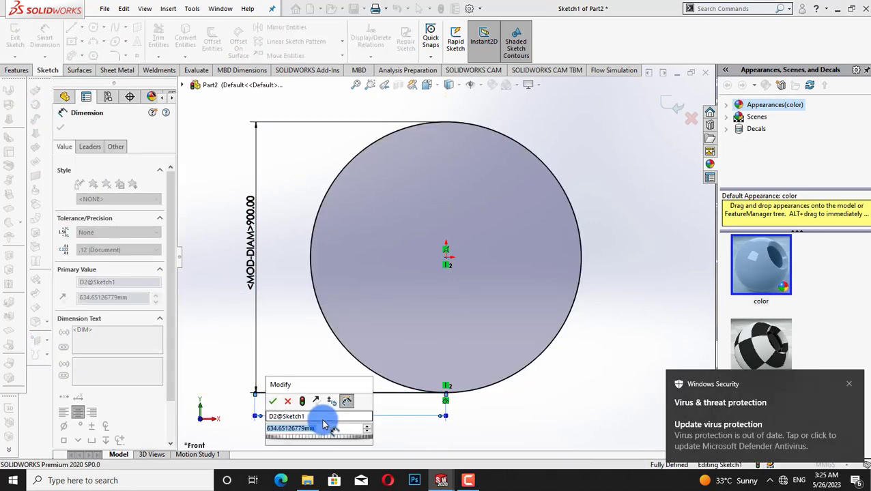
type("650")
key("Return")
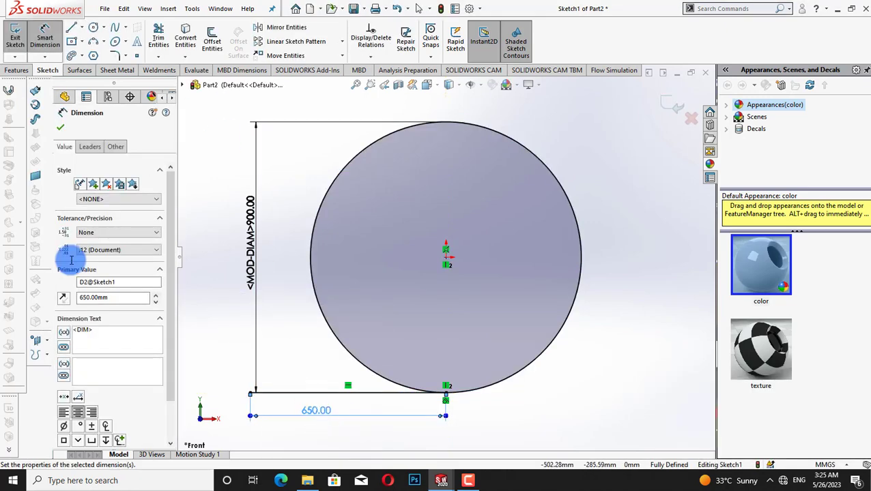
left_click(60, 126)
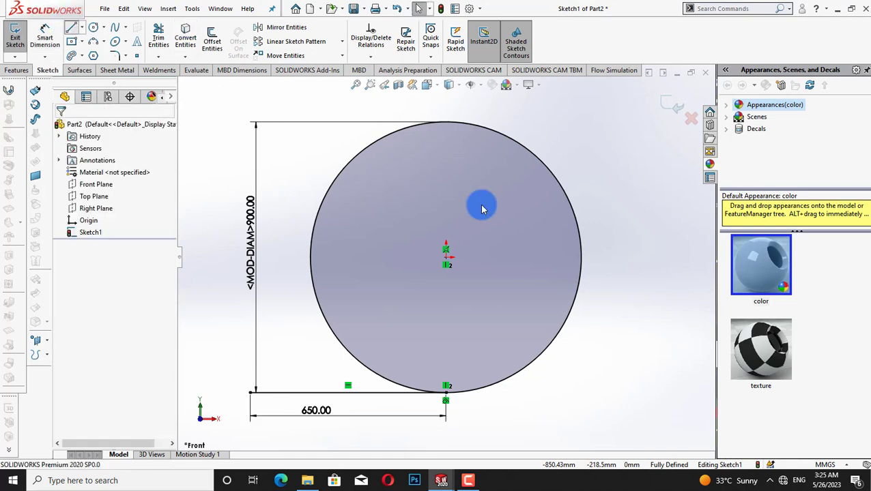
- Add a 350 mm vertical line and a top line meeting the circle
left_click(251, 392)
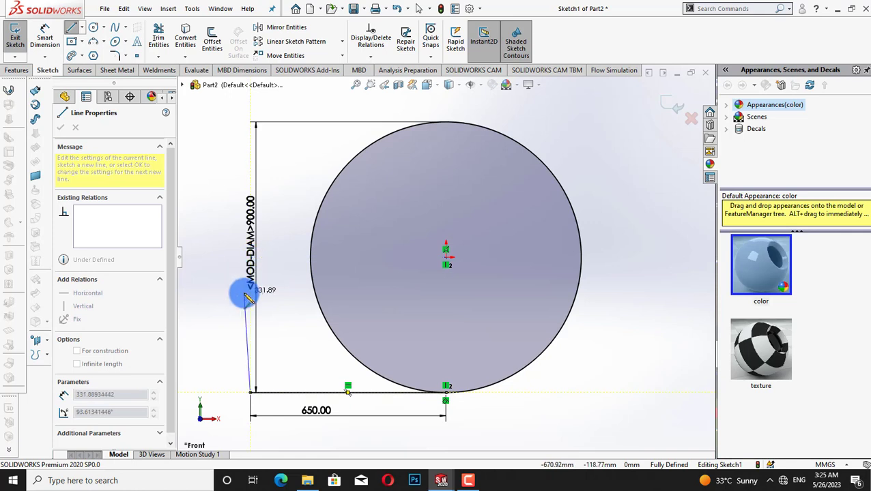
left_click(251, 294)
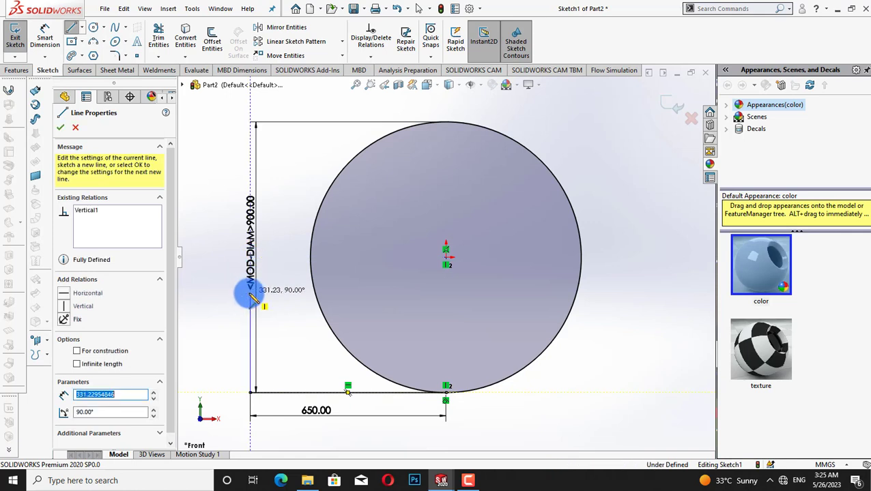
left_click(319, 295)
right_click(204, 319)
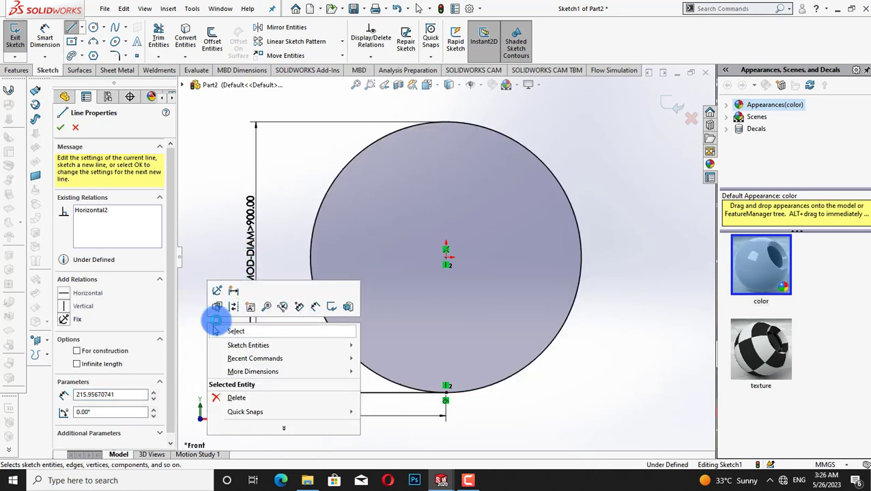
left_click(217, 309)
left_click(260, 351)
left_click(229, 351)
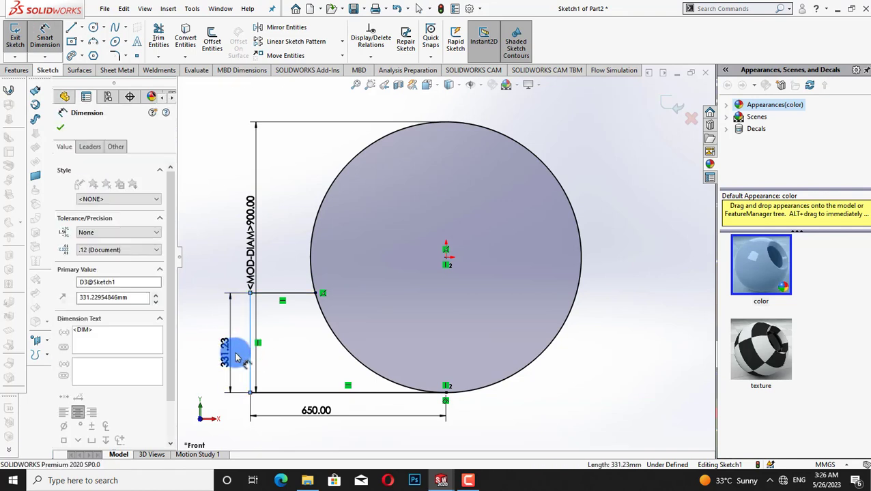
type("350")
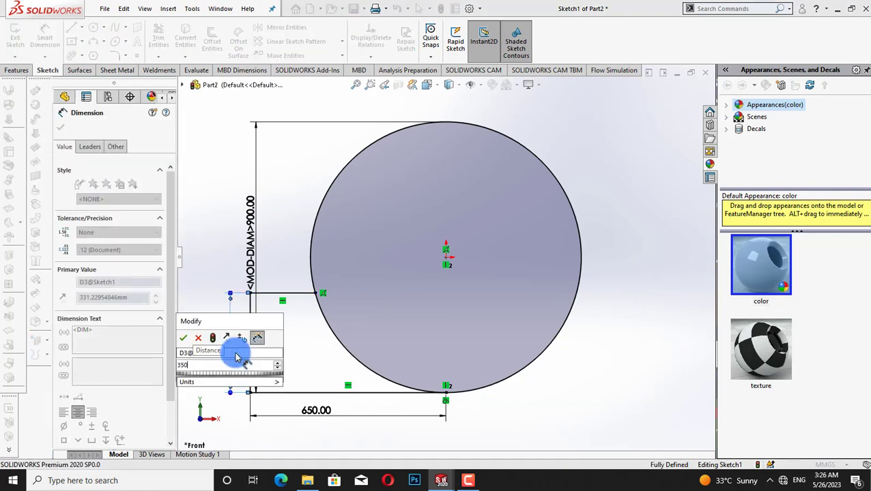
key("Return")
left_click(60, 127)
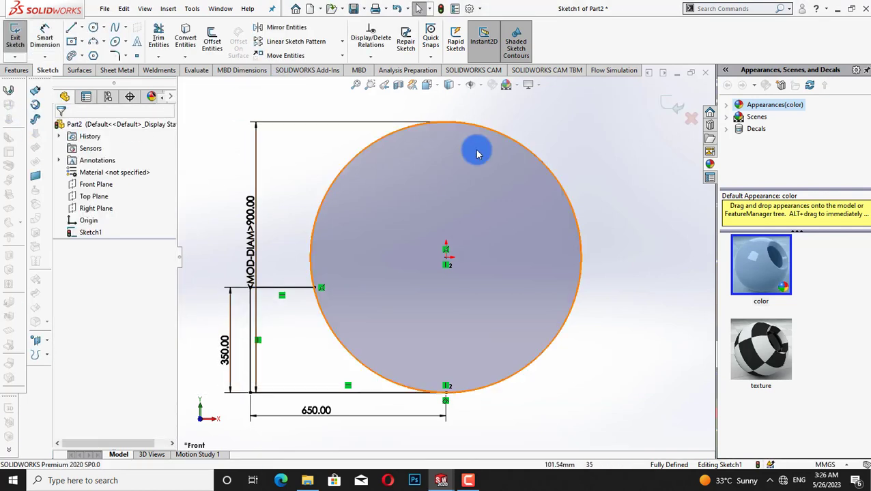
- Relate the bottom line to the circle and trim away the lower-left inner arc
left_click(360, 393)
left_click(459, 392, "ctrl")
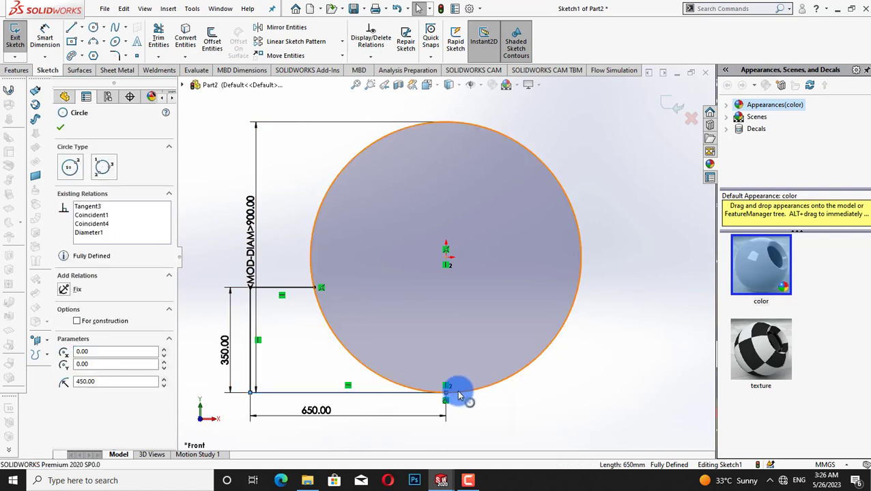
left_click(61, 125)
left_click(159, 38)
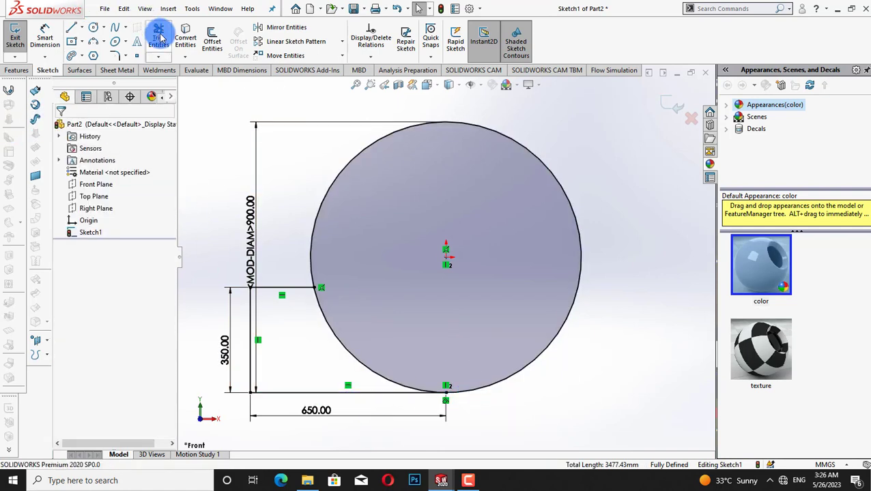
left_click_drag(410, 315, 318, 360)
- Extrude the profile 325 mm with a Mid Plane end condition
left_click(60, 127)
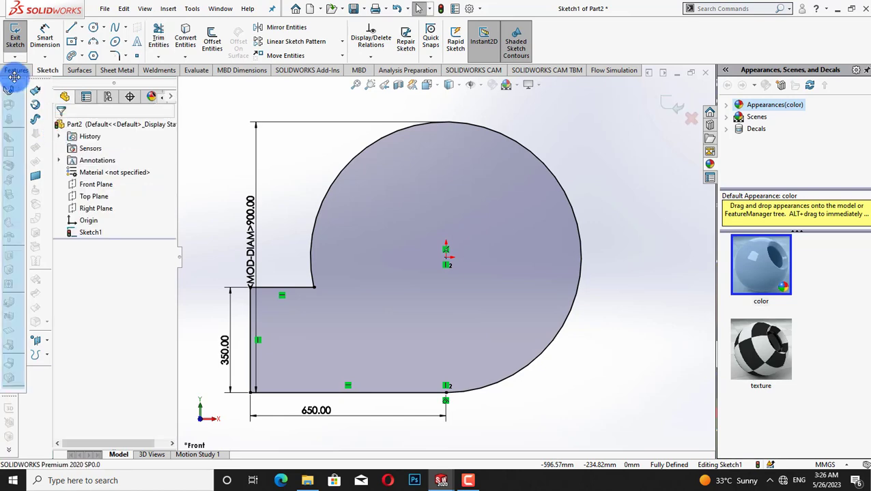
left_click(16, 70)
left_click(19, 37)
left_click(156, 193)
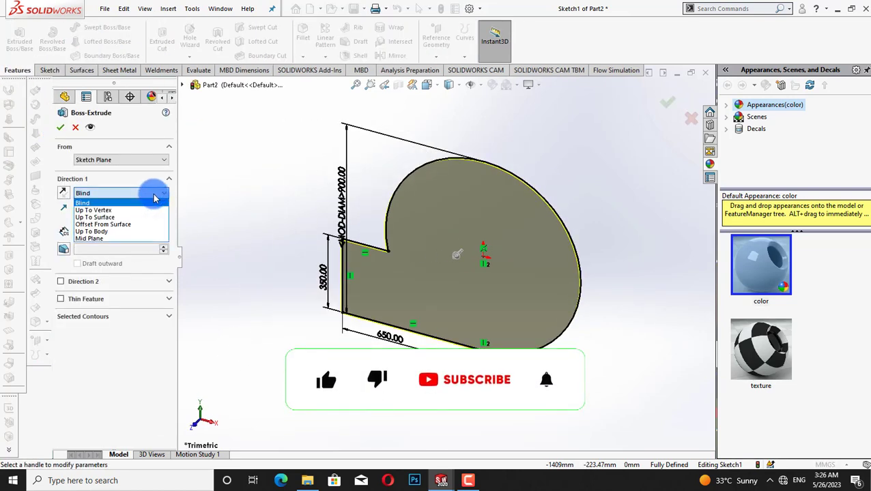
left_click(128, 237)
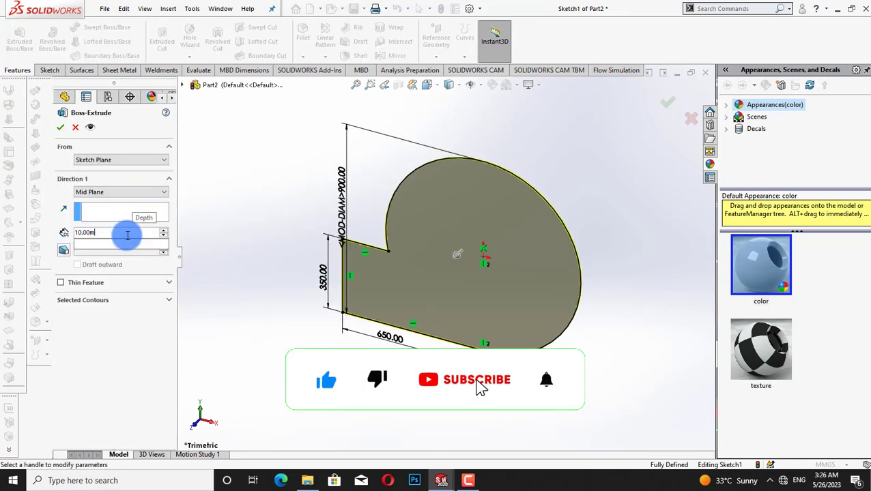
type("325")
key("Return")
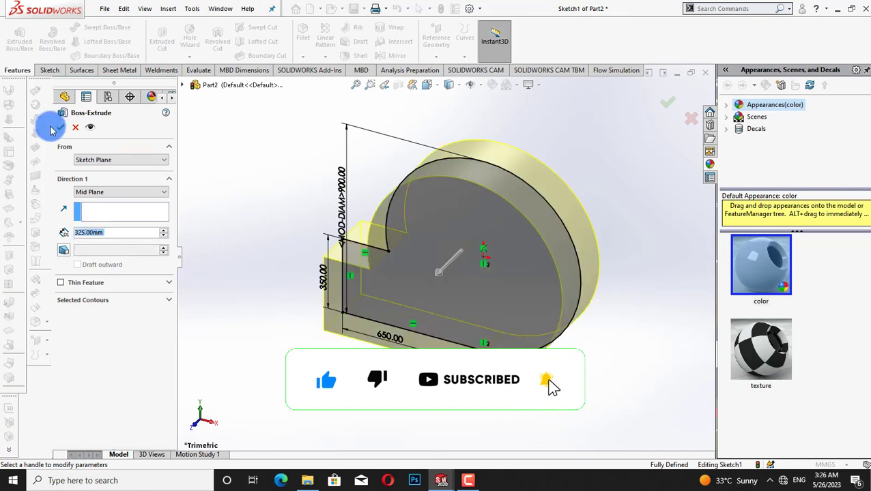
left_click(59, 128)
- Shell the body 10 mm outward, removing the outlet end face
middle_click_drag(272, 151, 356, 55)
left_click(359, 55)
left_click(399, 304)
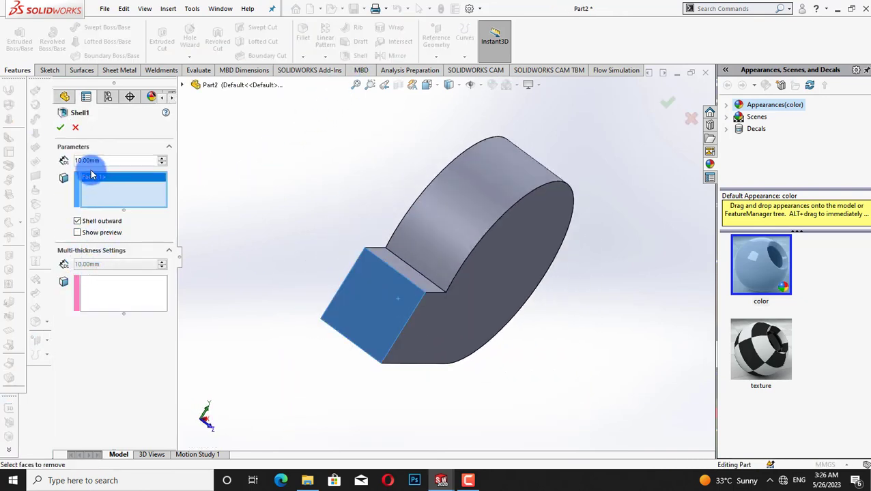
left_click(60, 128)
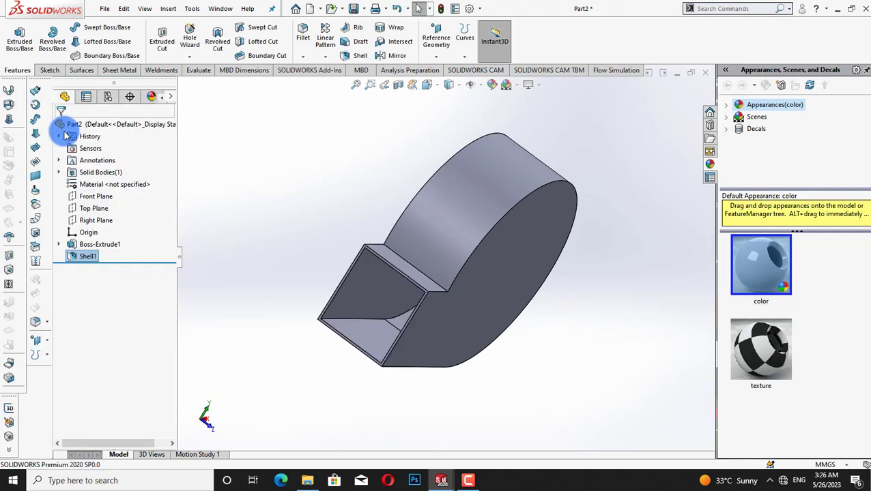
- Sketch a circle centred on the origin on the casing's front face
right_click(509, 295)
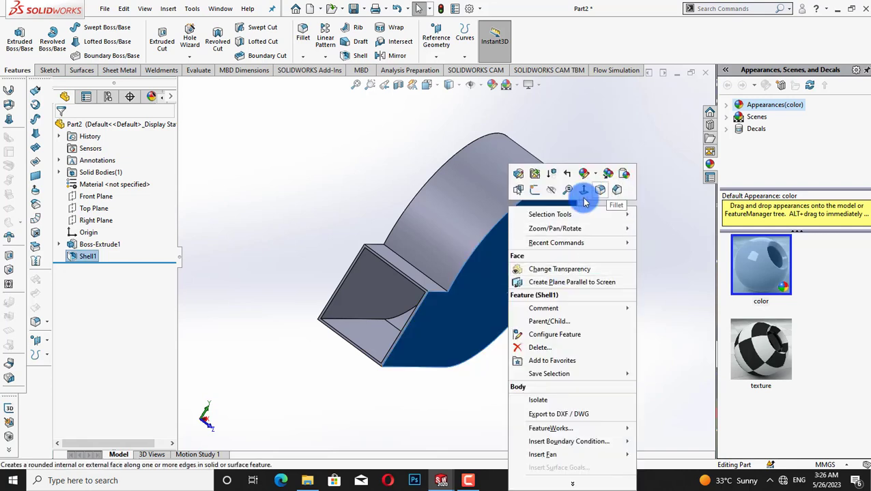
left_click(582, 175)
right_click(468, 202)
left_click(477, 182)
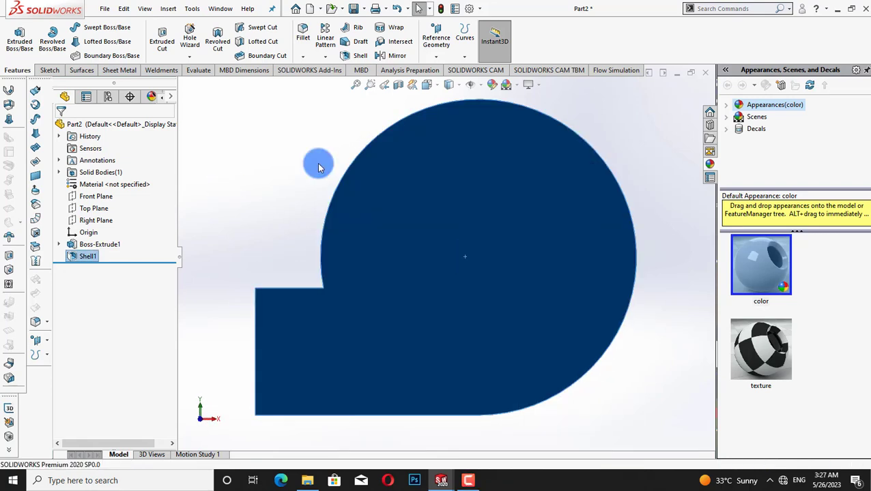
left_click(97, 32)
left_click_drag(477, 257, 527, 338)
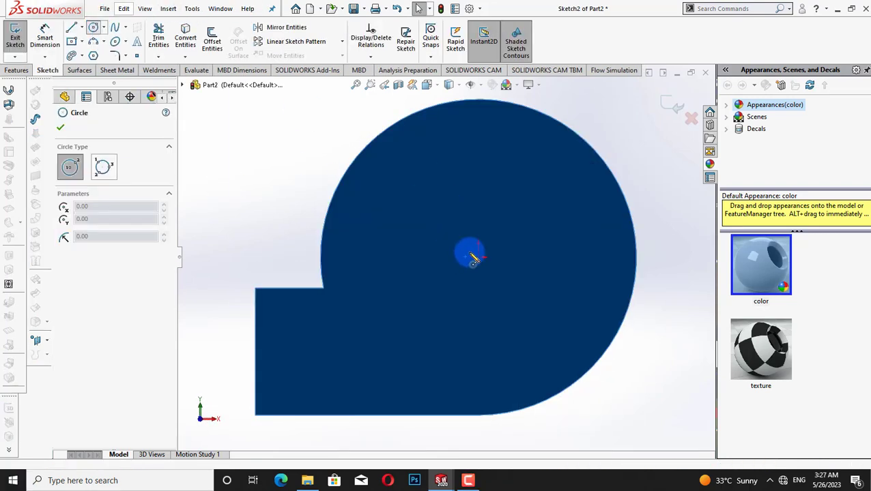
key("Escape")
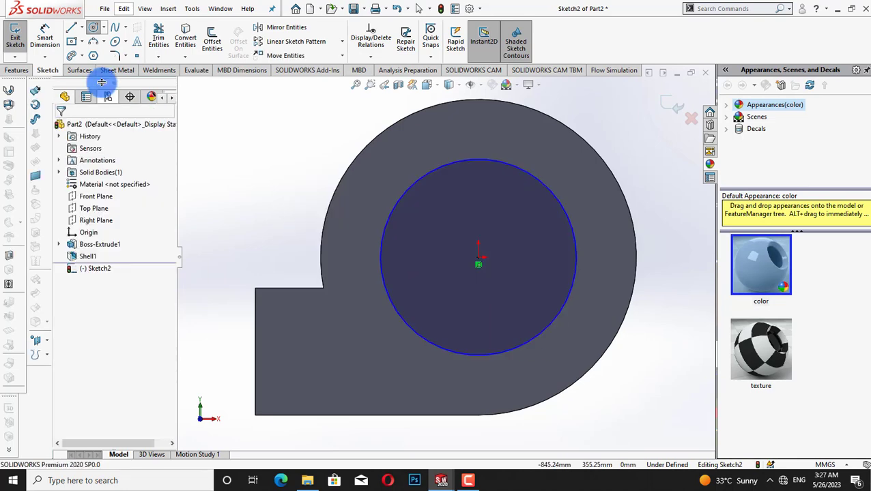
- Dimension the recess circle to 511 mm diameter
left_click(44, 37)
left_click(413, 185)
left_click(314, 212)
left_click(314, 212)
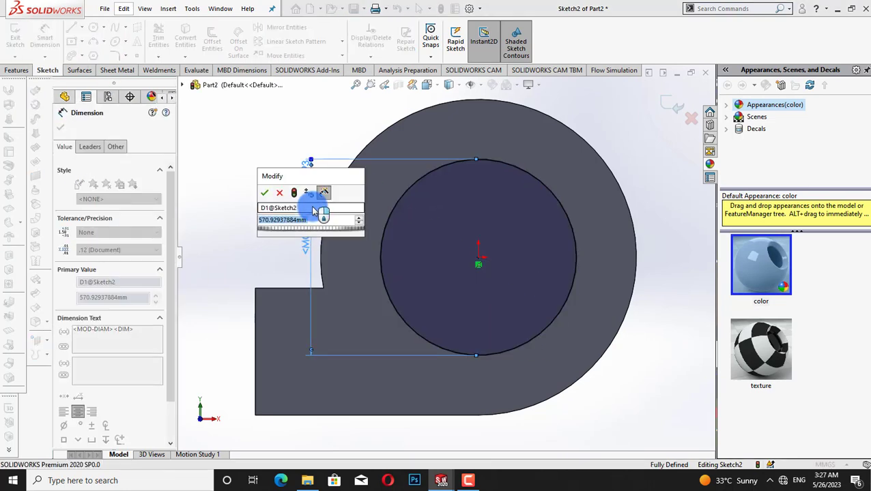
type("511")
key("Return")
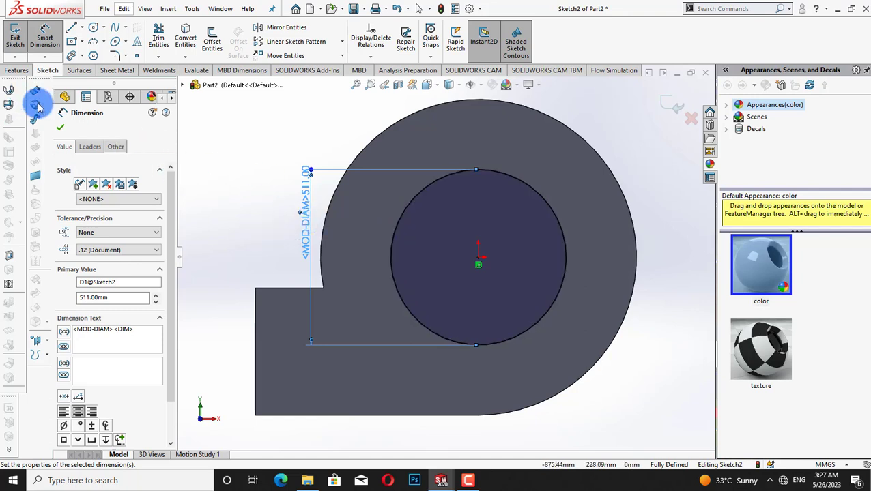
left_click(259, 101)
- Cut the circle into the casing as a 58 mm deep blind extruded cut
left_click(26, 74)
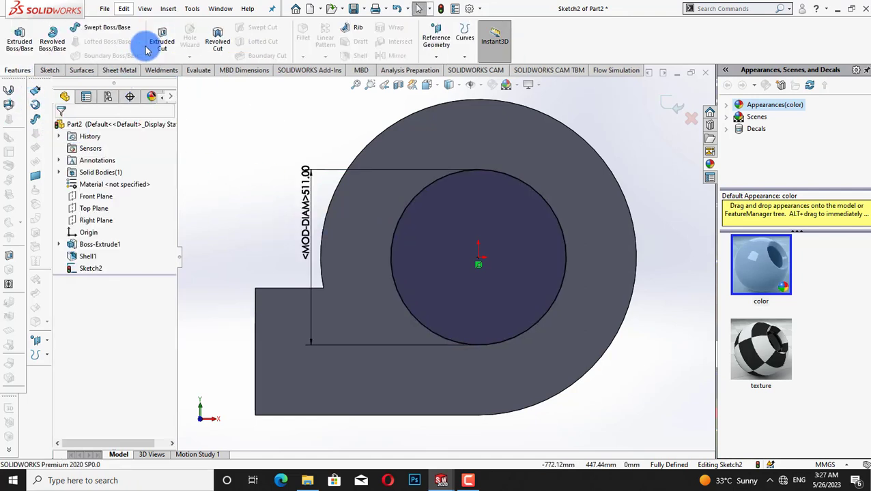
left_click(154, 43)
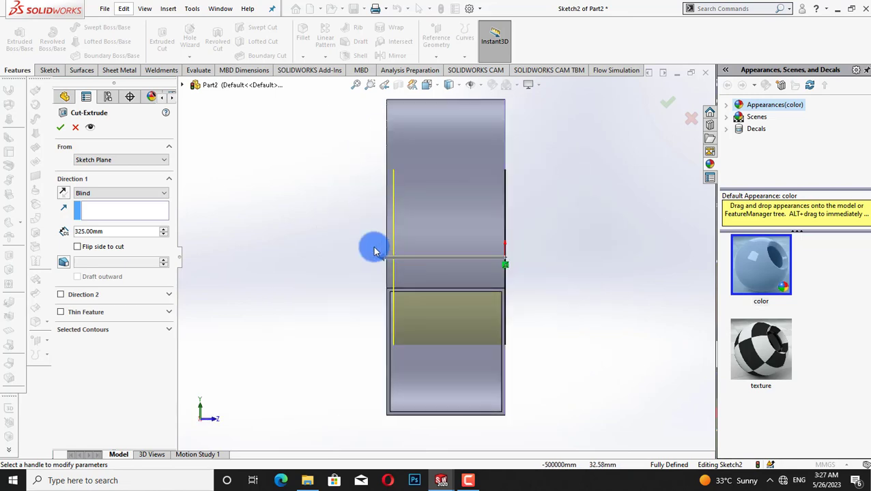
left_click(436, 257)
left_click(505, 257)
left_click(65, 130)
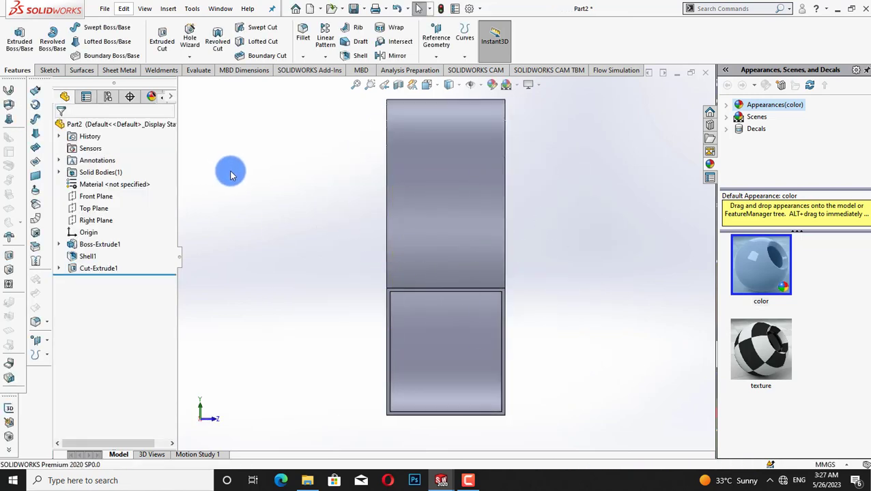
- Sketch a 75 mm diameter circle at the origin on the front face
right_click(509, 262)
left_click(568, 198)
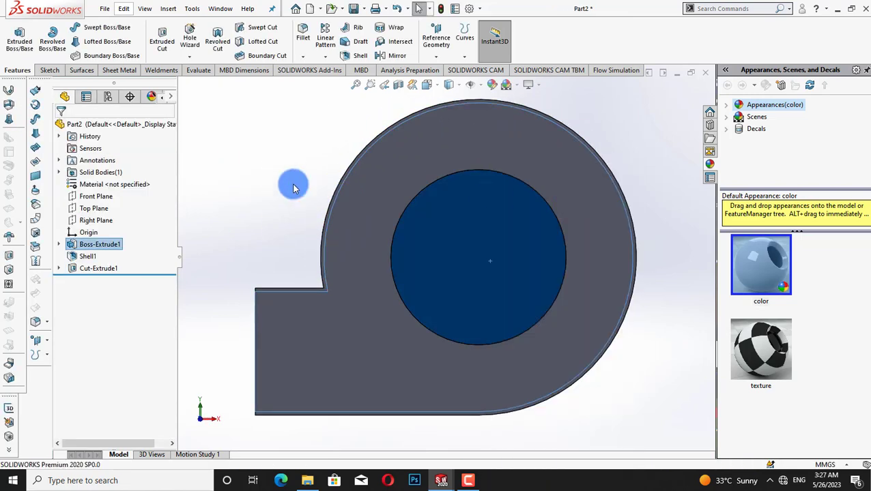
right_click(462, 204)
left_click(501, 189)
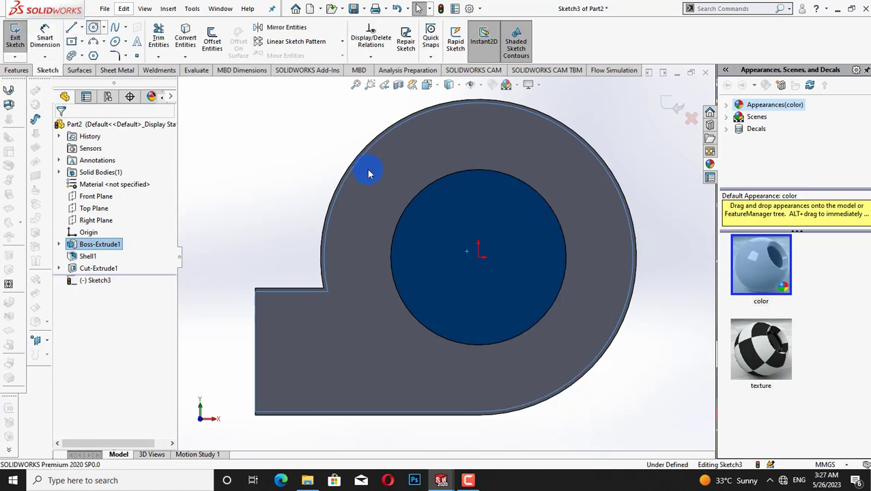
left_click(477, 258)
left_click(498, 258)
right_click(276, 259)
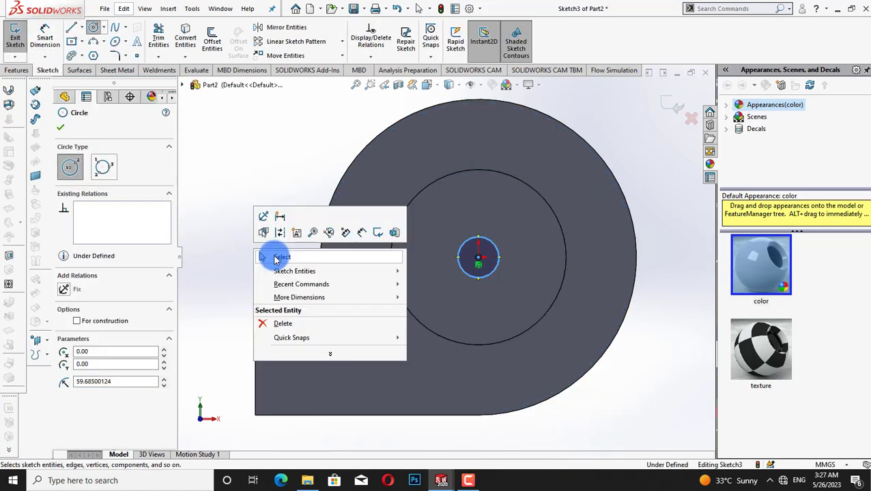
left_click(277, 258)
left_click(399, 250)
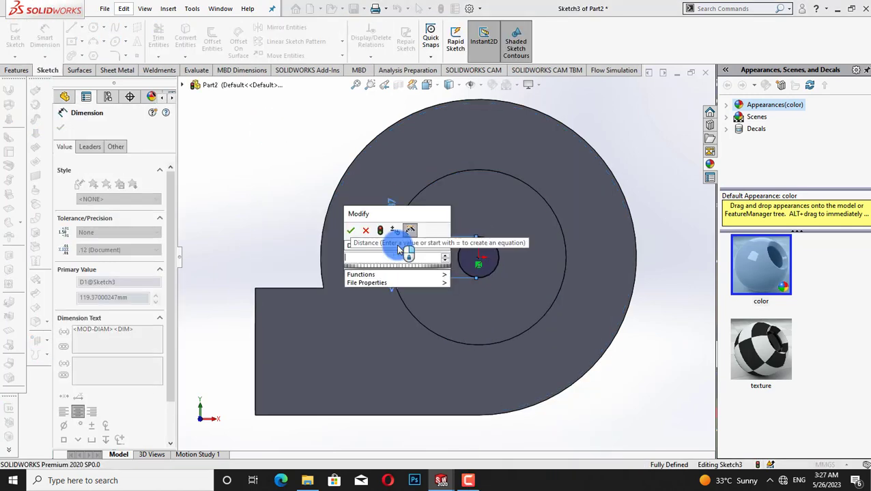
type("75")
key("Return")
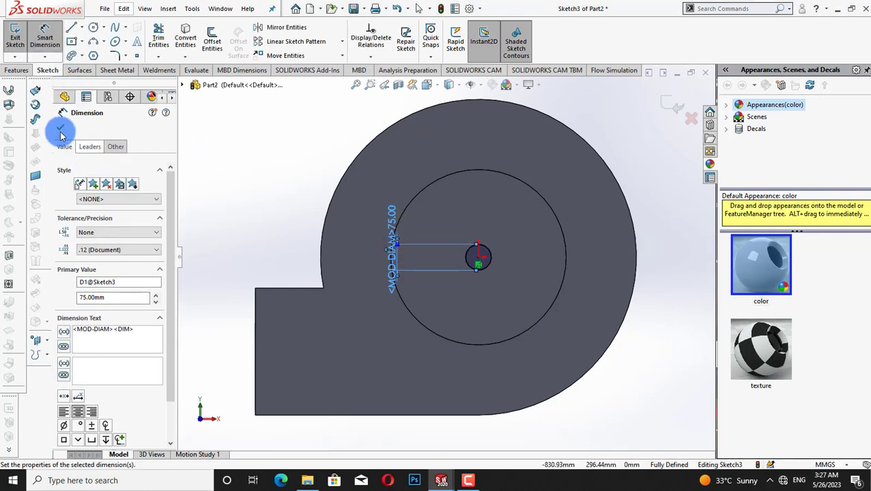
left_click(61, 131)
- Cut the 75 mm circle Through All in both directions
left_click(15, 71)
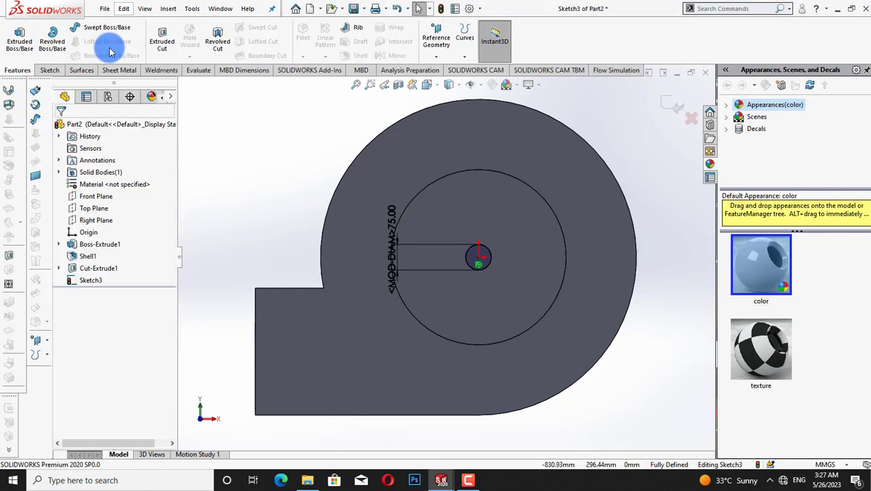
left_click(166, 57)
left_click(127, 193)
left_click(112, 195)
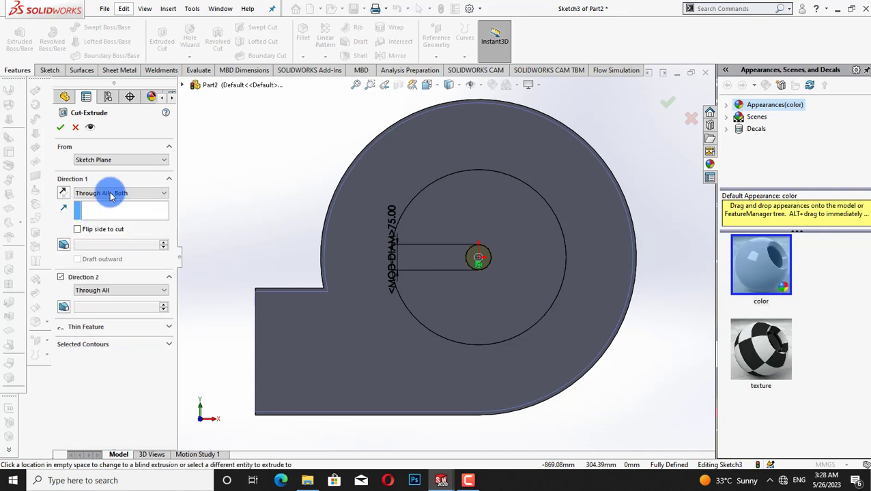
left_click(61, 129)
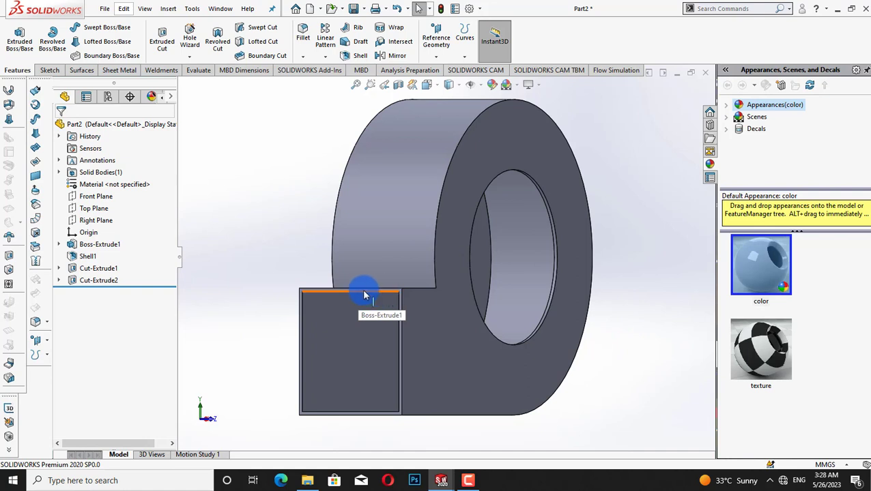
key("ctrl+3")
- Start a sketch on the outlet end face, try a centre rectangle, then exit the empty sketch
scroll(381, 305, "down", 4)
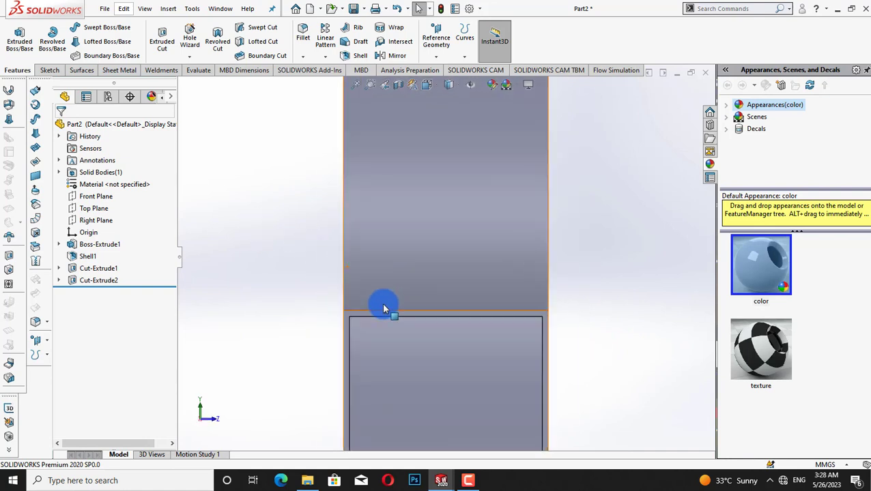
right_click(346, 330)
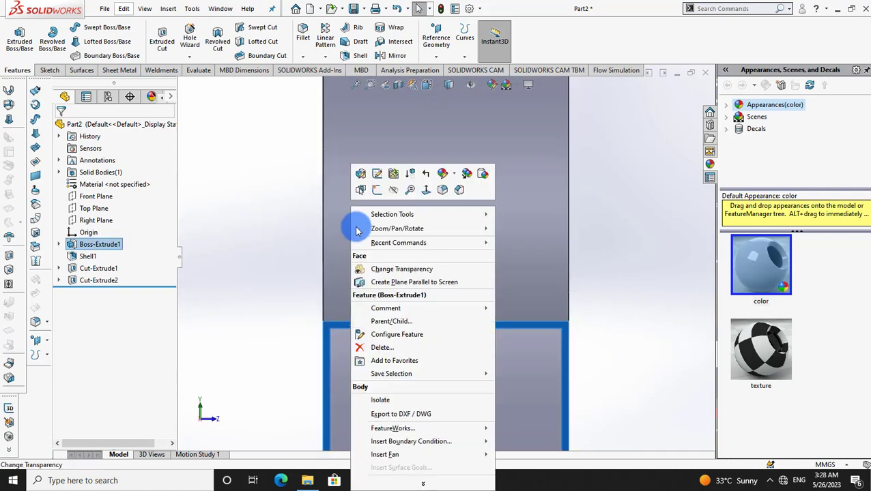
left_click(376, 190)
right_click(286, 207)
left_click(399, 249)
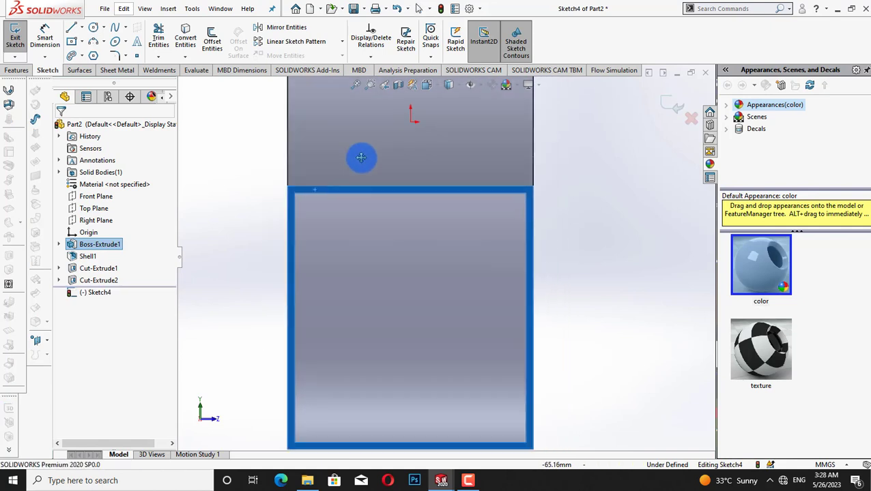
right_click(202, 206)
left_click(216, 218)
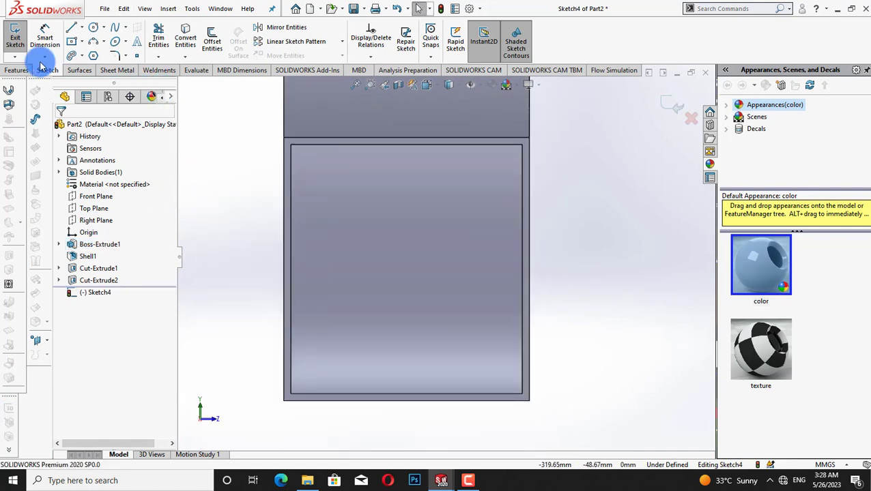
left_click(81, 42)
left_click(85, 70)
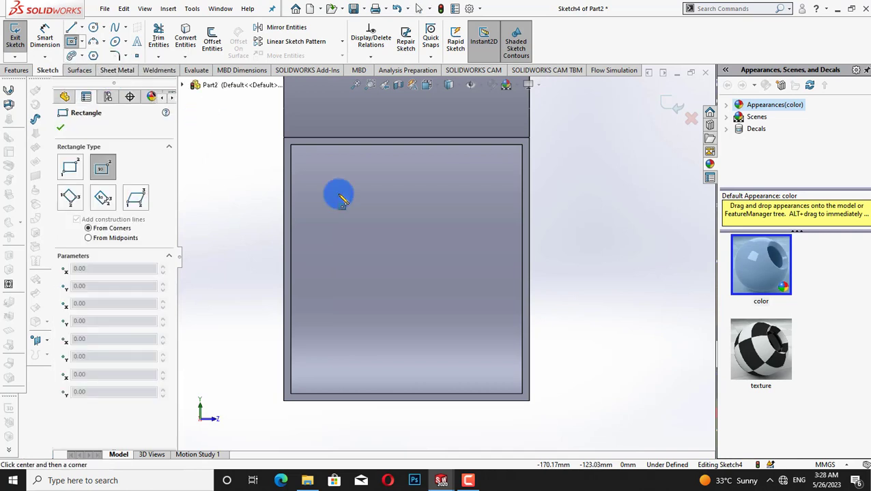
left_click(59, 129)
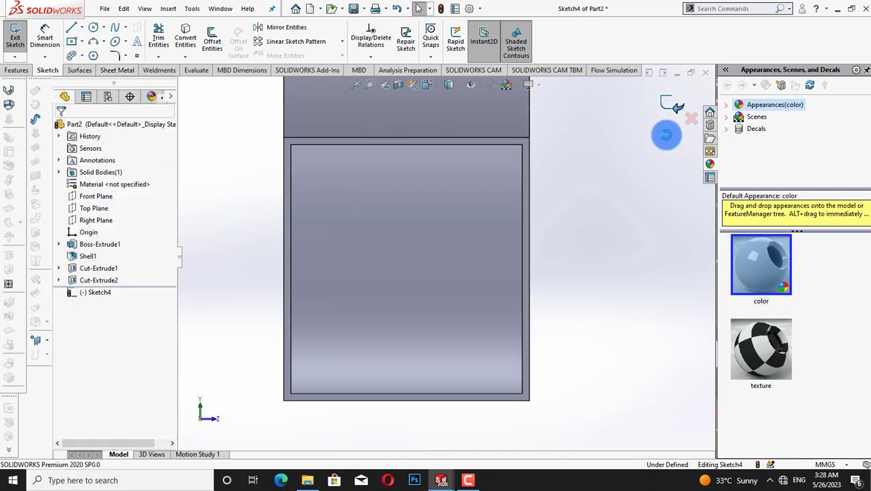
left_click(670, 108)
- In a new outlet-face sketch, offset the face edges outward by 50 mm
right_click(292, 146)
left_click(303, 114)
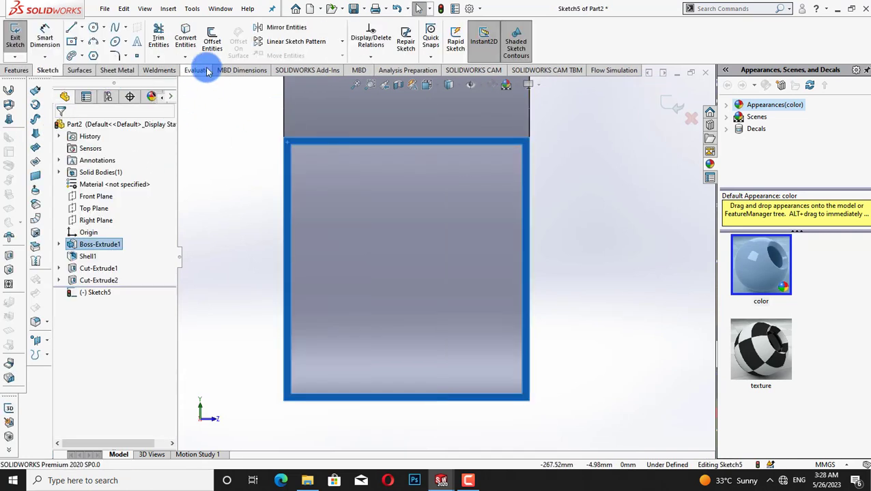
left_click(211, 41)
left_click(164, 158)
left_click(164, 158)
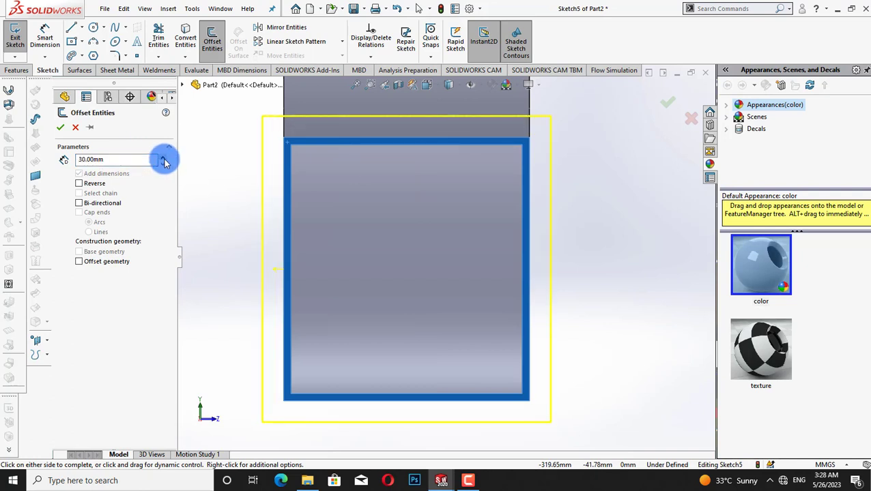
left_click(164, 158)
left_click(163, 158)
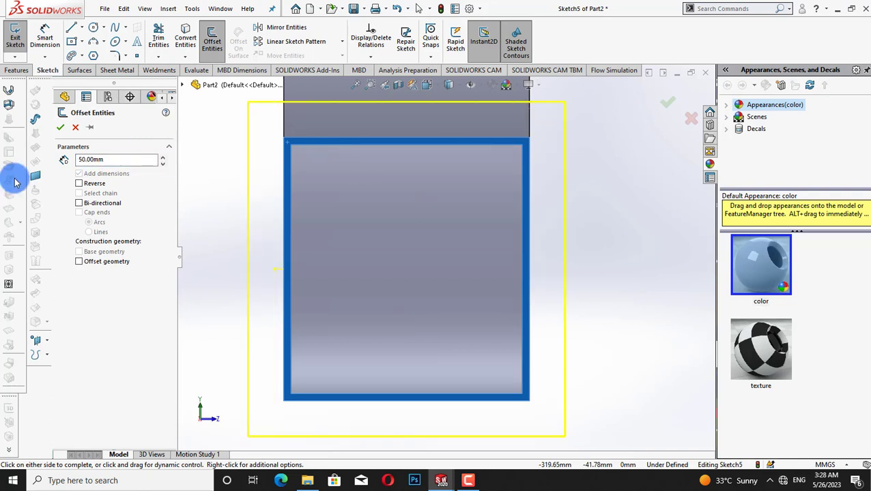
left_click(60, 127)
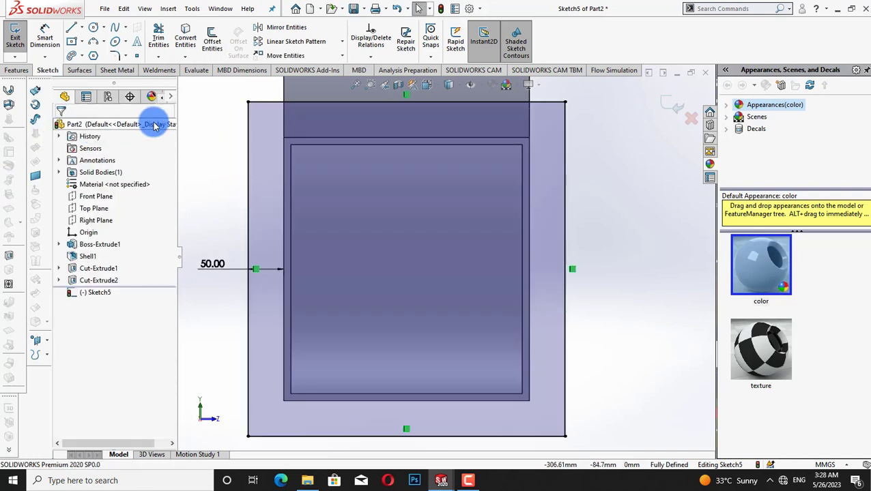
left_click(671, 110)
key("ctrl+z")
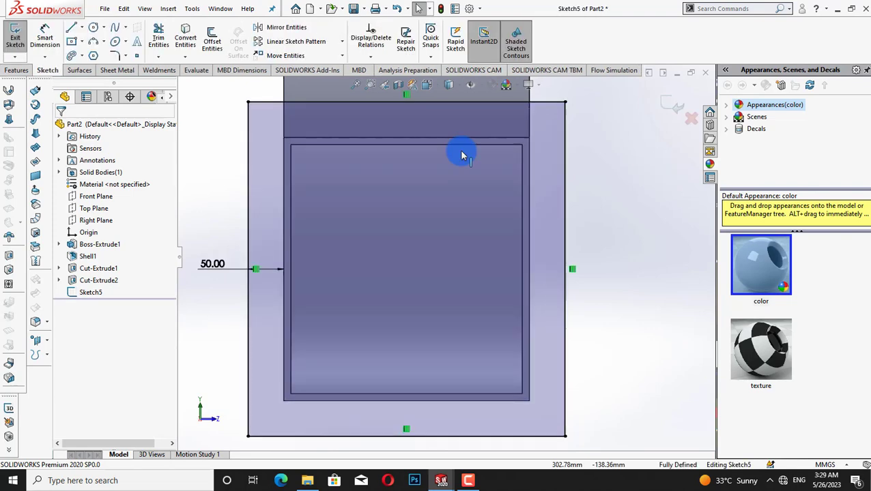
- Start extruding the offset sketch twice, cancelling both times
left_click(17, 71)
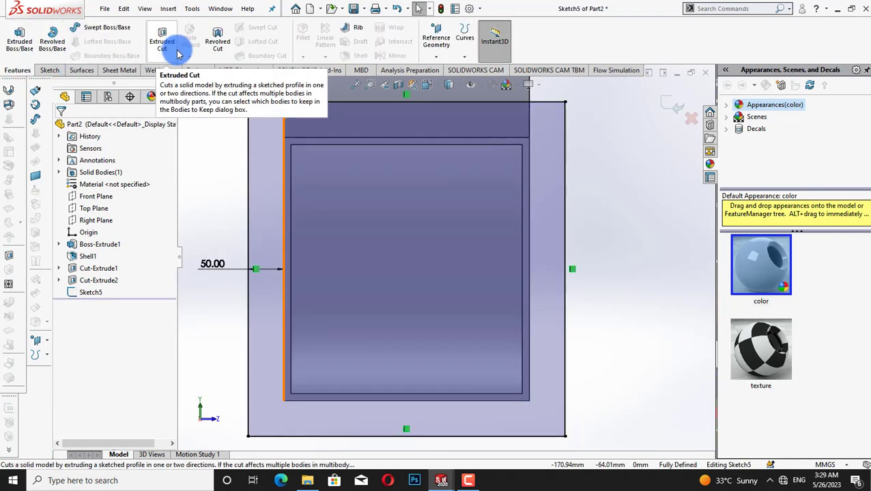
left_click(19, 39)
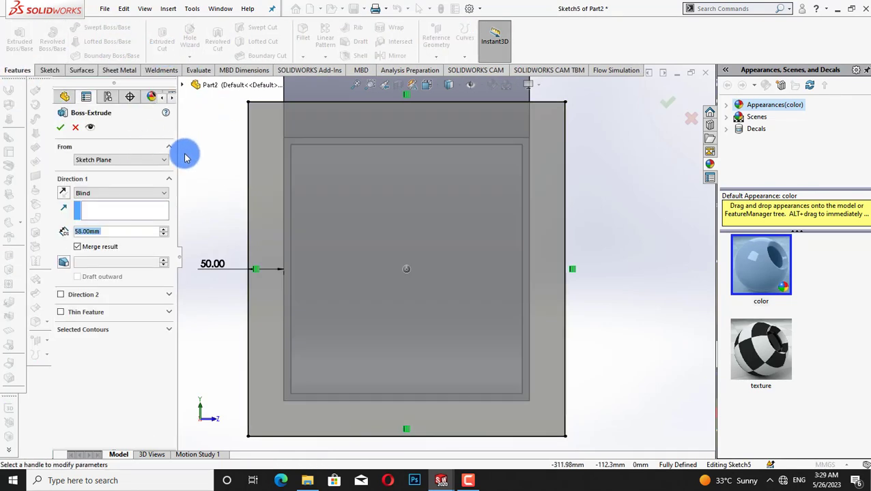
left_click(75, 127)
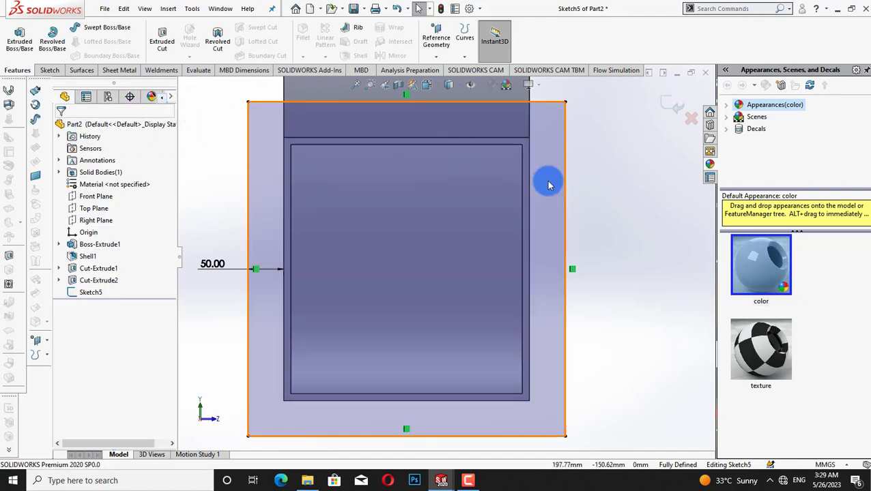
left_click(288, 142)
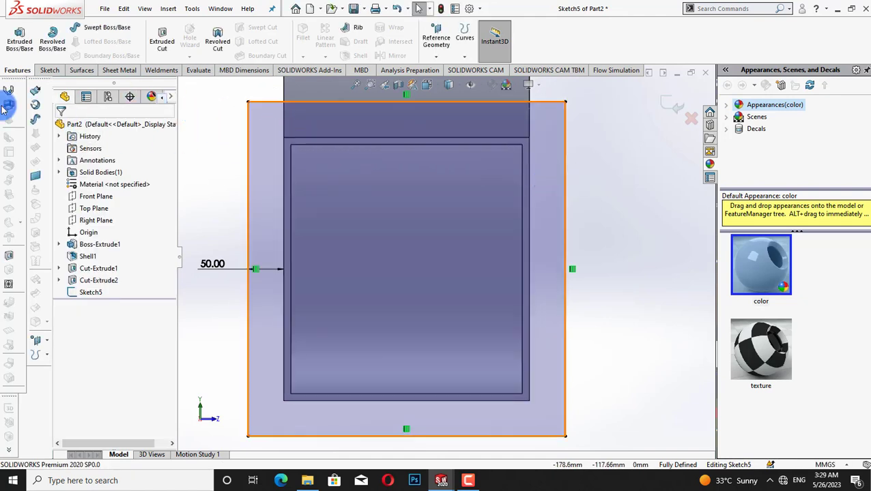
left_click(20, 39)
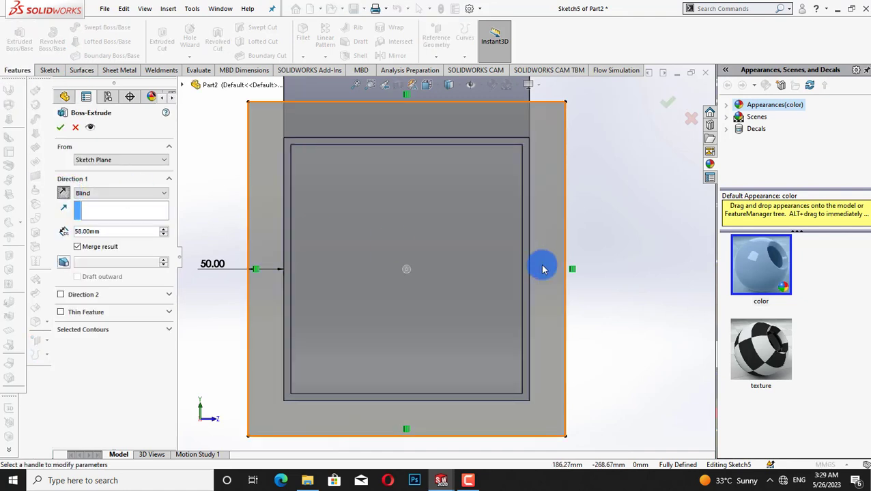
key("ctrl+5")
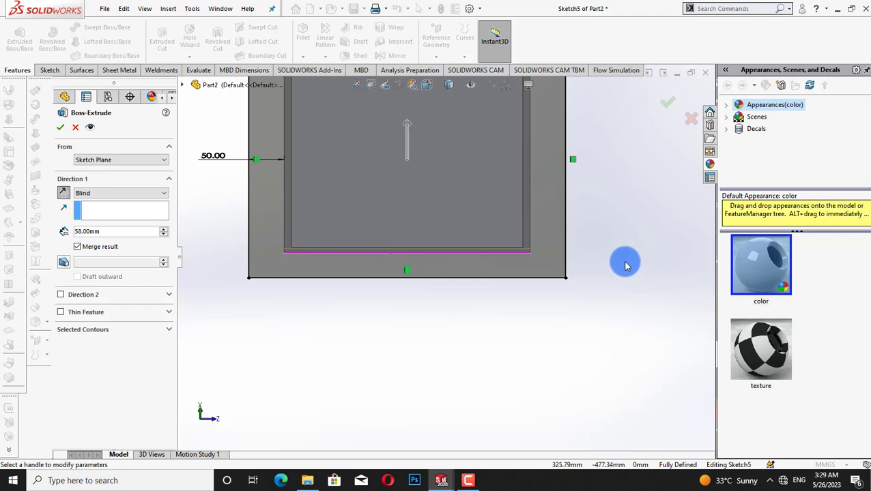
left_click(75, 127)
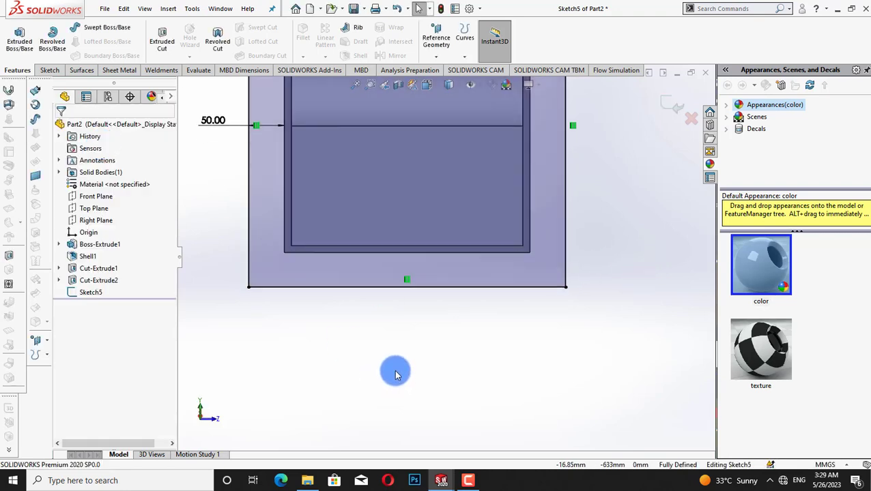
- Pan the model down and exit Sketch5, discarding its changes
right_click(208, 201)
mouse_move(253, 220)
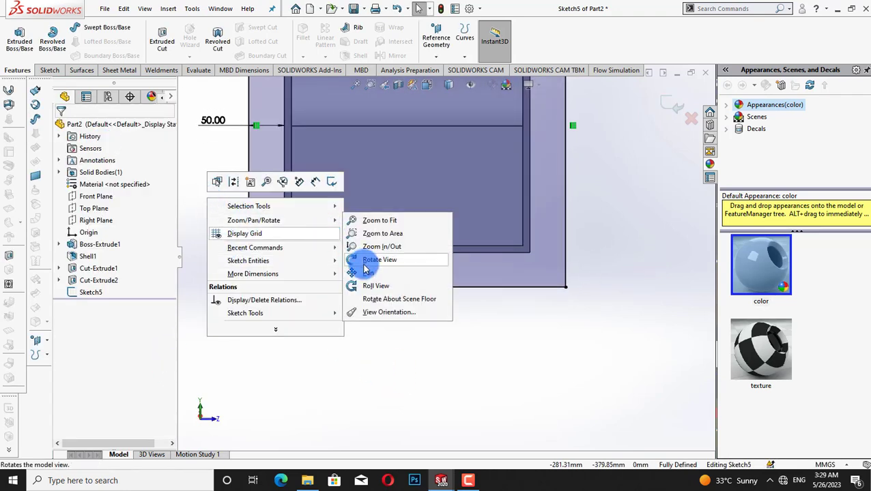
left_click(372, 273)
left_click_drag(372, 273, 375, 390)
right_click(222, 154)
left_click(235, 161)
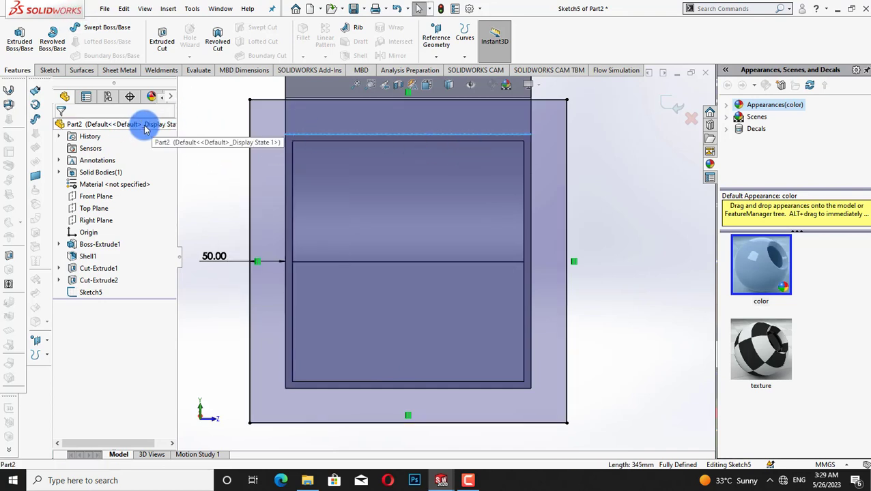
right_click(291, 180)
left_click(526, 87)
left_click(690, 117)
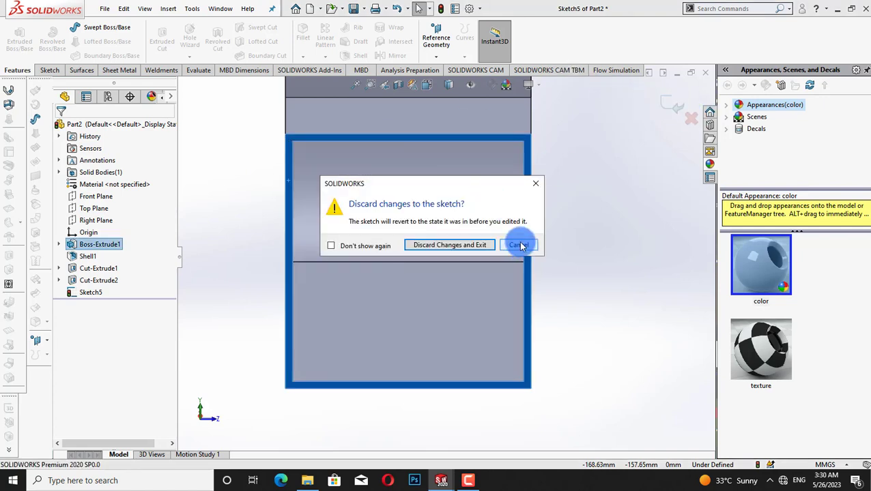
left_click(525, 246)
right_click(497, 136)
left_click(606, 117)
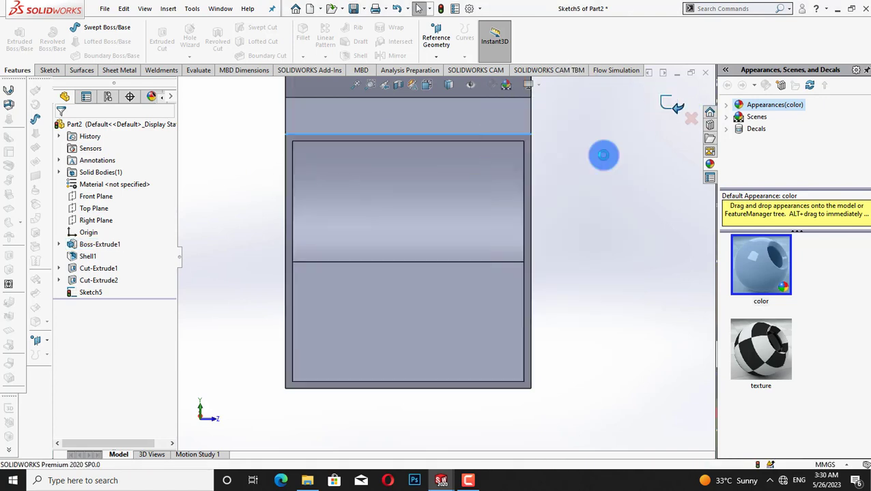
- Sketch on the front face, converting its outline and offsetting the edges 50 mm outward
right_click(496, 144)
left_click(519, 122)
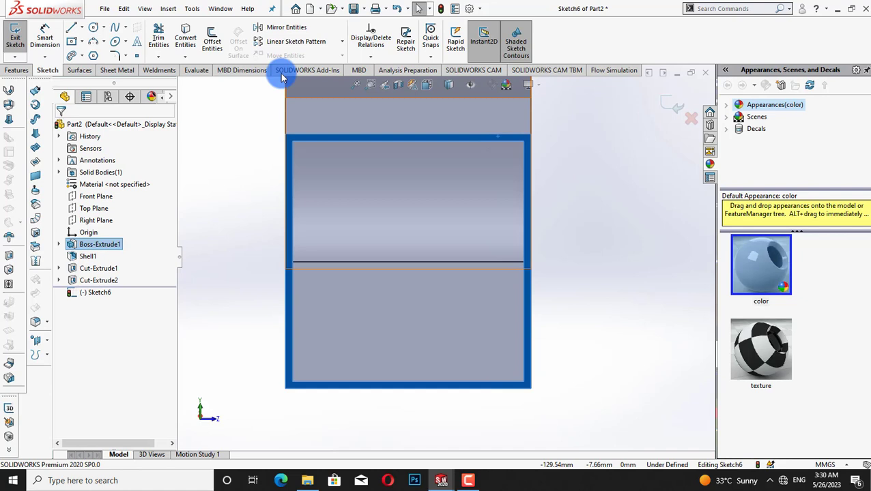
left_click(187, 41)
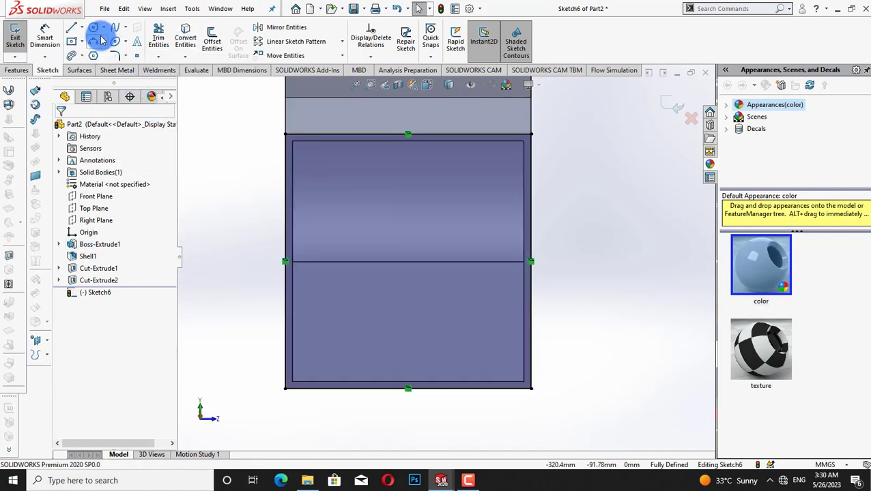
left_click(211, 37)
left_click(286, 151)
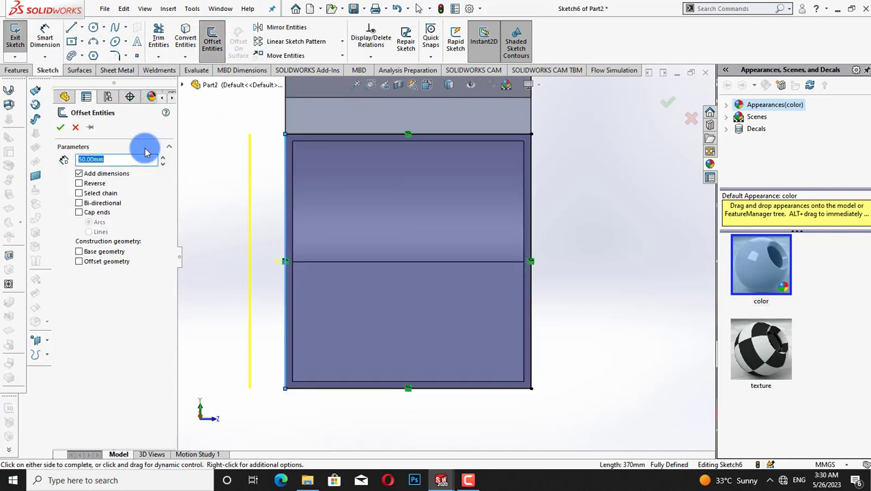
left_click(75, 127)
left_click(212, 37)
left_click(295, 135)
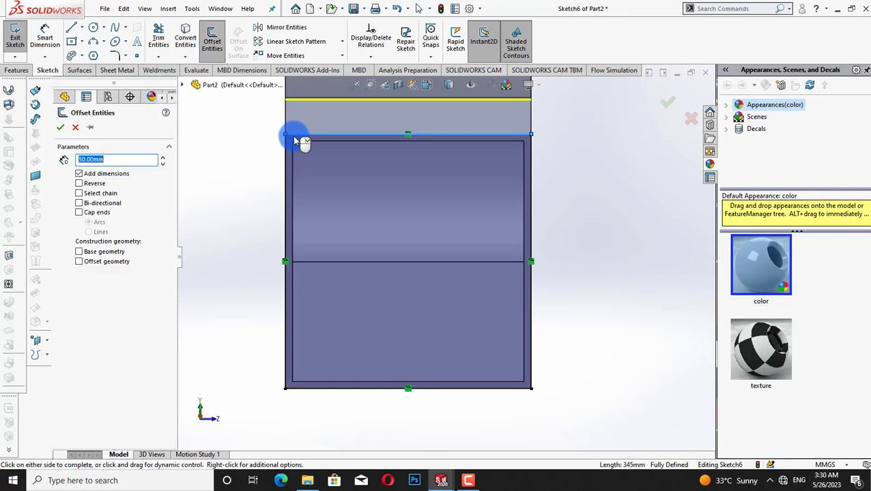
left_click(289, 156)
left_click(309, 390)
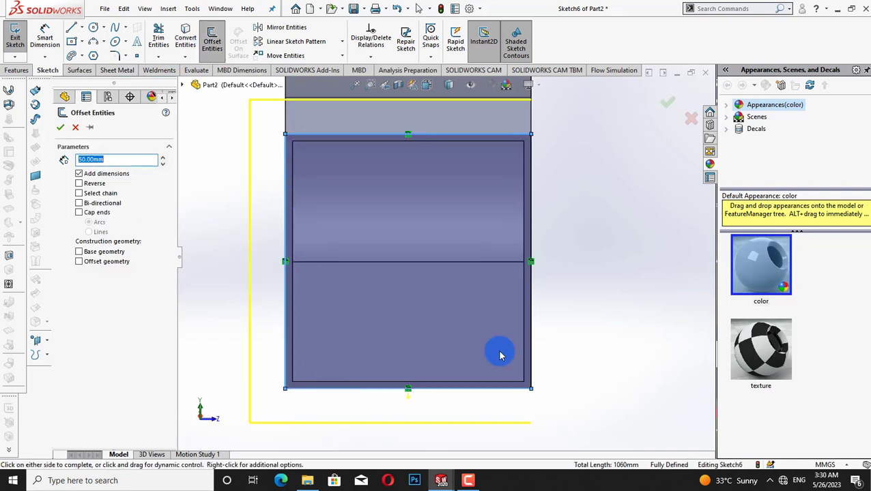
left_click(61, 128)
- Extrude the offset outline 20 mm as the flange Boss-Extrude2
left_click(21, 70)
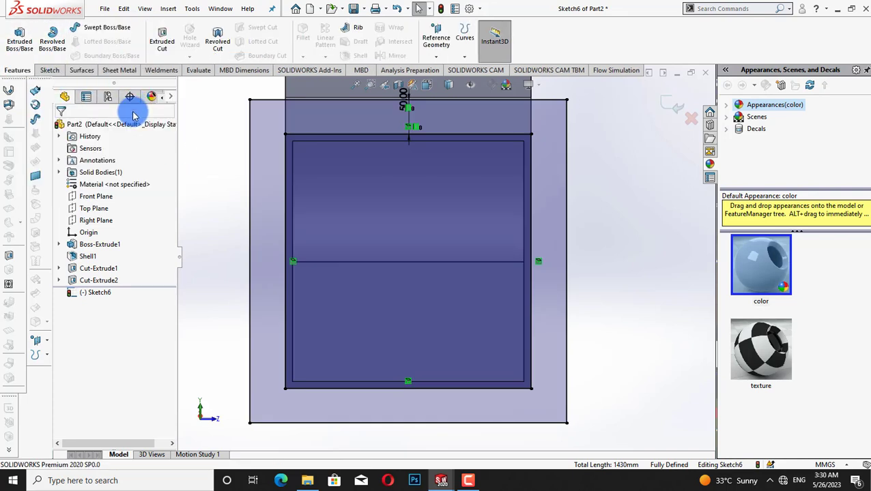
left_click(50, 71)
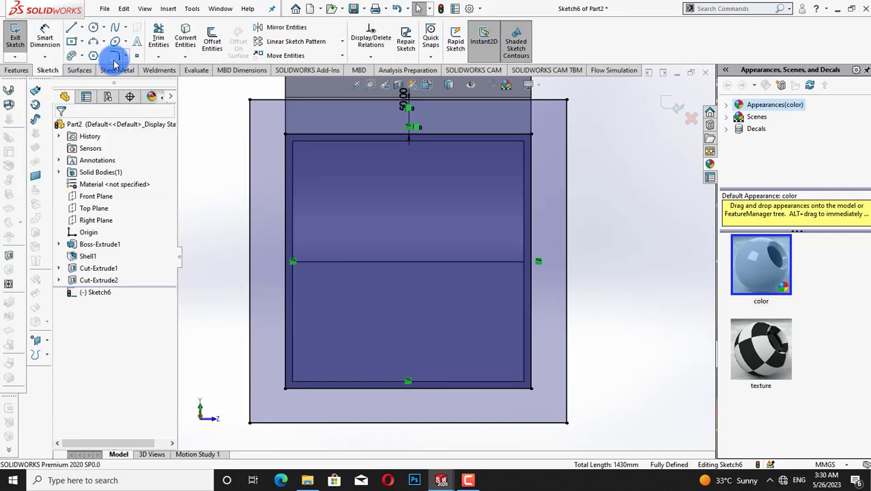
left_click(15, 71)
left_click(19, 38)
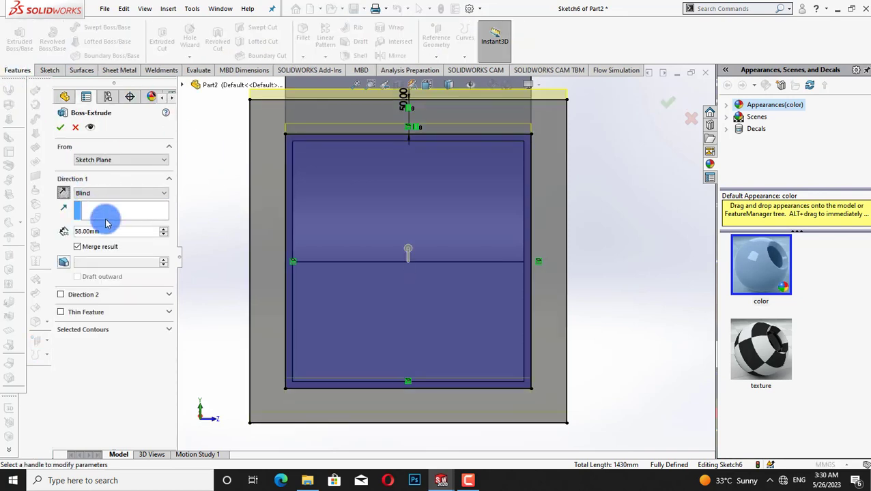
left_click(106, 234)
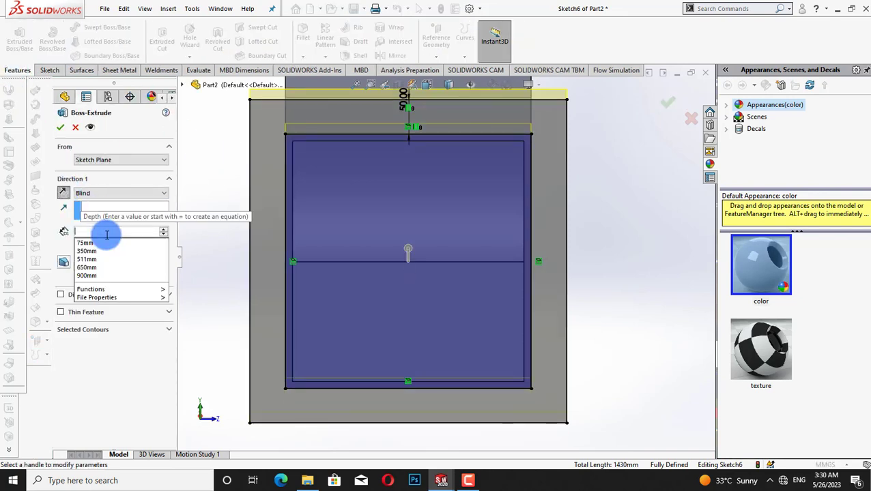
key("Escape")
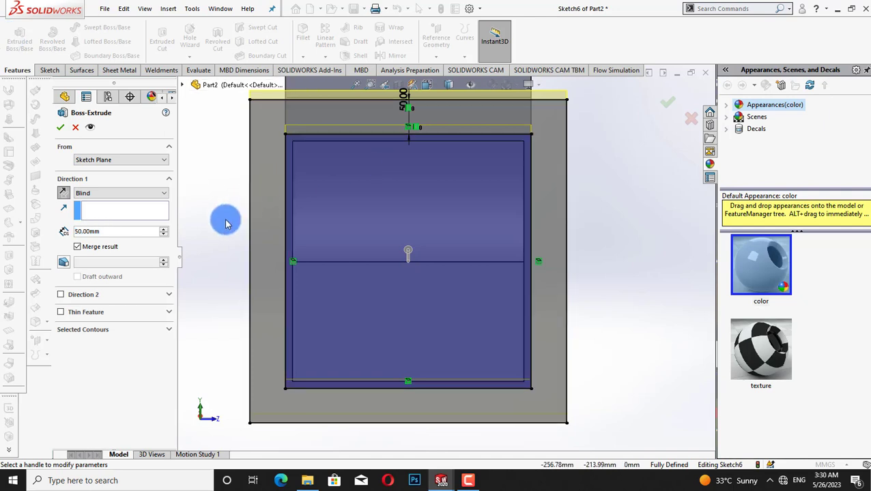
key("ctrl+4")
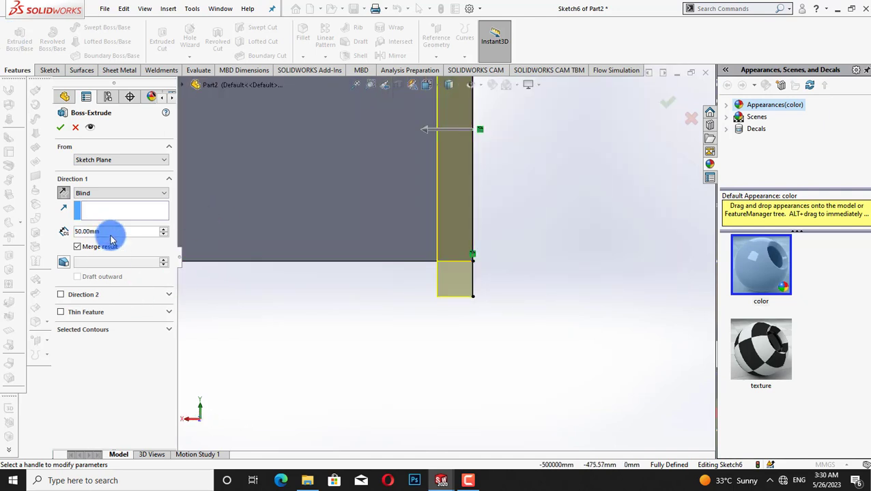
left_click(115, 232)
key("BackSpace")
type("20")
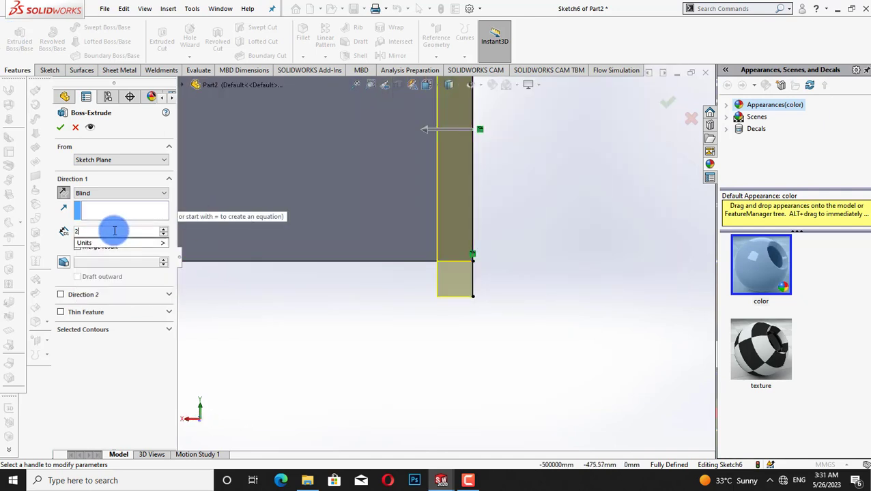
key("Return")
left_click(60, 127)
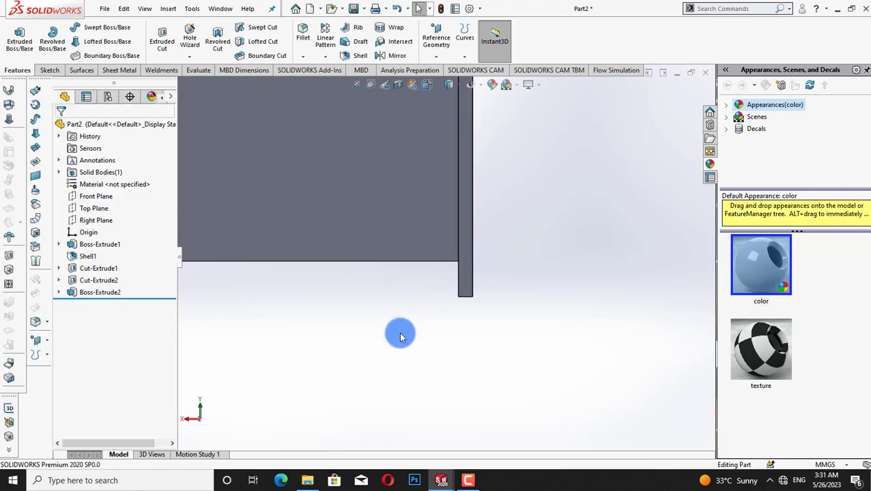
- Round two casing edges with 10 mm fillets as Fillet1
left_click(525, 286)
right_click(526, 171)
left_click(614, 188)
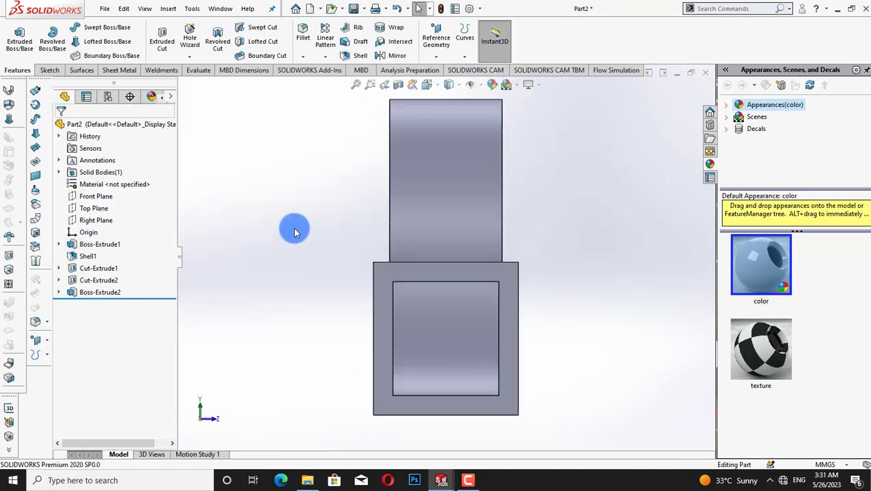
right_click(294, 231)
left_click(364, 274)
left_click_drag(363, 274, 364, 277)
scroll(373, 282, "down", 2)
scroll(387, 286, "down", 3)
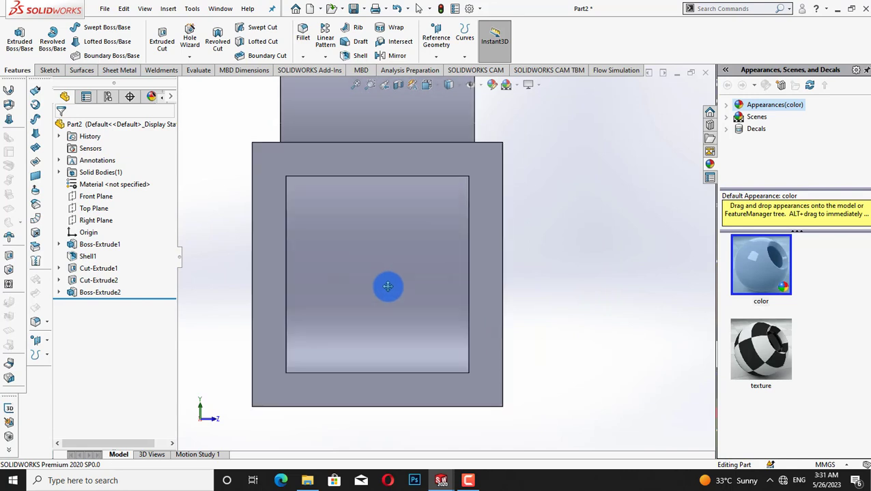
right_click(213, 204)
left_click(233, 218)
middle_click_drag(205, 202, 200, 195)
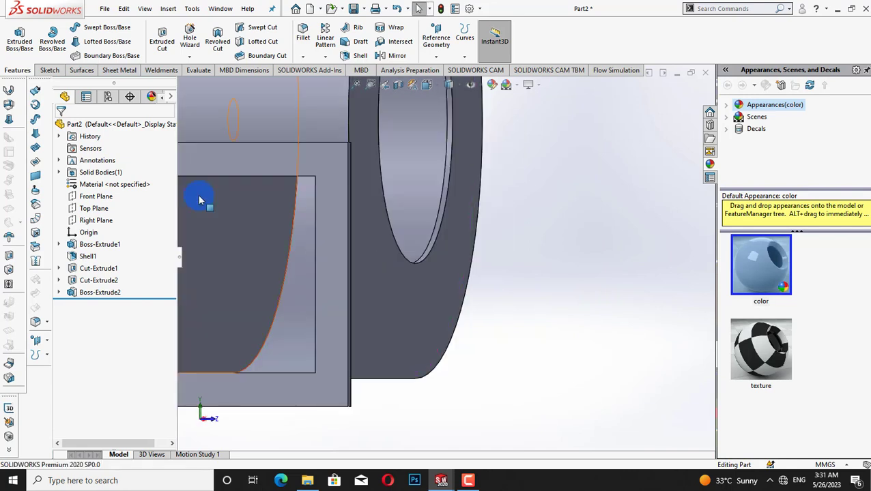
left_click(350, 146)
scroll(525, 264, "down", 2)
scroll(528, 266, "down", 2)
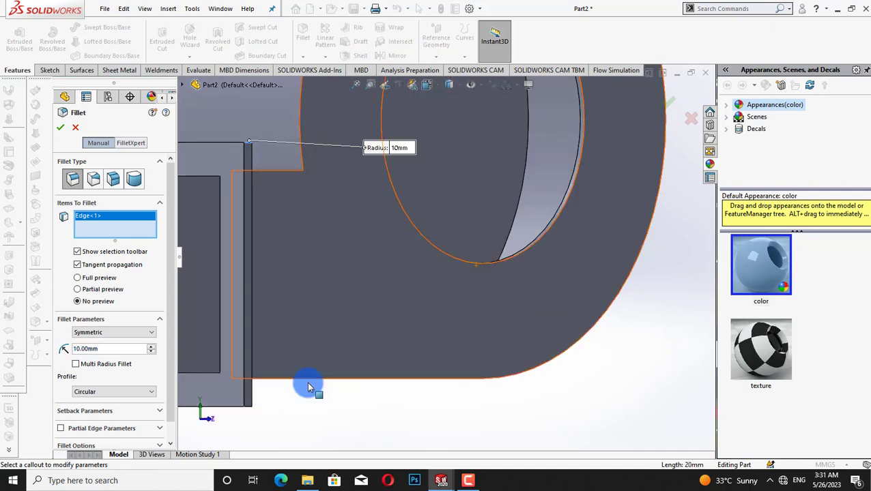
left_click(248, 410)
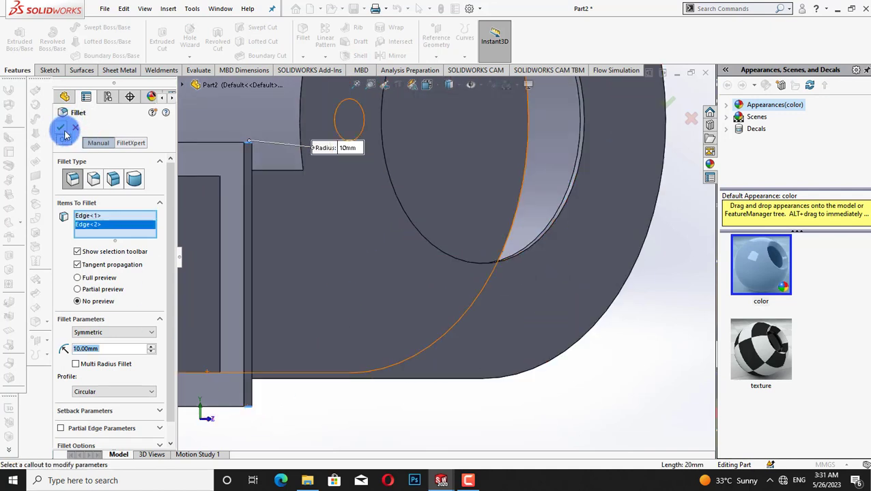
left_click(60, 127)
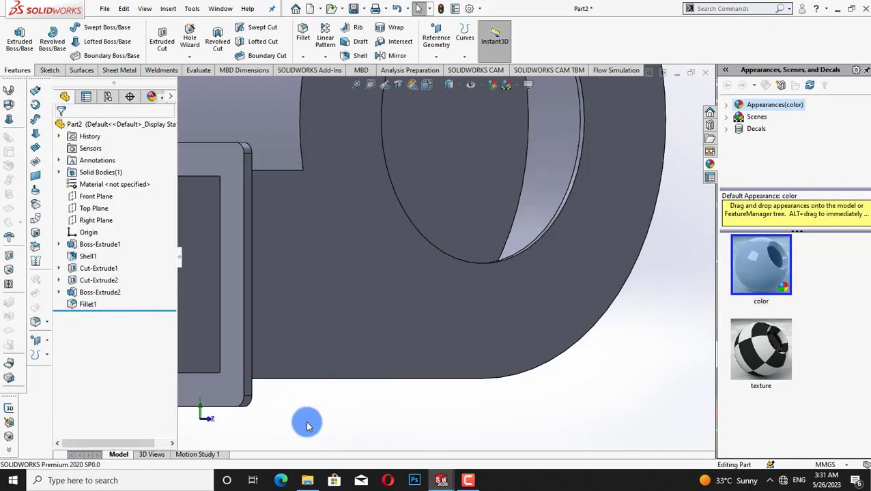
- Round the flange's top and bottom corner edges with 20 mm fillets as Fillet2
key("ctrl+1")
left_click(303, 56)
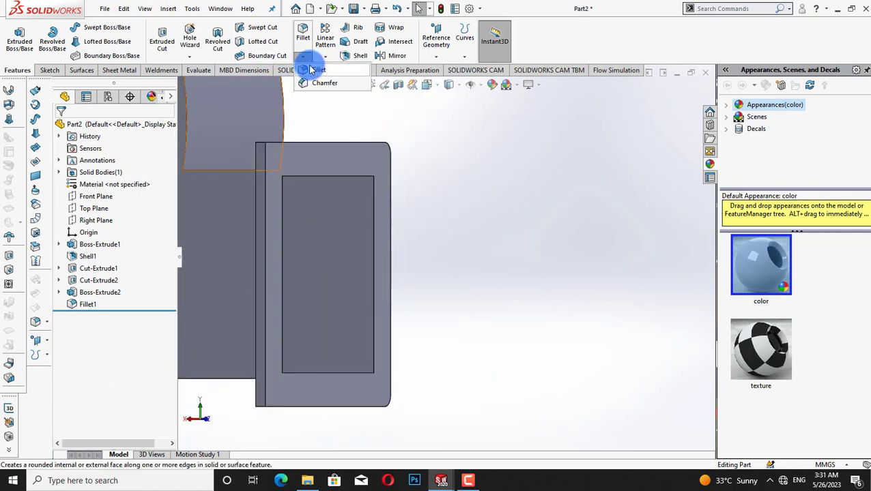
left_click(311, 70)
left_click(257, 142)
left_click(257, 406)
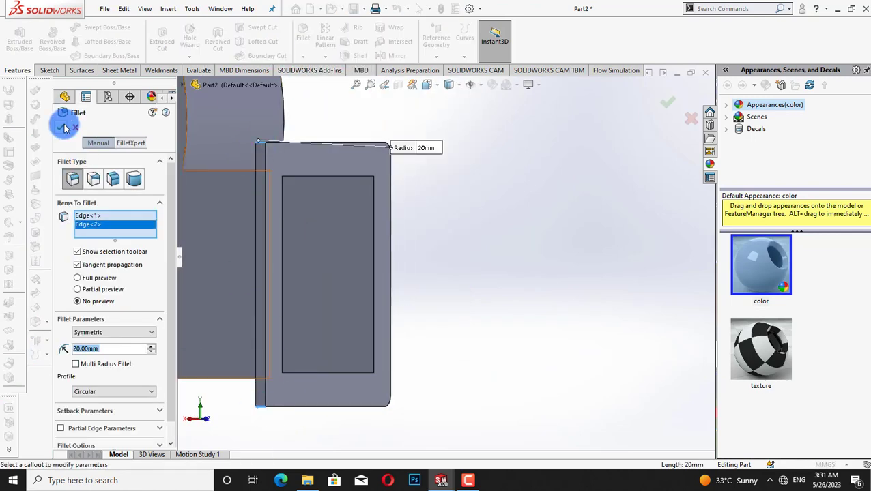
left_click(60, 127)
left_click(416, 155)
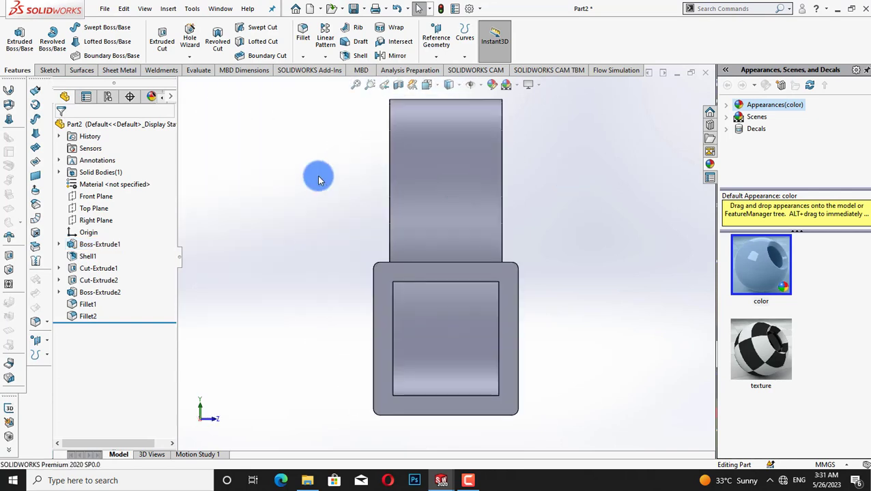
right_click(317, 177)
left_click(346, 230)
scroll(432, 234, "down", 3)
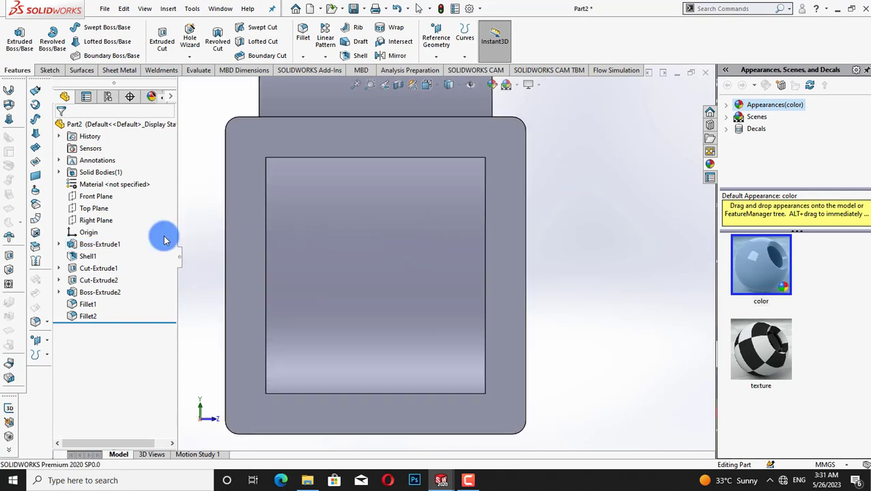
- Sketch a circle at the flange face's top-left corner
right_click(191, 235)
left_click(49, 70)
left_click(15, 38)
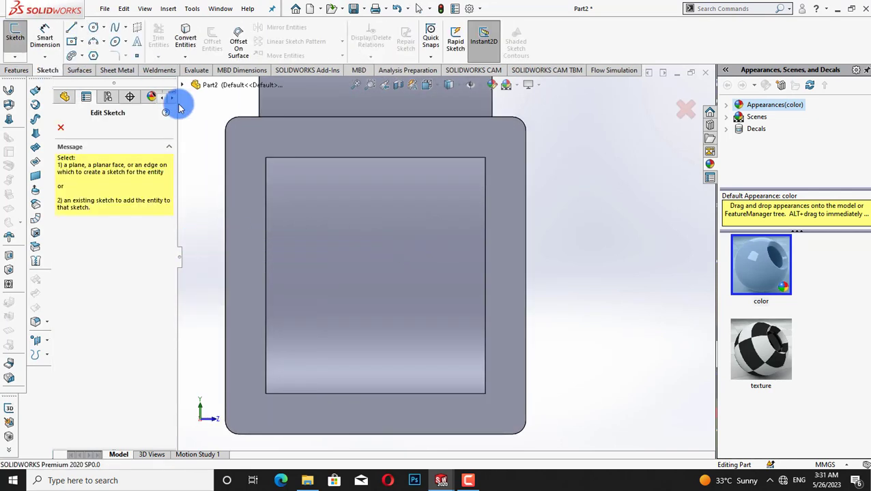
left_click(61, 128)
right_click(295, 127)
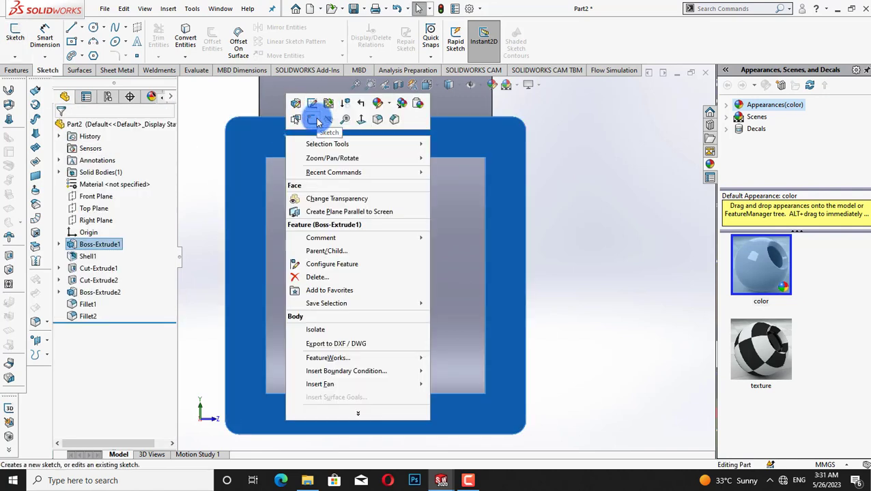
left_click(316, 117)
left_click(94, 31)
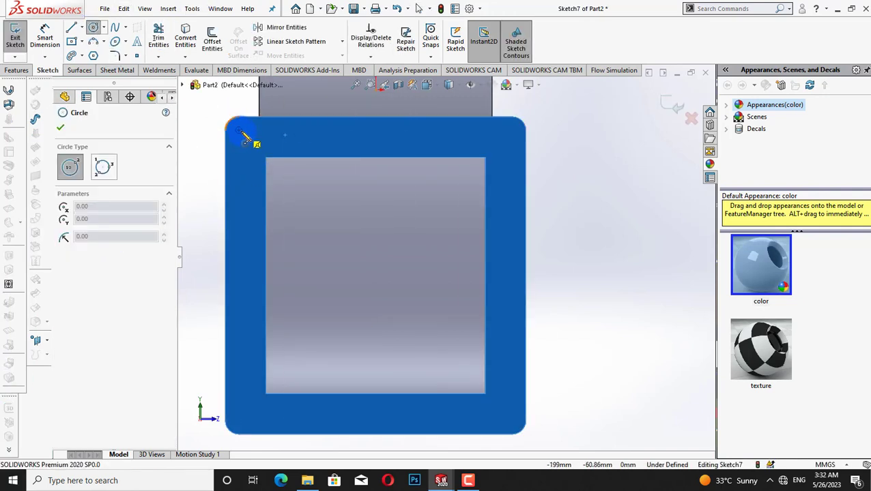
left_click(239, 131)
left_click(250, 136)
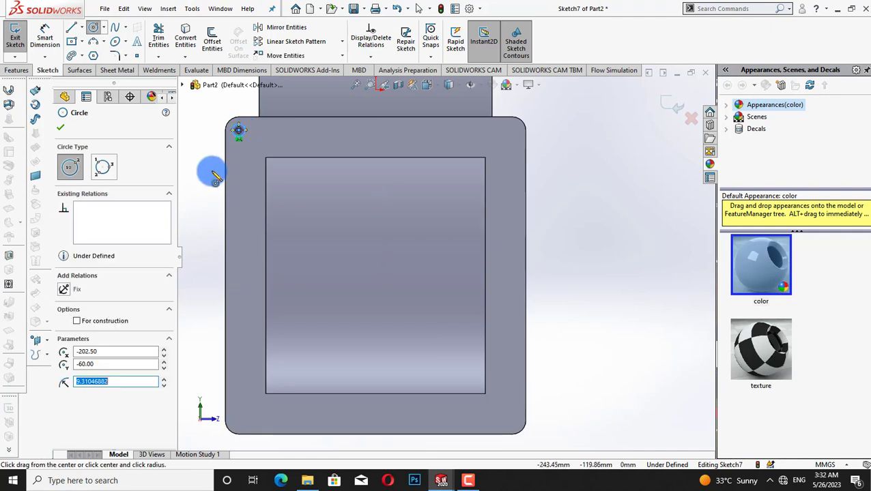
- Dimension the corner circle to a 25 mm diameter
right_click(210, 169)
left_click(202, 138)
left_click(44, 38)
left_click(254, 134)
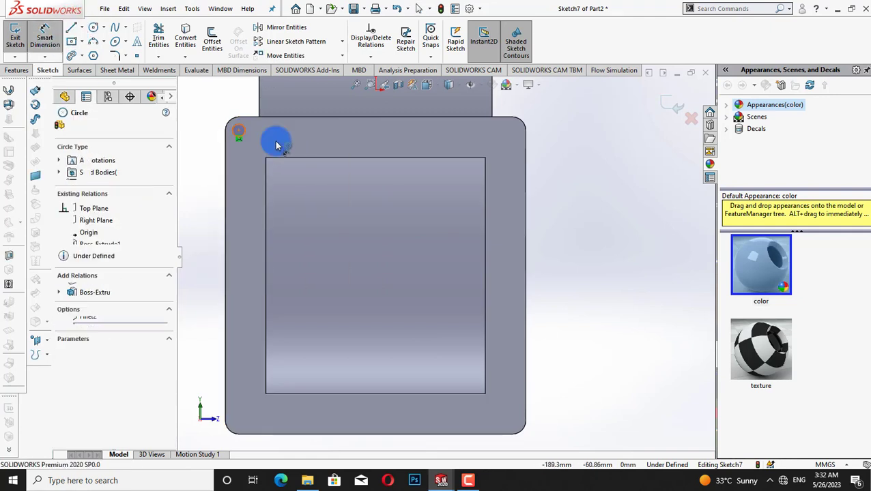
left_click(292, 137)
type("25")
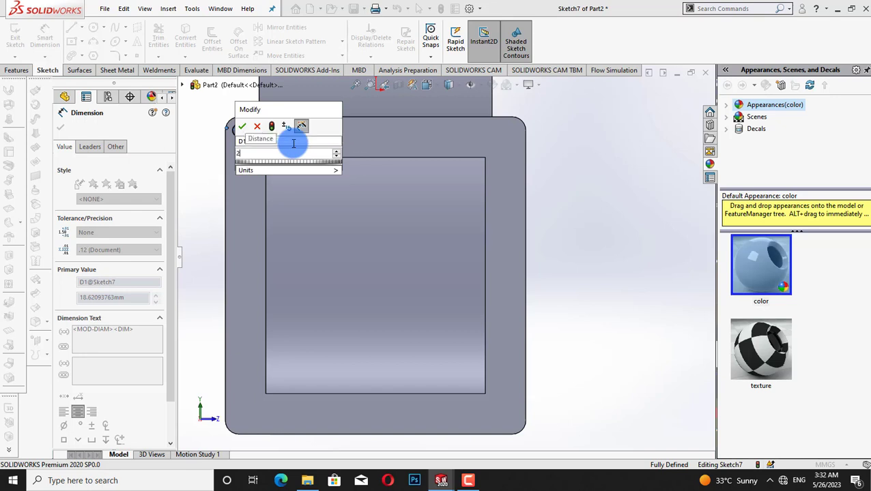
key("Return")
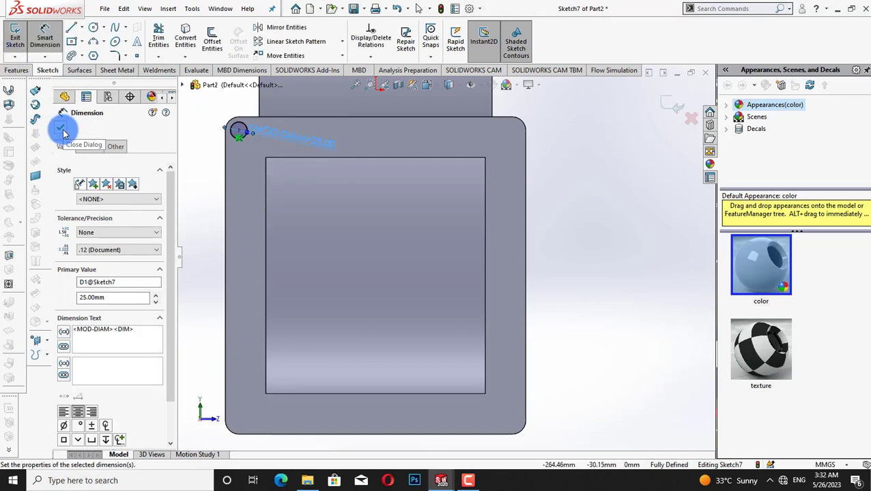
left_click(61, 130)
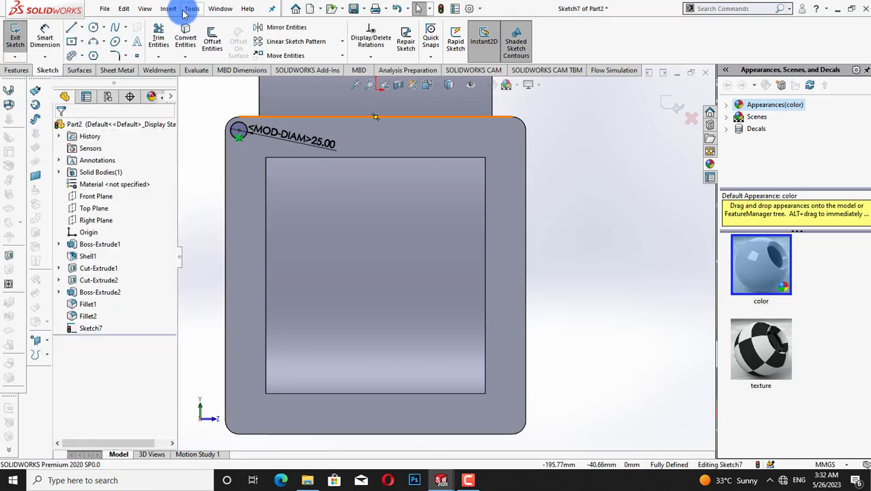
left_click(38, 45)
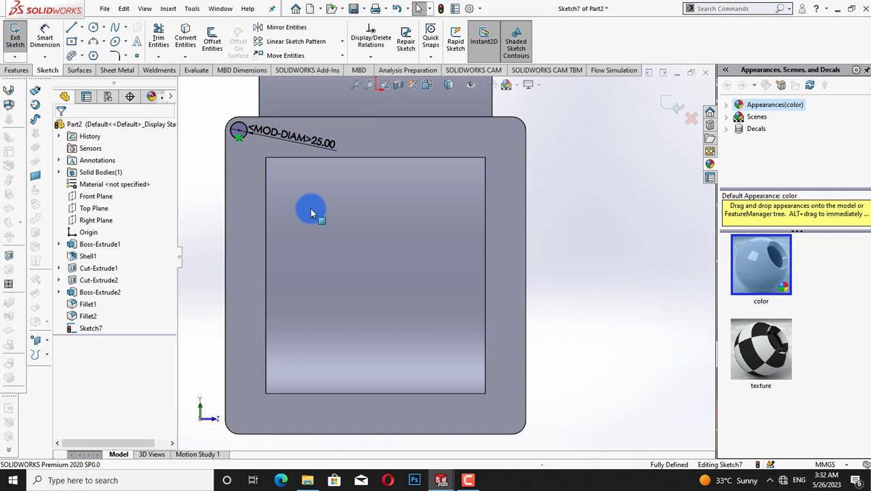
- Cut the circle through the flange with Through All - Both
left_click(17, 71)
left_click(164, 39)
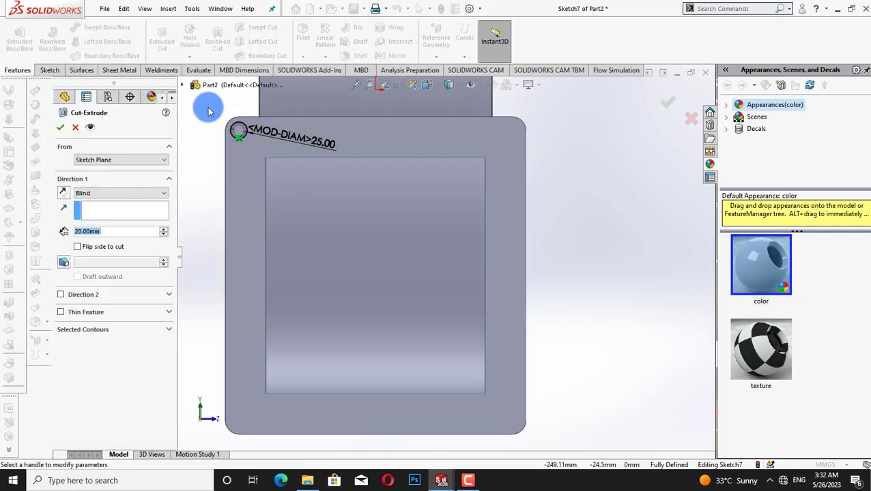
left_click(159, 195)
left_click(102, 206)
left_click(60, 126)
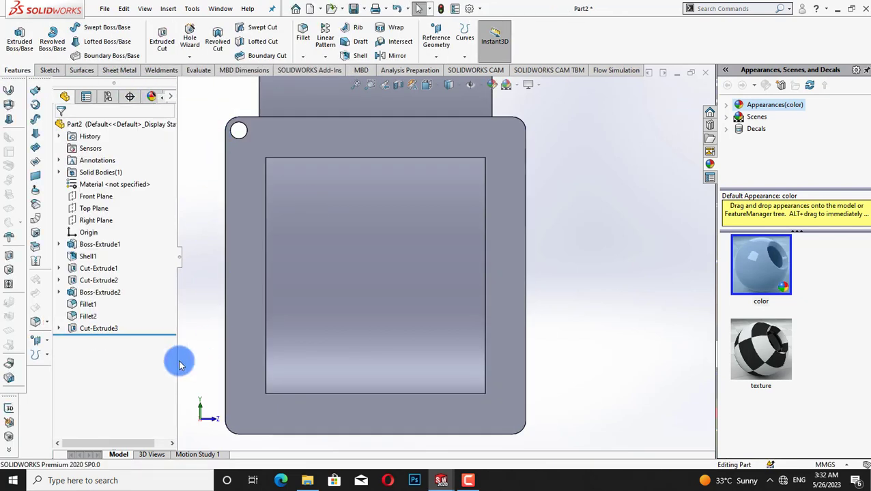
- Linear-pattern the corner hole into four holes 140 mm apart down the left edge
left_click(101, 328)
left_click(325, 57)
left_click(350, 71)
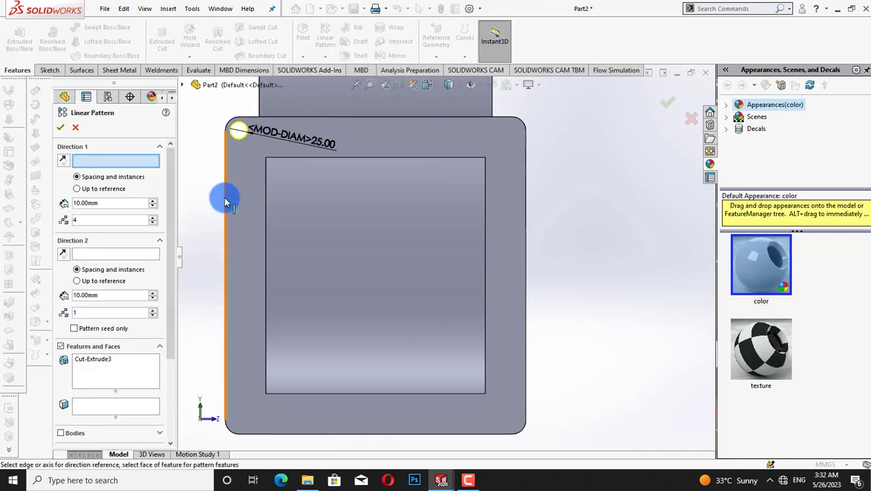
left_click(226, 201)
type("140")
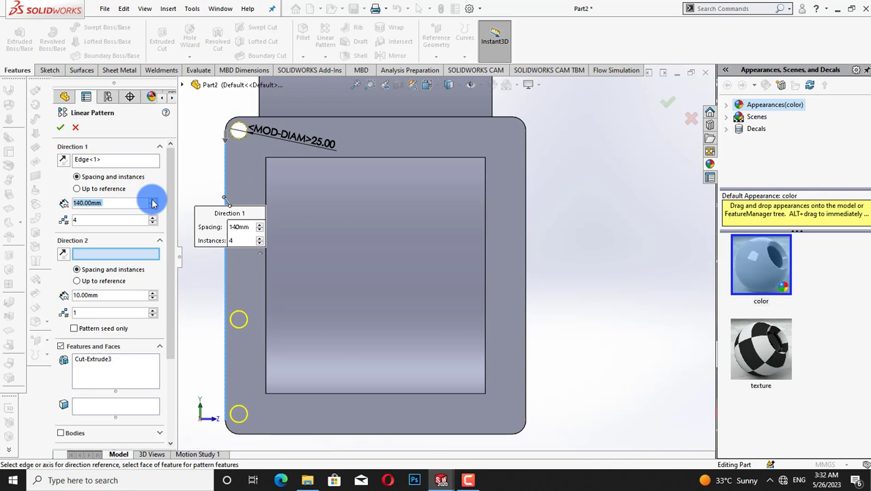
left_click(62, 128)
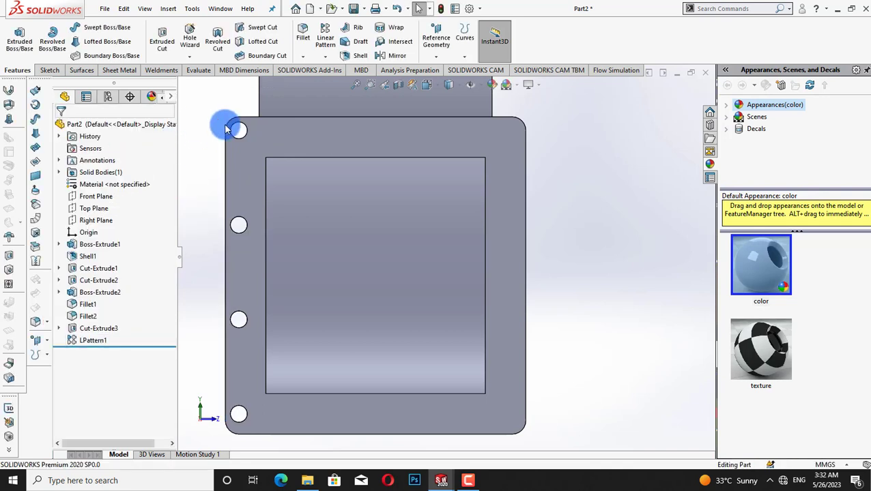
- Linear-pattern Cut-Extrude3 into three holes 140 mm apart along the top edge
left_click(325, 57)
left_click(331, 72)
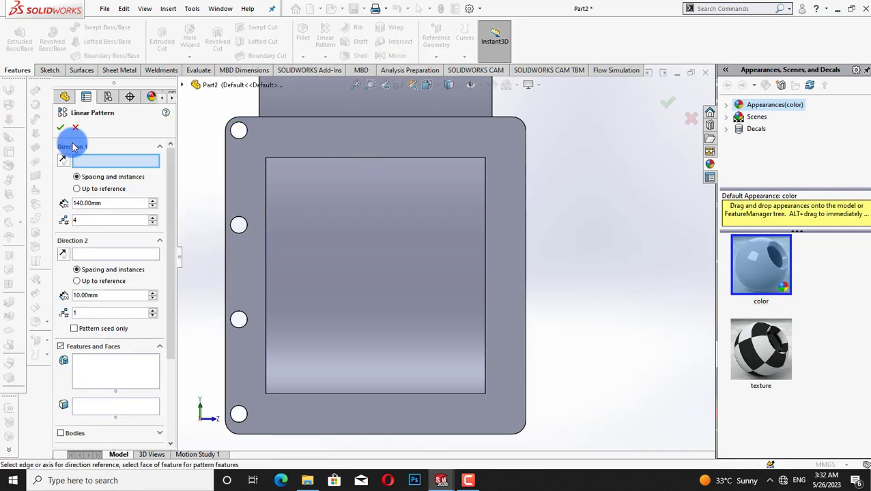
left_click(182, 85)
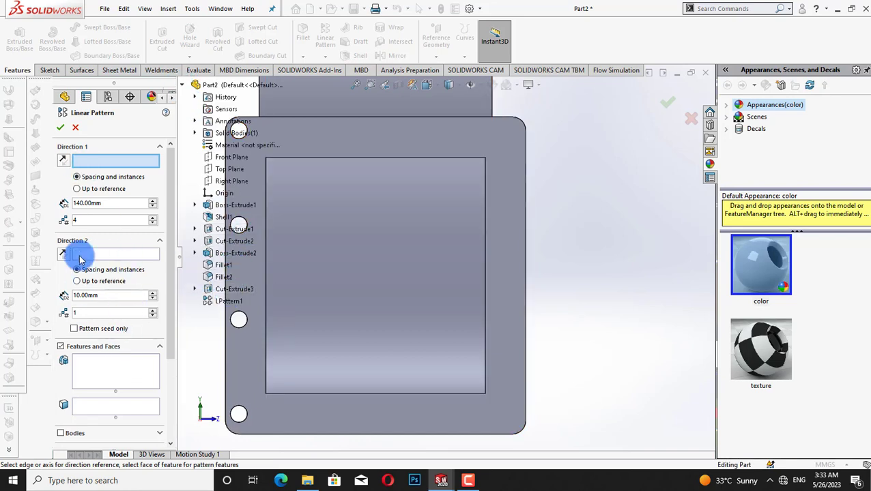
left_click(300, 118)
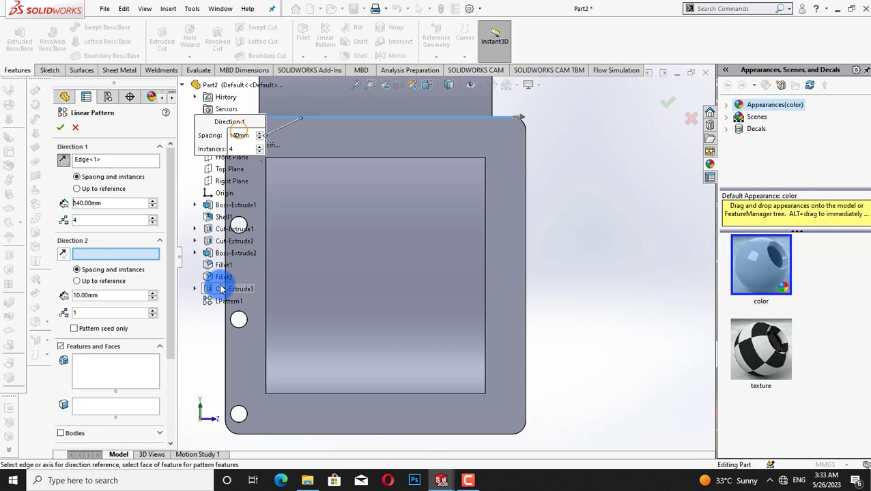
left_click(82, 368)
left_click(234, 288)
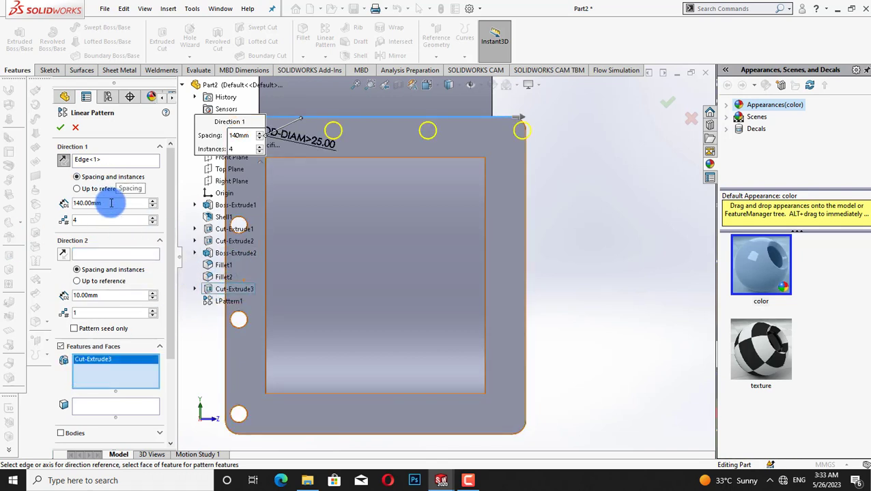
left_click(153, 207)
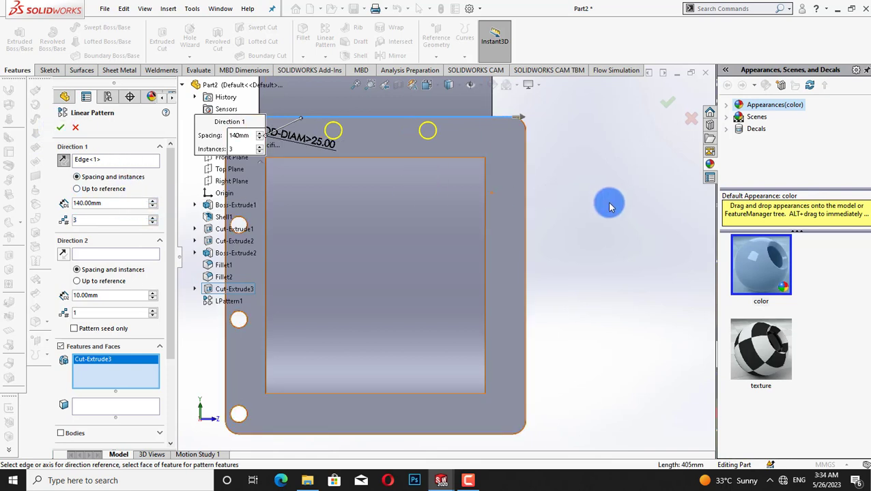
left_click(61, 128)
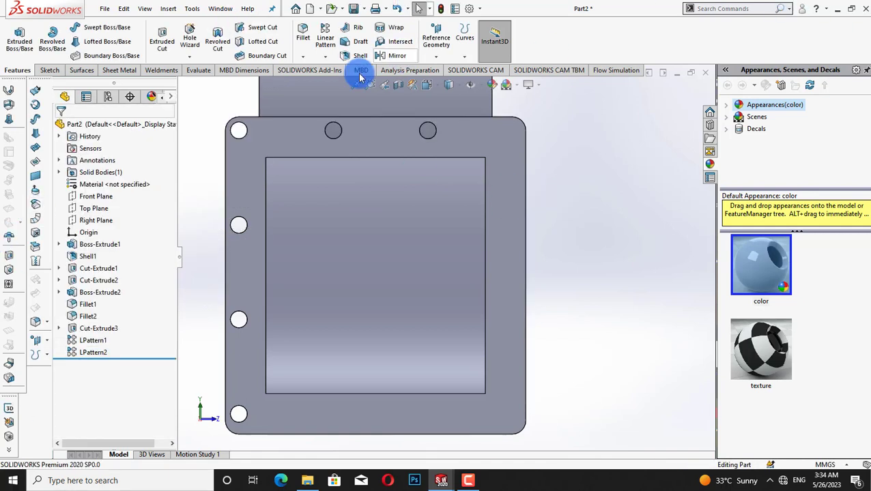
- Mirror LPattern1 about the Front Plane to create Mirror1
right_click(247, 417)
left_click(570, 277)
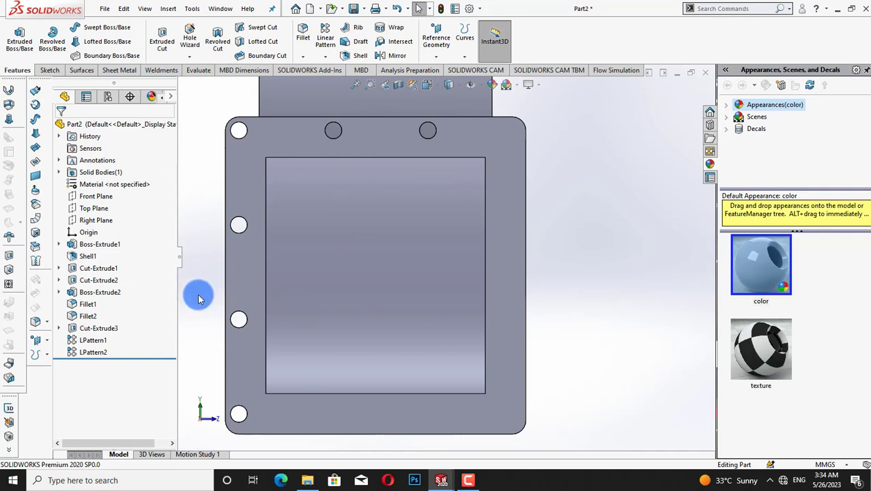
right_click(260, 314)
left_click(579, 205)
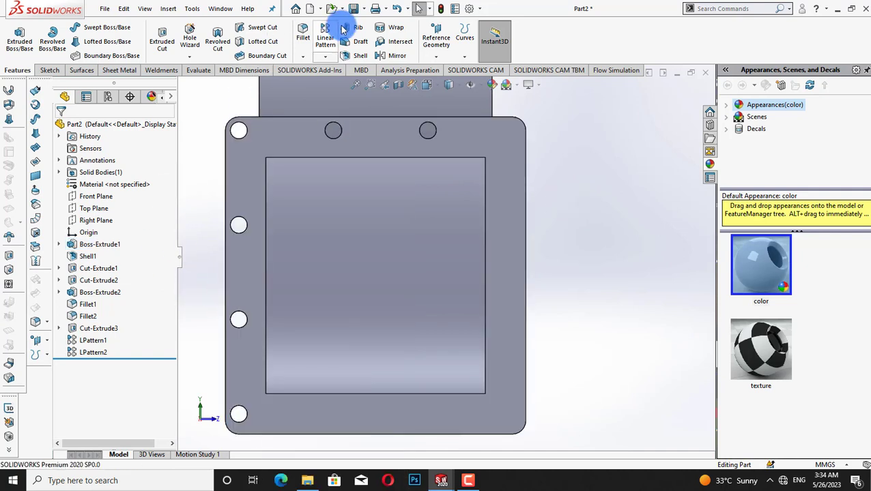
left_click(99, 345)
left_click(395, 55)
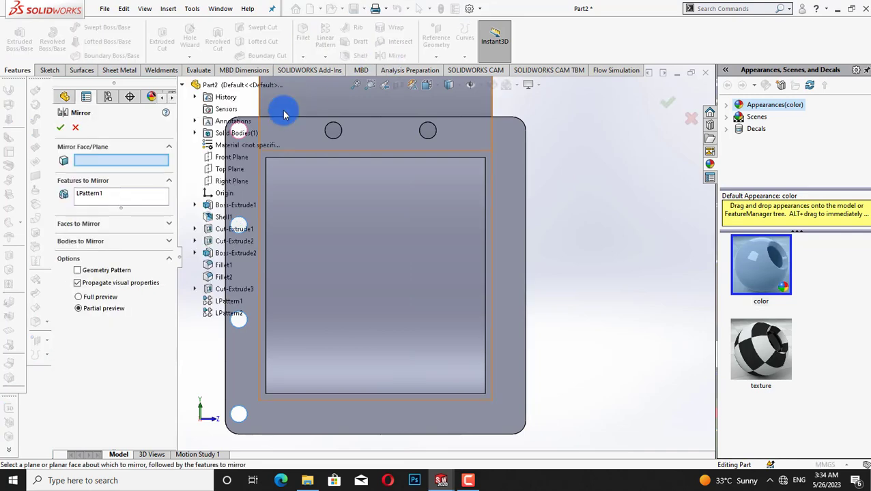
left_click(233, 158)
left_click(60, 127)
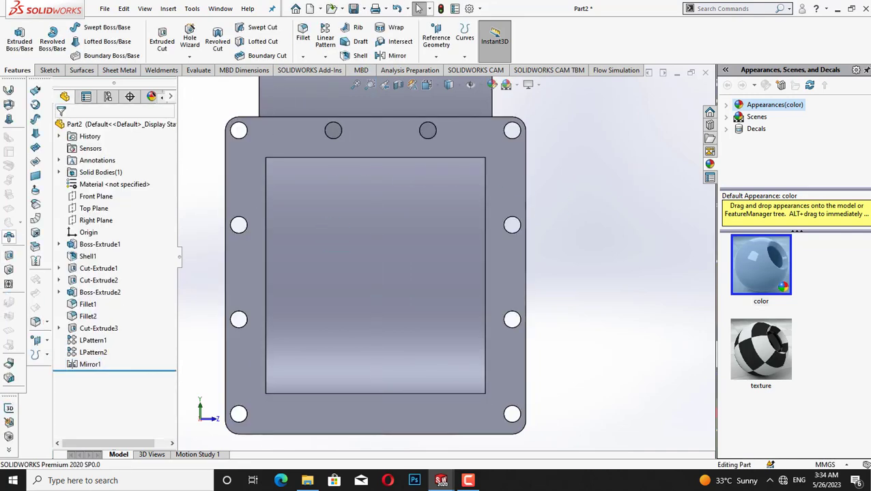
right_click(304, 404)
left_click(346, 189)
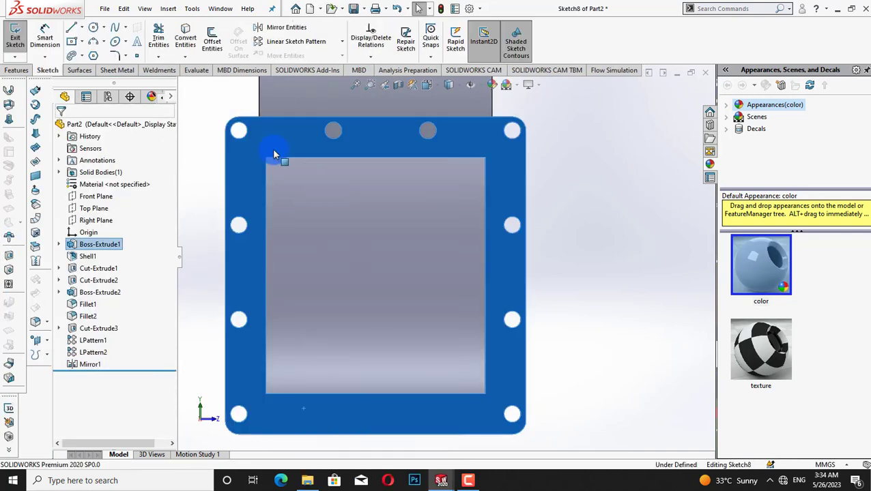
left_click(91, 28)
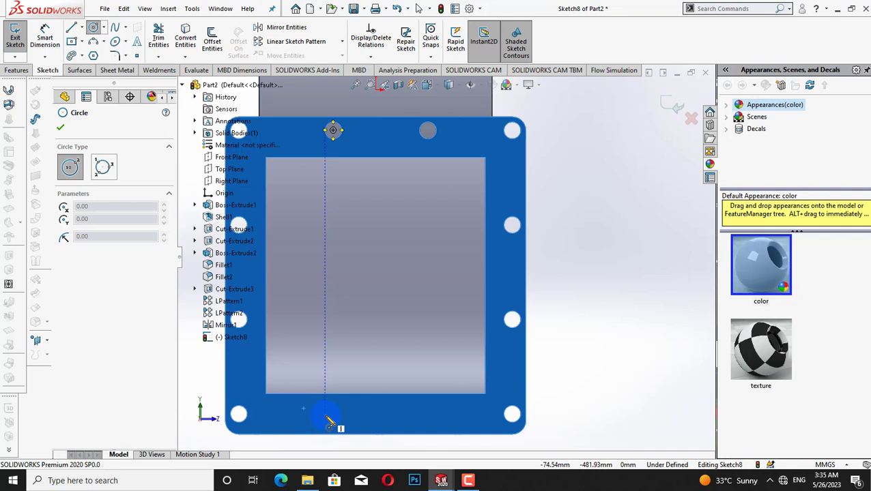
right_click(580, 162)
left_click(588, 170)
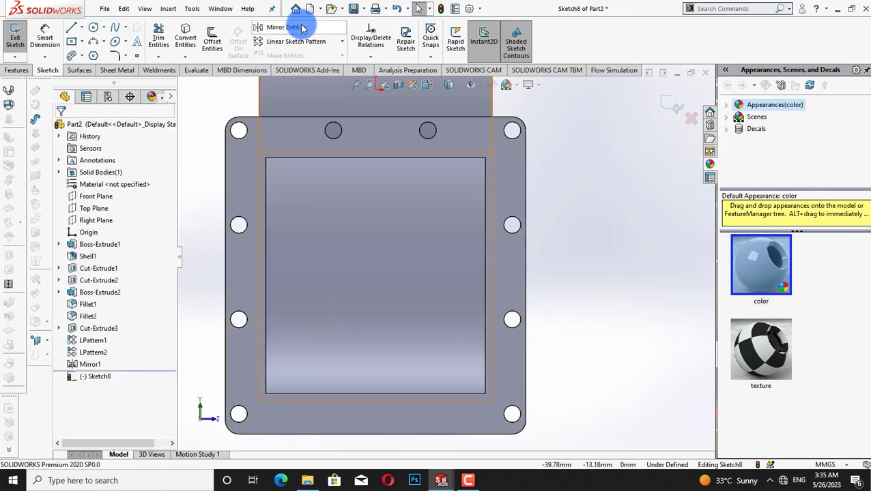
left_click(341, 45)
left_click(672, 103)
left_click(325, 58)
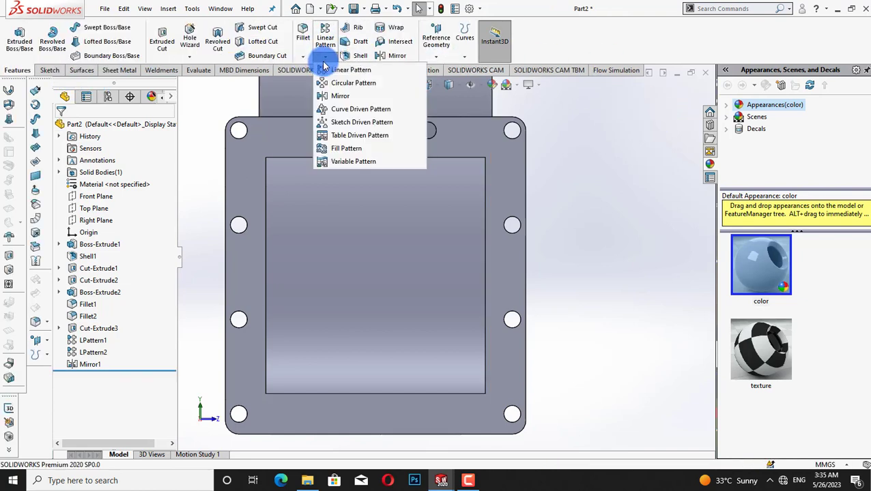
left_click(334, 69)
left_click(242, 412)
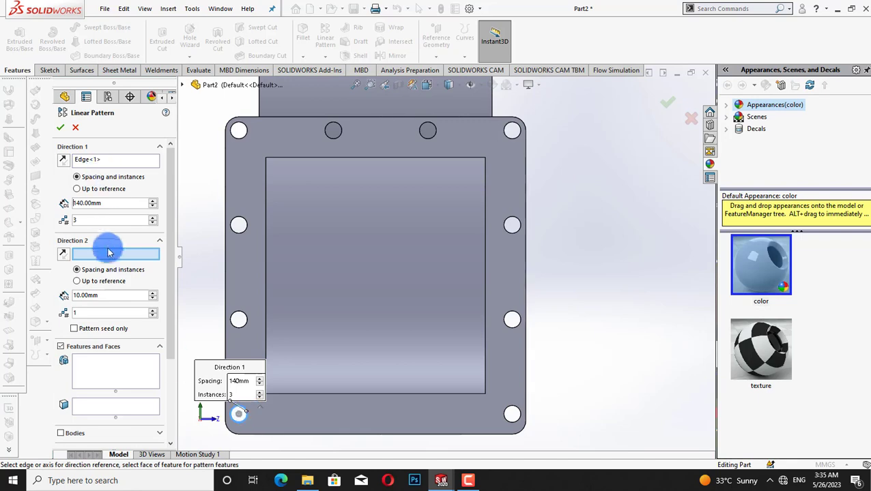
left_click(282, 432)
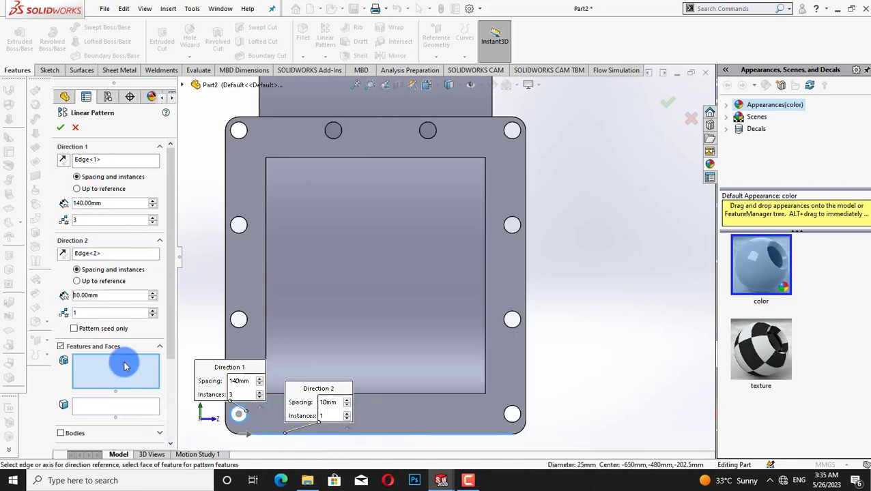
left_click(76, 128)
left_click(326, 58)
left_click(334, 70)
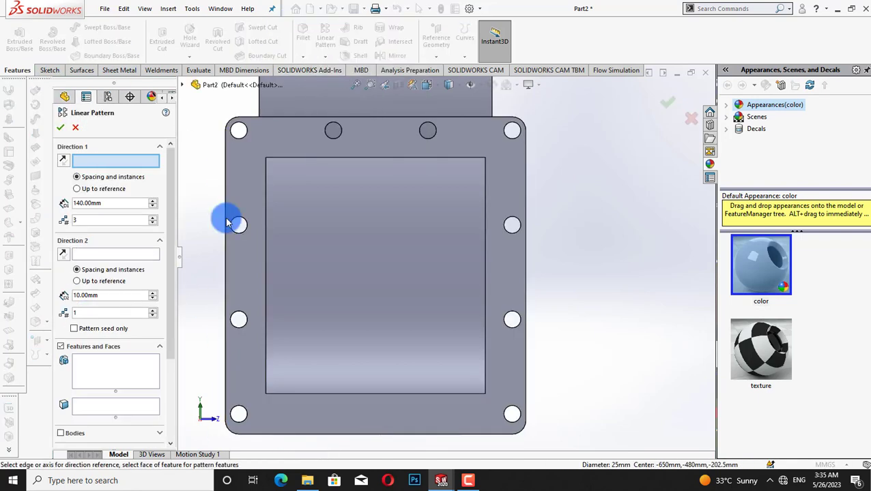
left_click(301, 433)
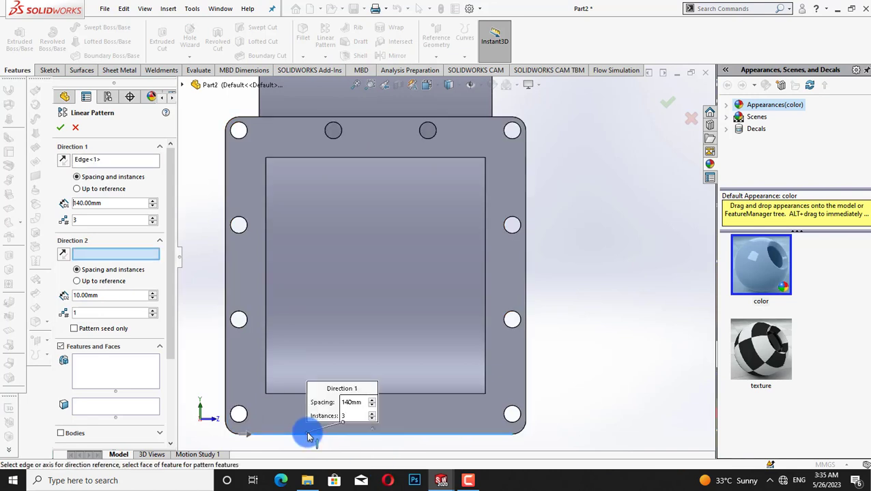
left_click(115, 365)
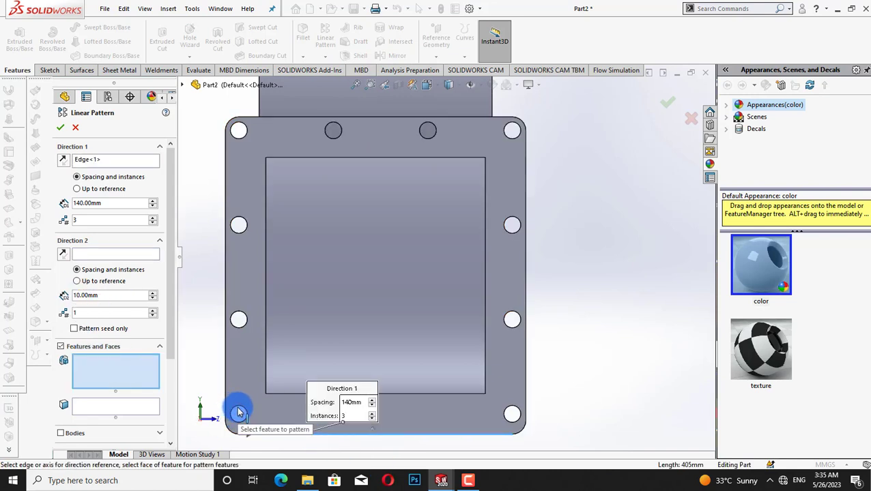
left_click(181, 84)
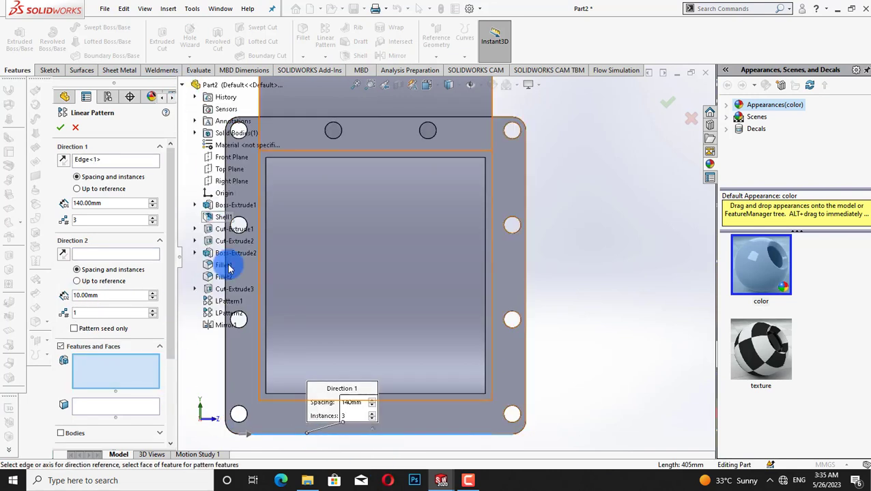
left_click(218, 318)
left_click(75, 128)
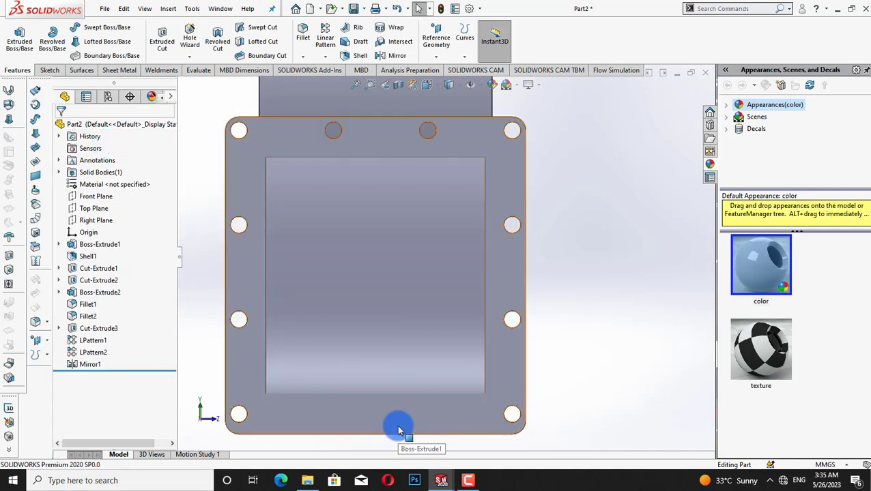
- Start a flange-face sketch with a centerline between the bottom-left and bottom-right hole centres
right_click(318, 390)
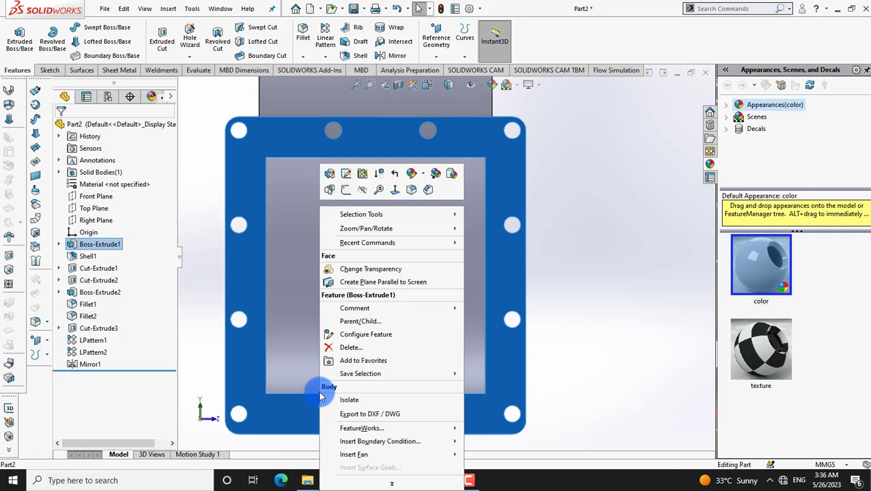
left_click(346, 182)
left_click(93, 27)
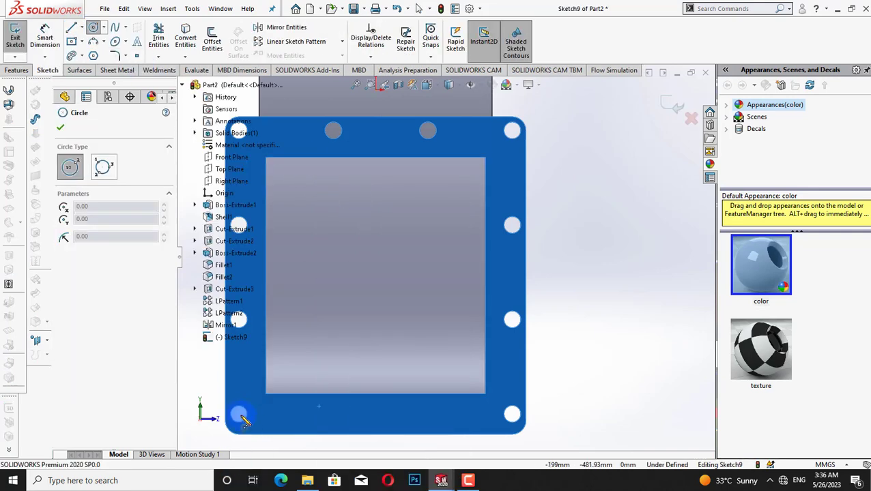
left_click(61, 129)
left_click(80, 28)
left_click(85, 55)
left_click(238, 415)
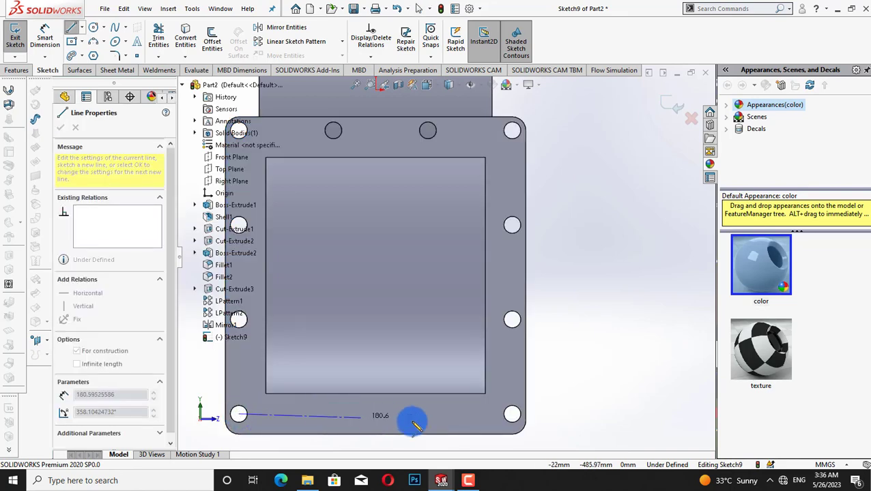
left_click(493, 414)
key("Escape")
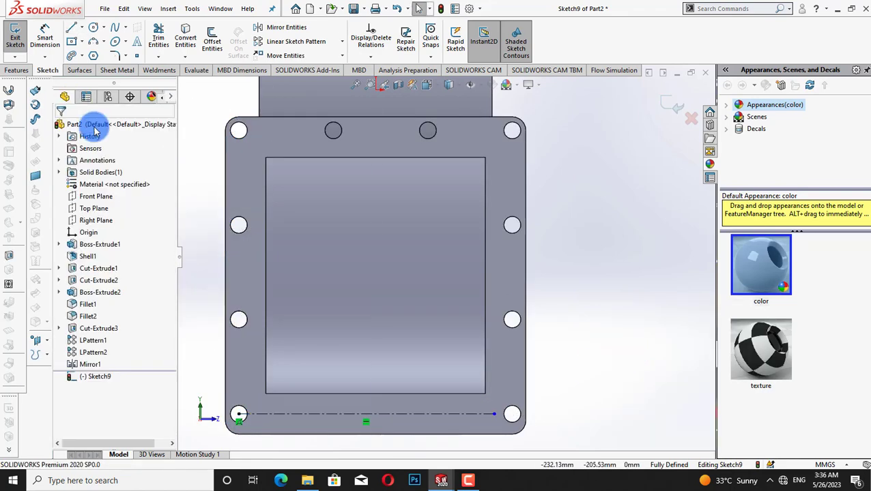
- Add a 25 mm circle centred on the bottom centerline
left_click(94, 27)
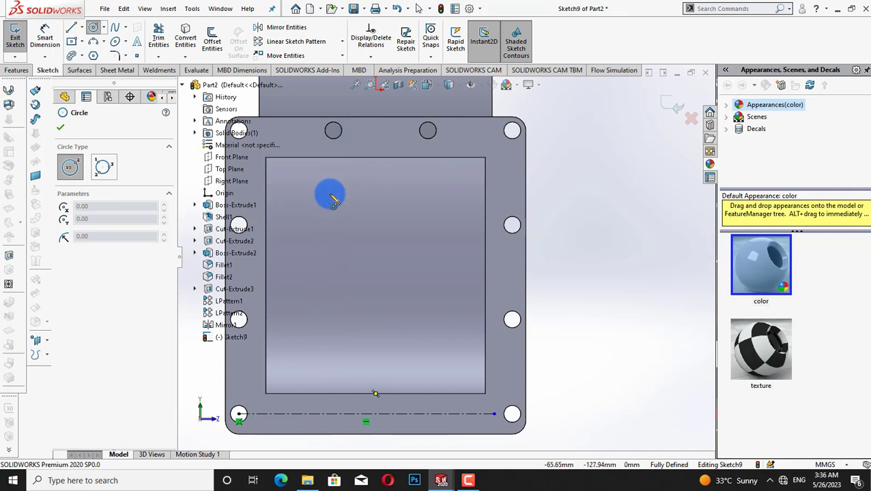
left_click(328, 415)
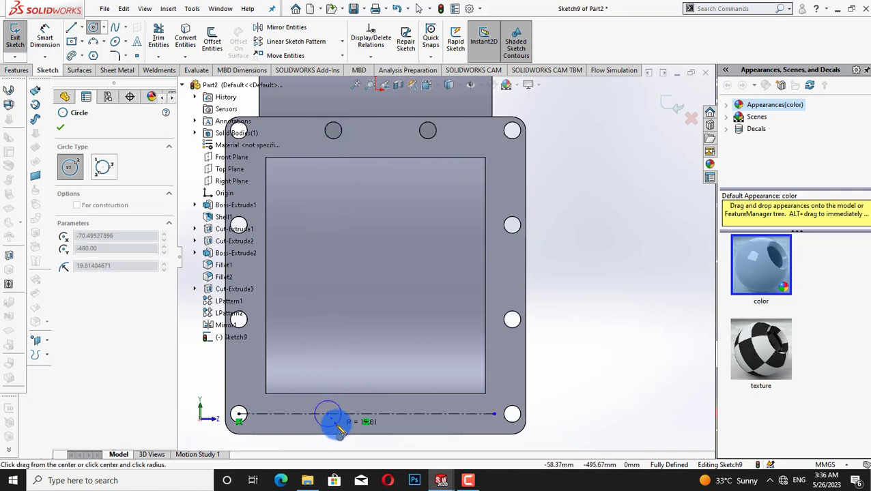
left_click(339, 429)
key("Escape")
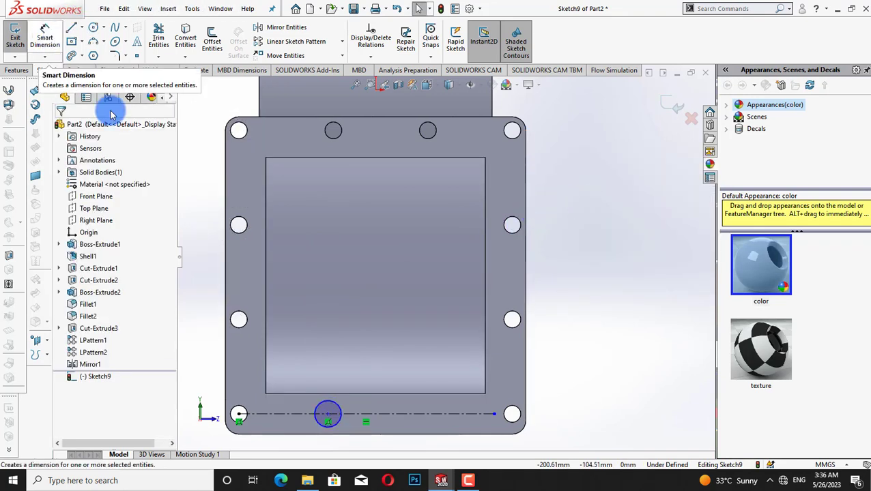
left_click(44, 38)
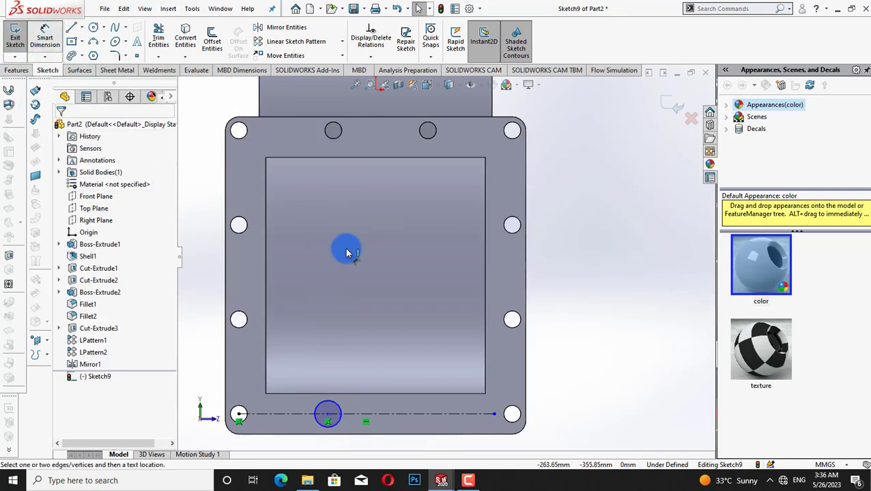
left_click(330, 425)
left_click(366, 395)
type("25")
key("Return")
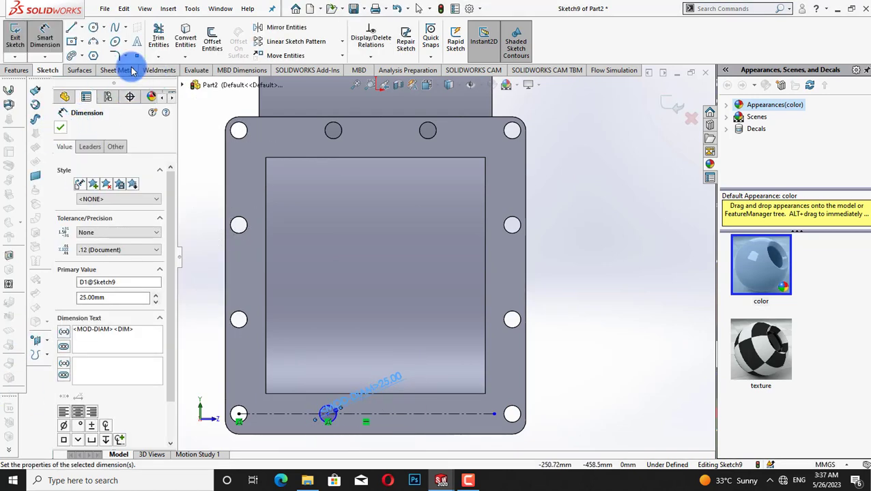
left_click(60, 126)
- Add a second 25 mm circle right of middle on the centerline, then trim the centerline
left_click(92, 27)
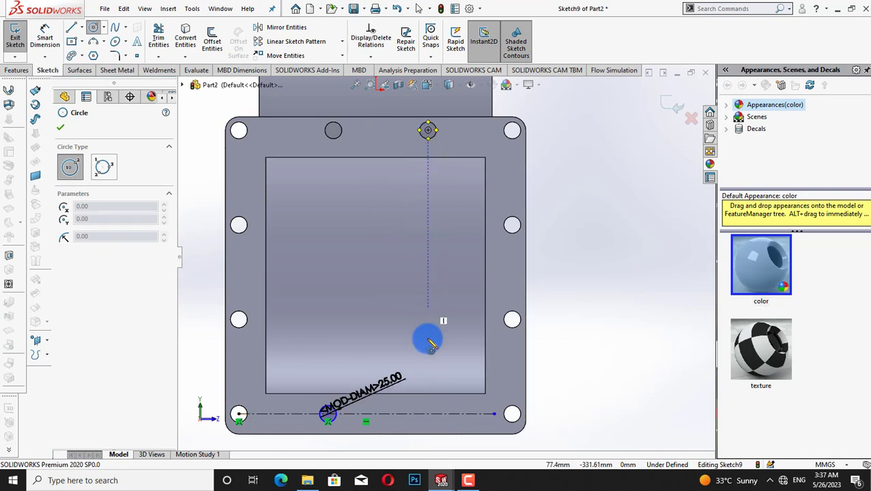
left_click_drag(427, 414, 437, 419)
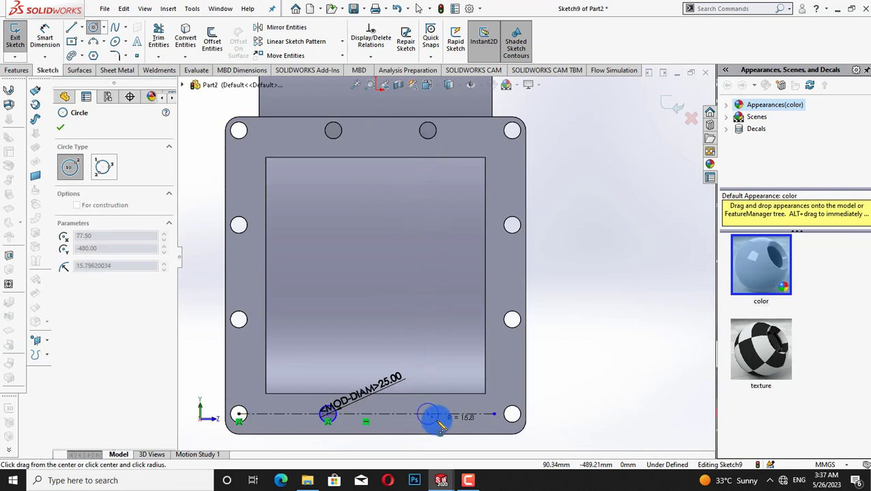
key("Escape")
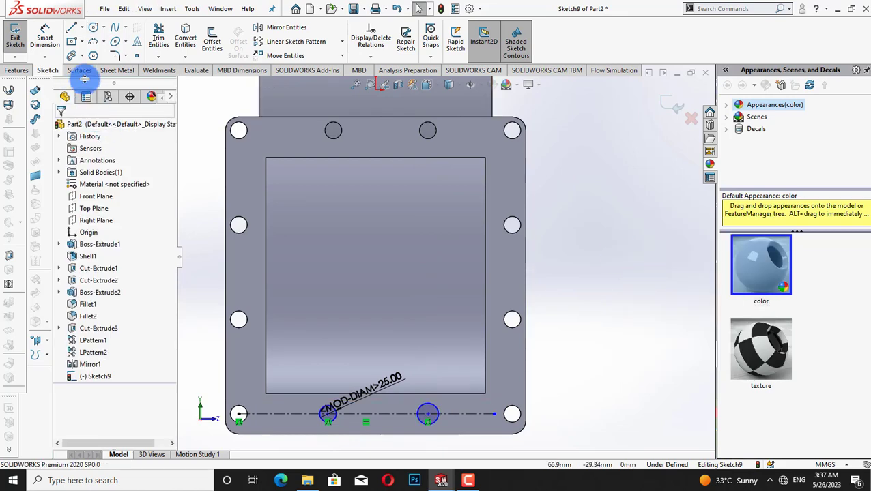
left_click(44, 31)
left_click(437, 428)
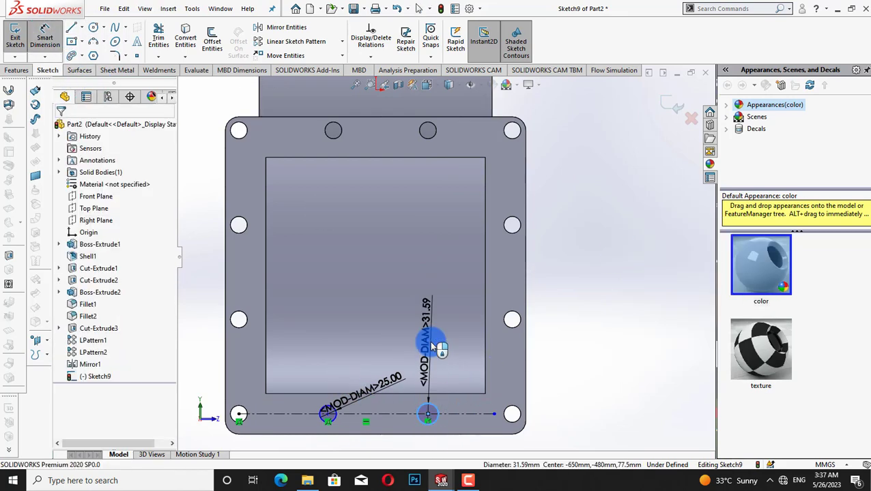
left_click(431, 341)
key("Return")
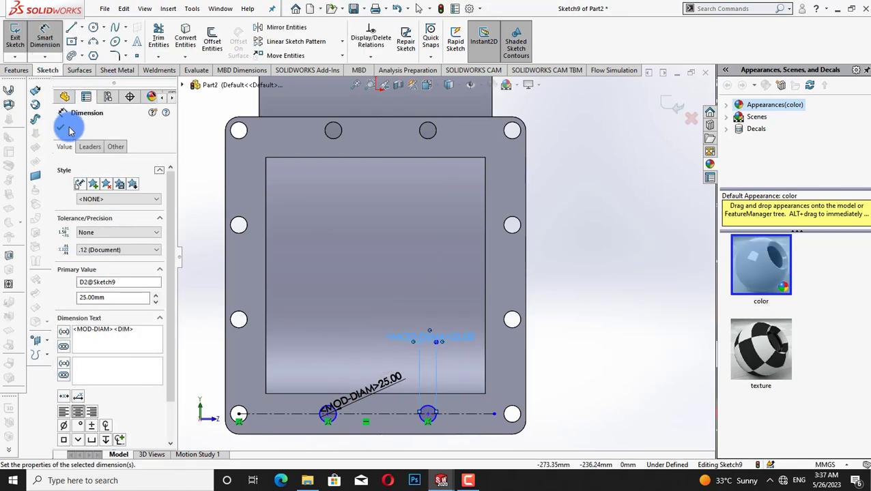
left_click(61, 128)
left_click(158, 38)
left_click_drag(294, 417, 477, 398)
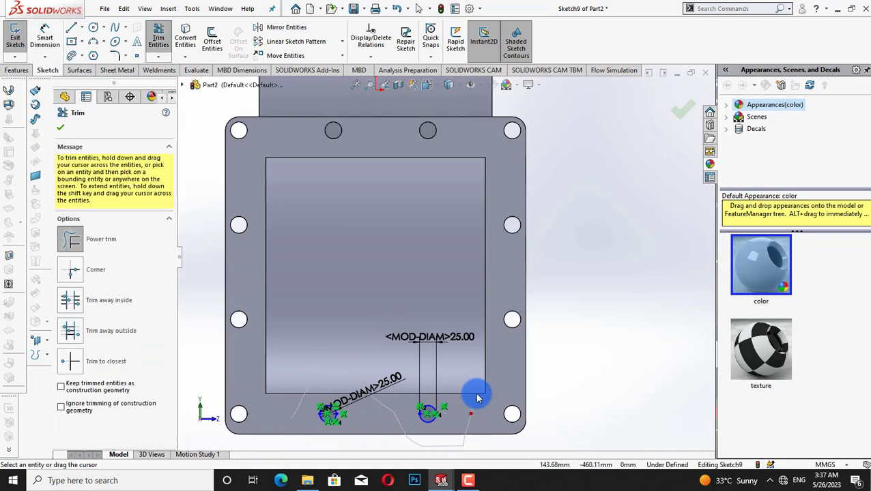
- Abandon an early extruded cut and return to trimming the hole sketch
left_click(62, 129)
left_click(15, 70)
left_click(162, 38)
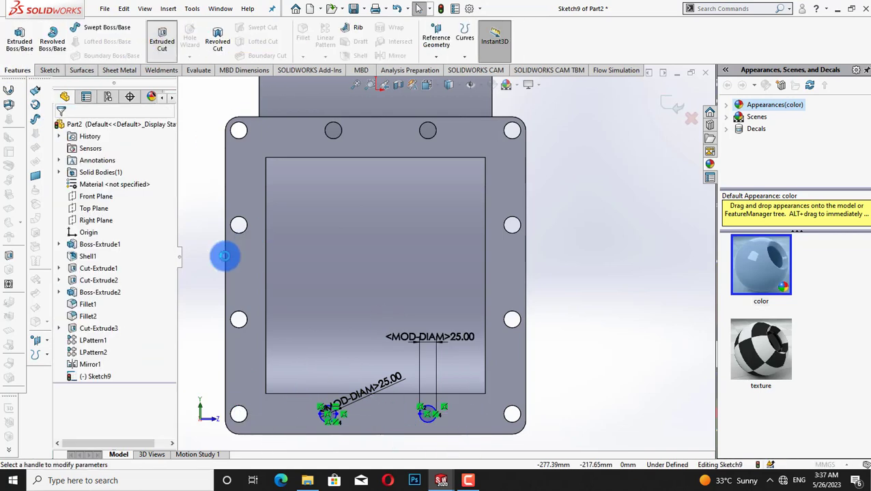
left_click(74, 129)
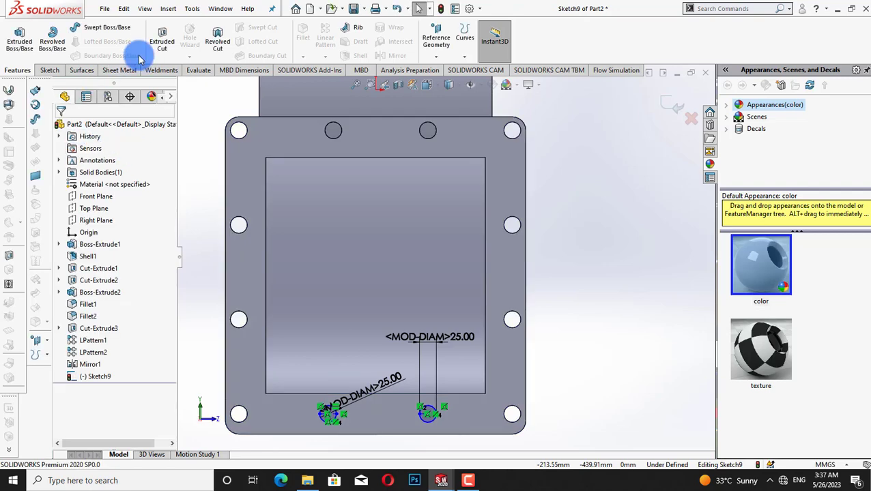
left_click(158, 38)
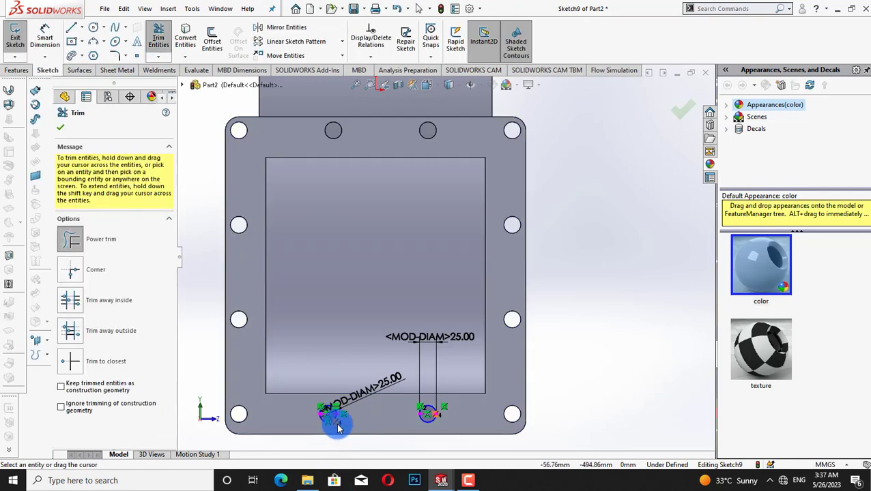
scroll(252, 311, "down", 5)
- Pan to the two sketched circles and trim the excess geometry at the left circle
right_click(311, 243)
left_click(381, 274)
right_click(392, 279)
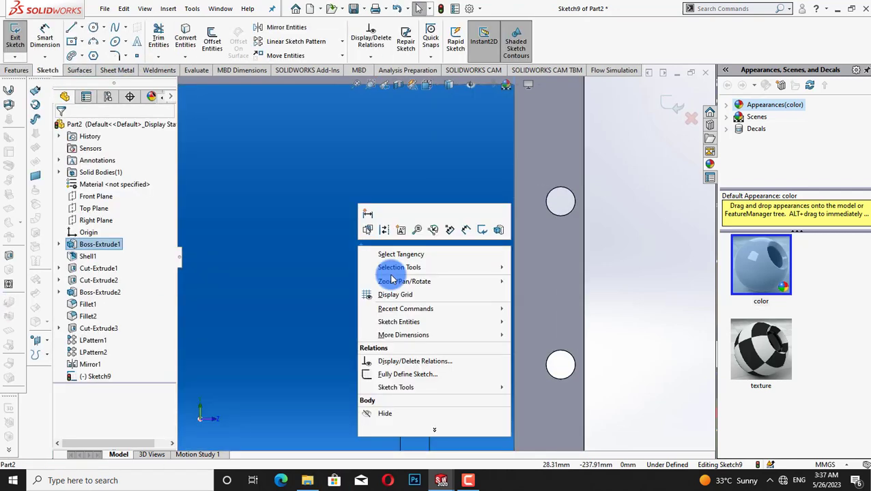
mouse_move(404, 281)
left_click(534, 330)
left_click_drag(486, 362, 515, 169)
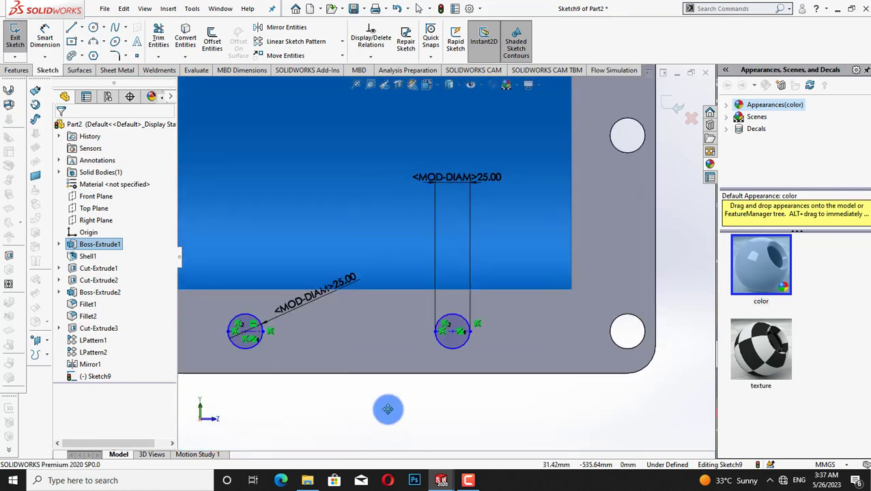
right_click(453, 254)
left_click(470, 261)
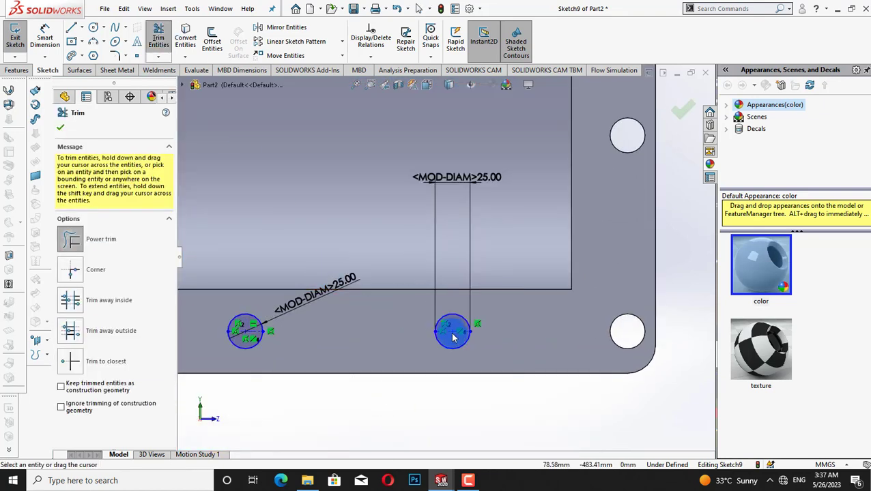
left_click_drag(251, 341, 256, 345)
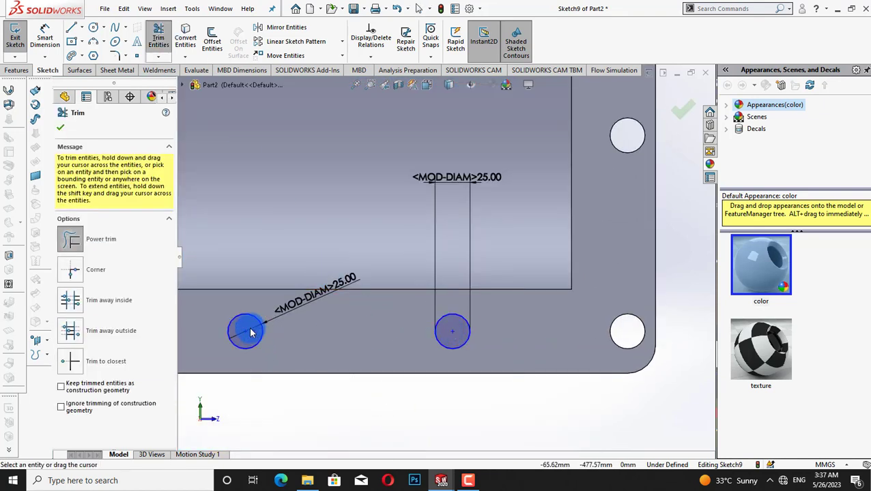
left_click(59, 131)
- Cut the hole sketch Through All – Both as Cut-Extrude4, then fit and face the front view
left_click(16, 71)
left_click(161, 39)
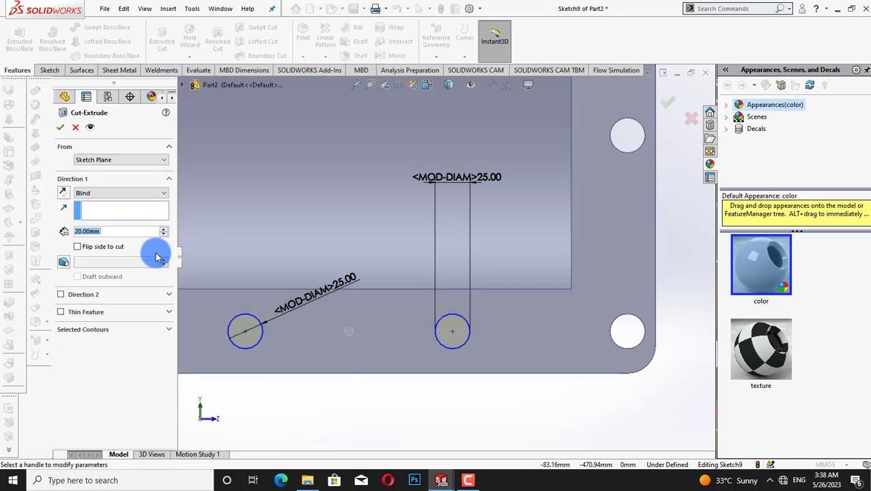
left_click(119, 200)
left_click(113, 208)
left_click(60, 127)
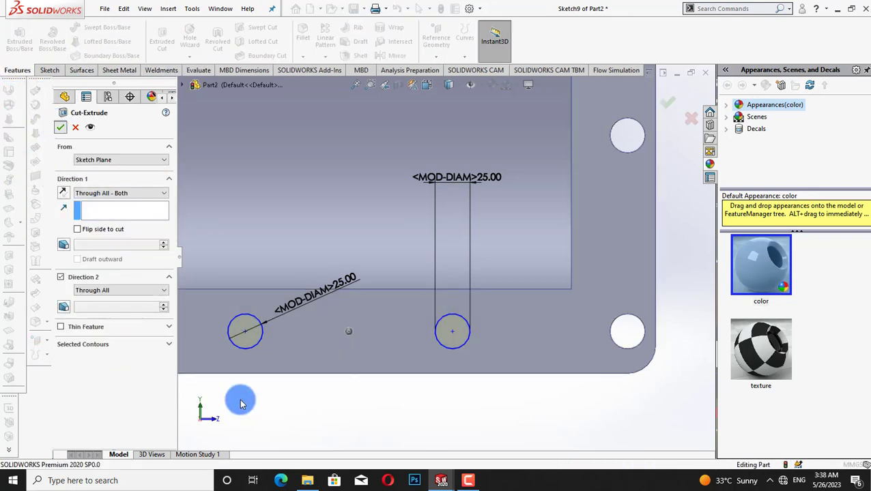
key("f")
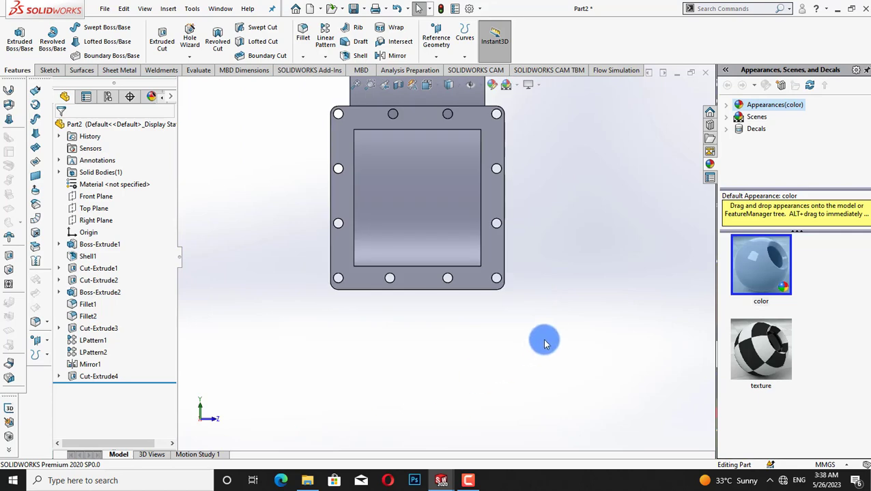
key("ctrl+1")
- Sketch on the casing side face, convert its edges, and offset the bottom and curved edges 20 mm
right_click(450, 229)
left_click(480, 186)
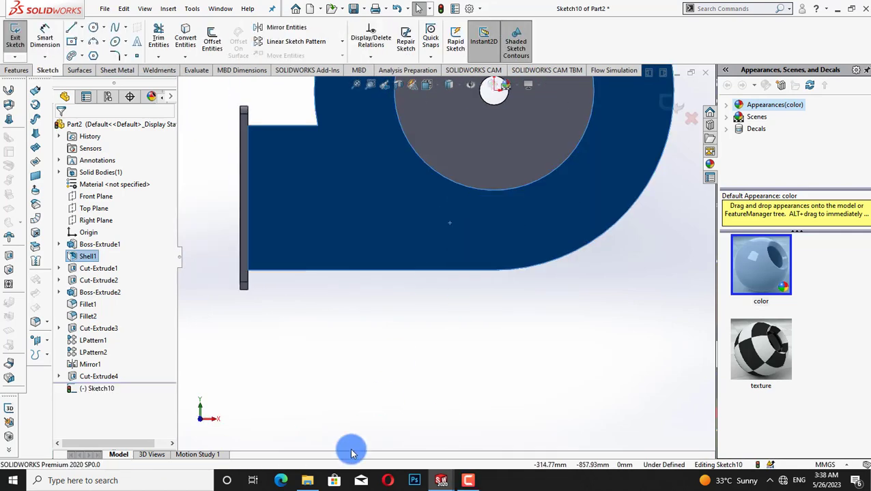
left_click(212, 48)
left_click(68, 132)
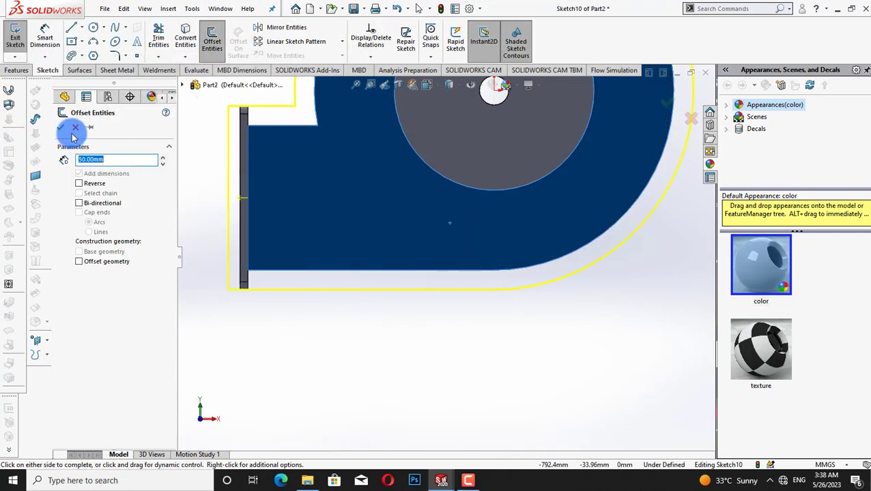
left_click(182, 33)
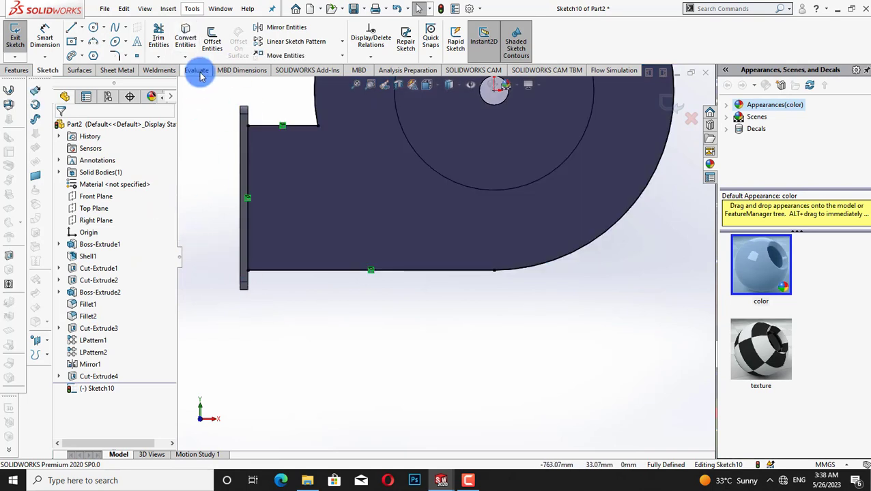
left_click(212, 42)
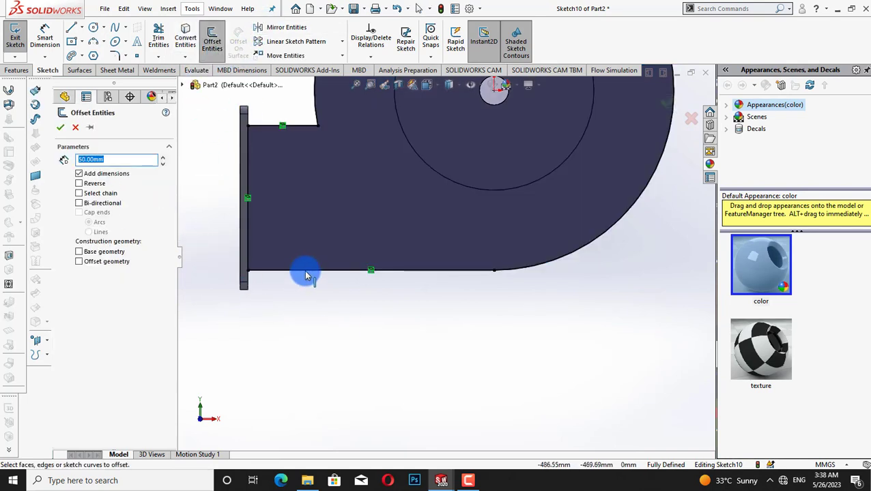
left_click(306, 273)
left_click(534, 270)
type("20")
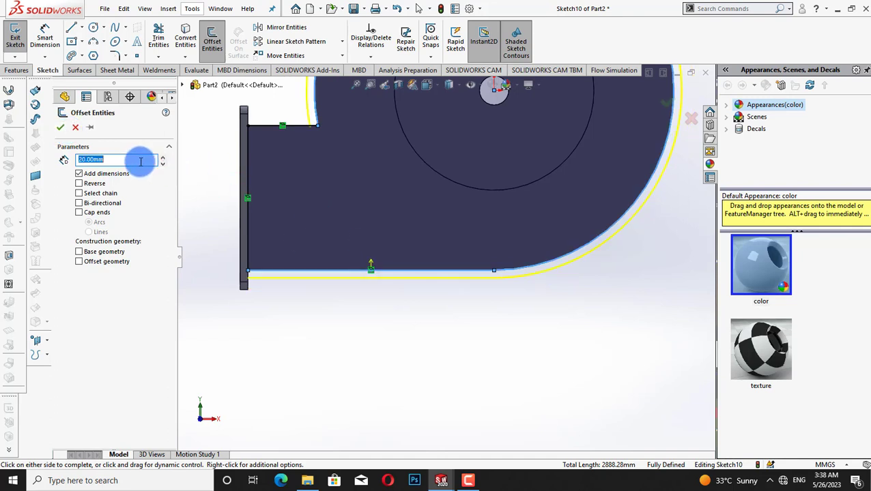
- Accept the 20 mm offset and draw a closing line at the band's bottom-left end
left_click(62, 127)
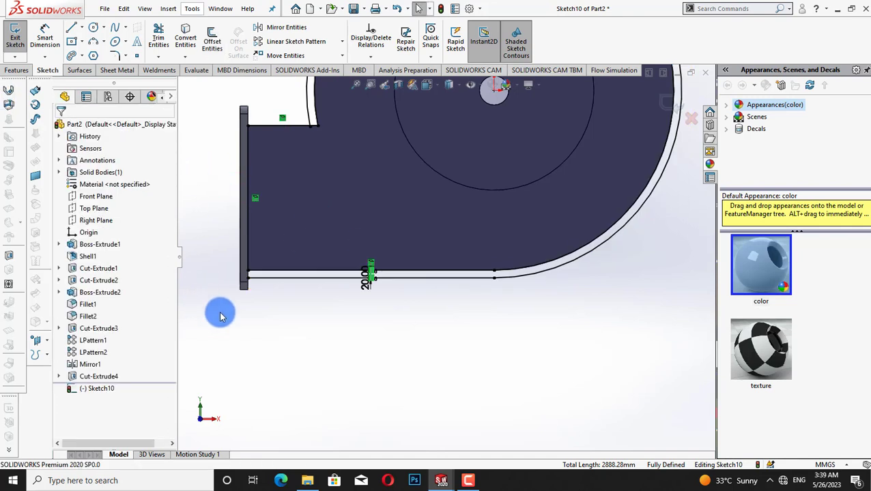
right_click(204, 195)
left_click(199, 198)
left_click(154, 43)
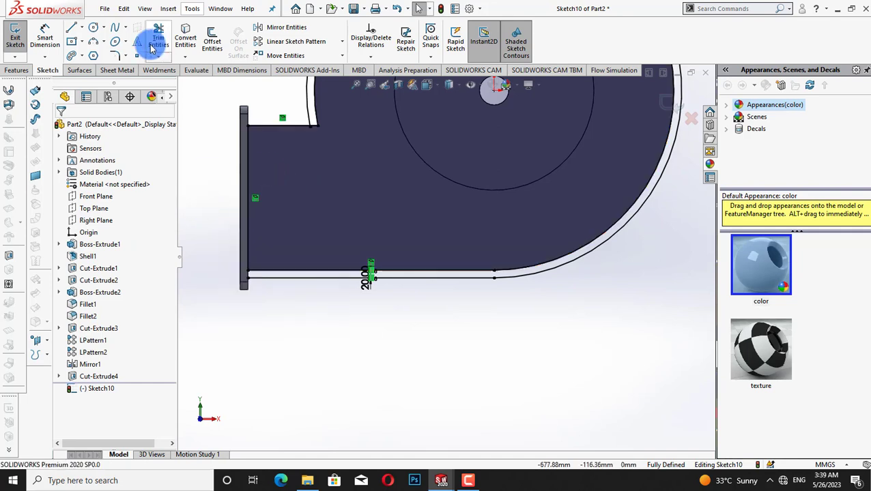
left_click(71, 27)
left_click(249, 274)
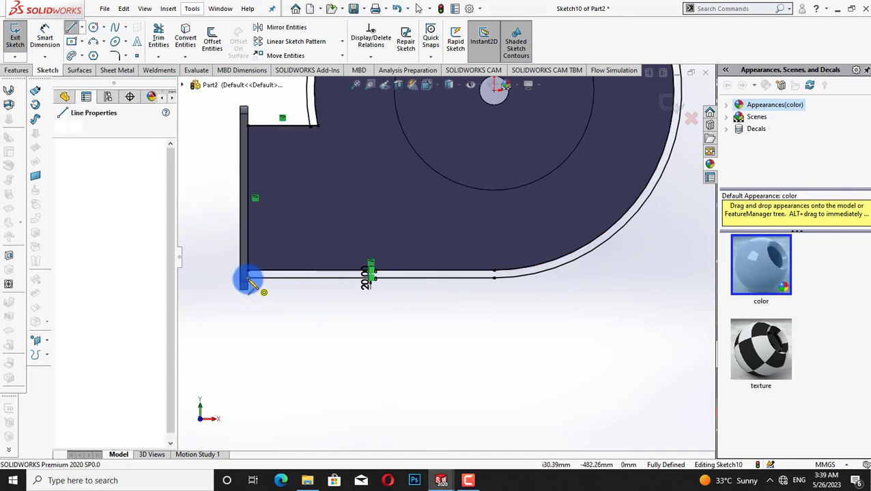
left_click(248, 275)
right_click(230, 287)
left_click(232, 293)
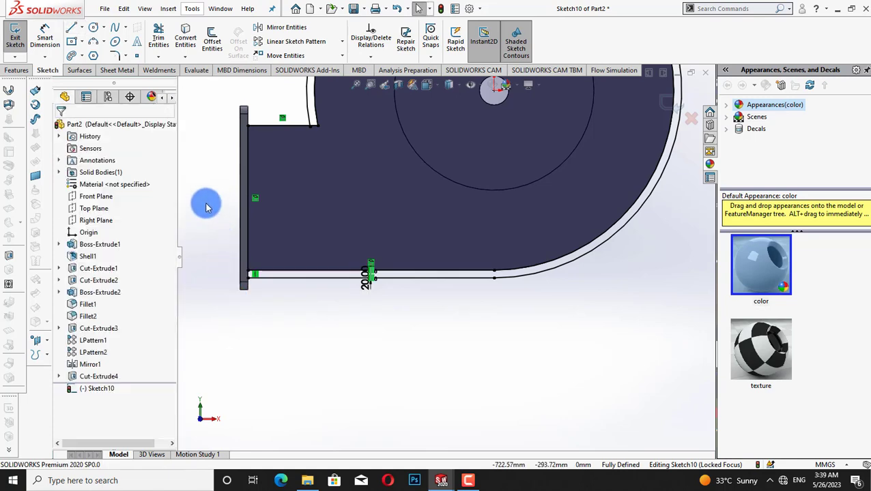
- Draw a second closing line across the offset band's right end
right_click(205, 202)
left_click(348, 319)
right_click(575, 257)
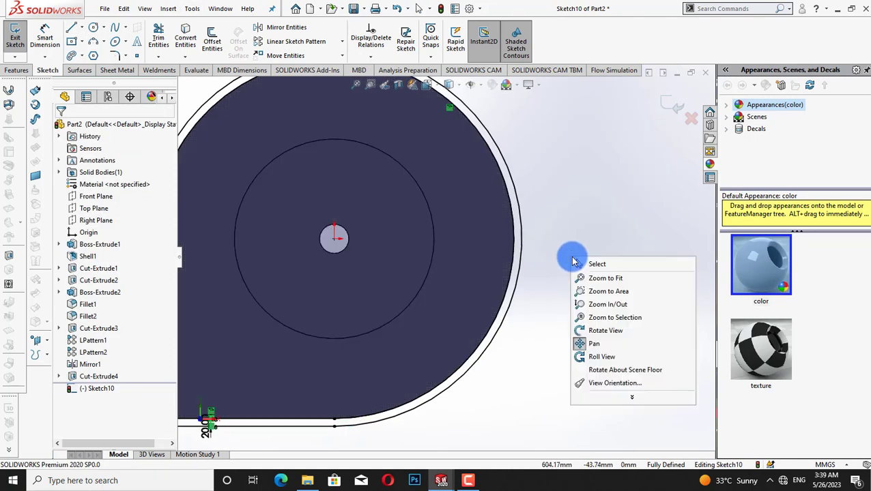
left_click(254, 129)
left_click(71, 27)
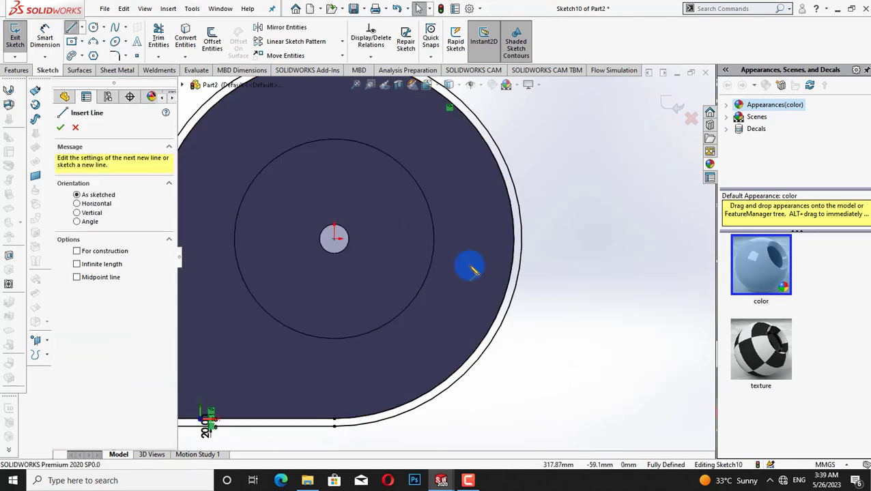
left_click(521, 243)
right_click(516, 239)
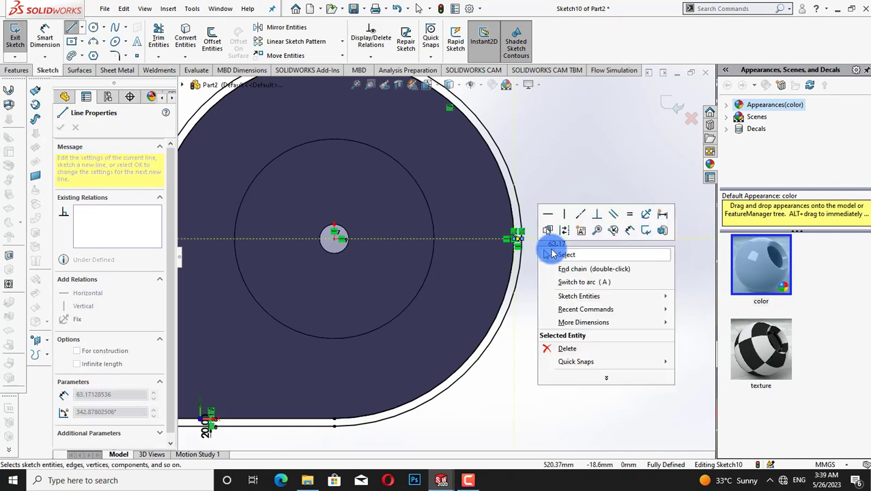
left_click(574, 233)
- Pan to show the whole casing and power-trim the leftover segment near its top edge
left_click(158, 37)
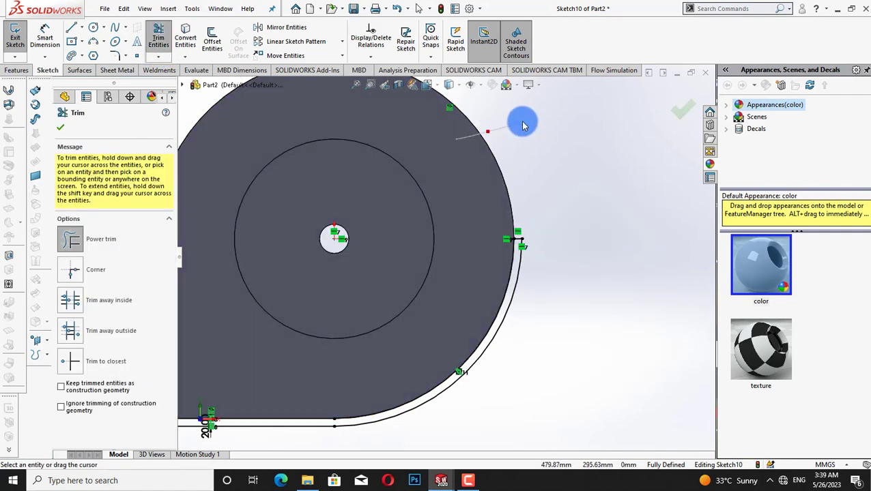
right_click(575, 163)
left_click(640, 196)
right_click(563, 133)
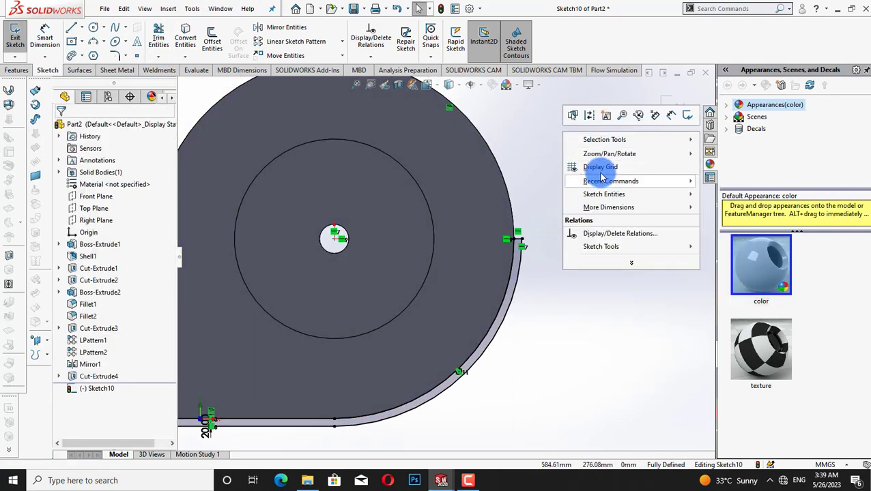
middle_click_drag(509, 235, 621, 196, "ctrl")
right_click(223, 170)
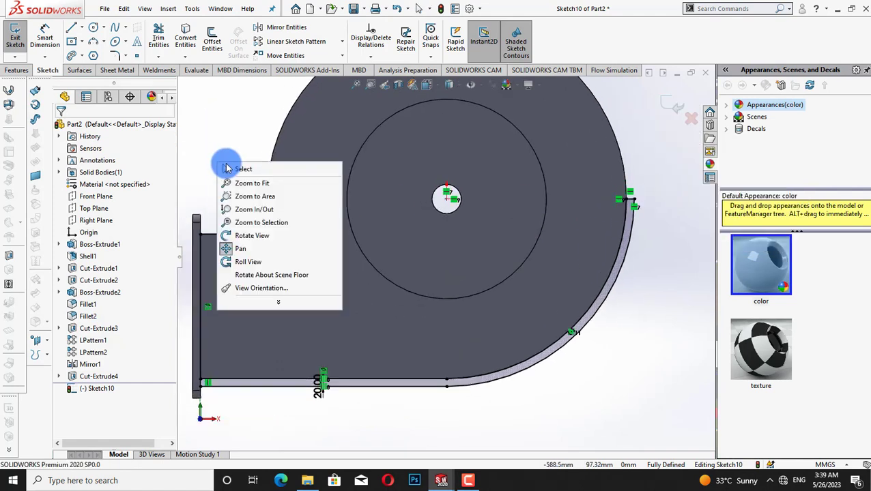
left_click(158, 37)
left_click_drag(240, 200, 219, 260)
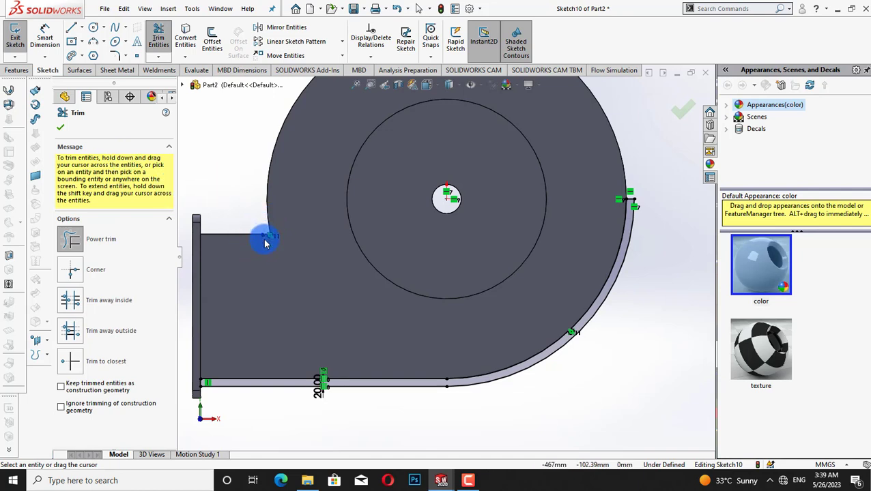
- Extrude the Sketch10 rim band 50 mm in the reversed direction as Boss-Extrude3
left_click(62, 130)
left_click(17, 70)
left_click(19, 37)
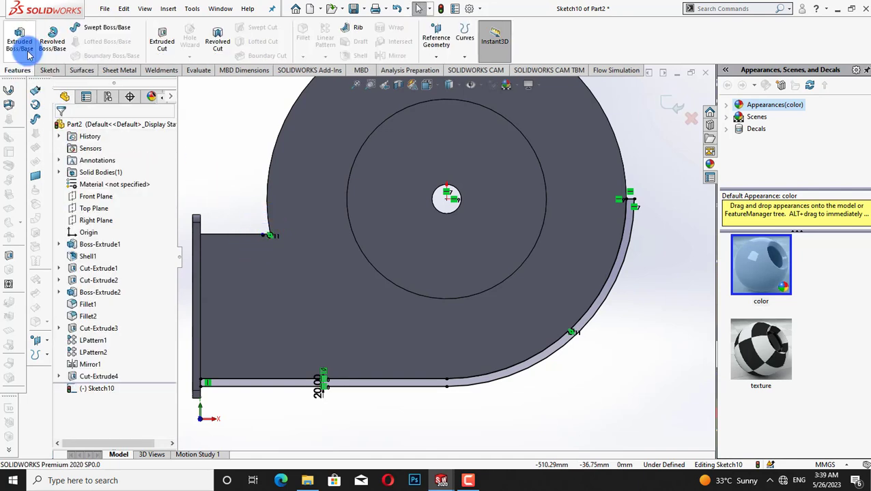
left_click(290, 387)
middle_click_drag(290, 389, 329, 394)
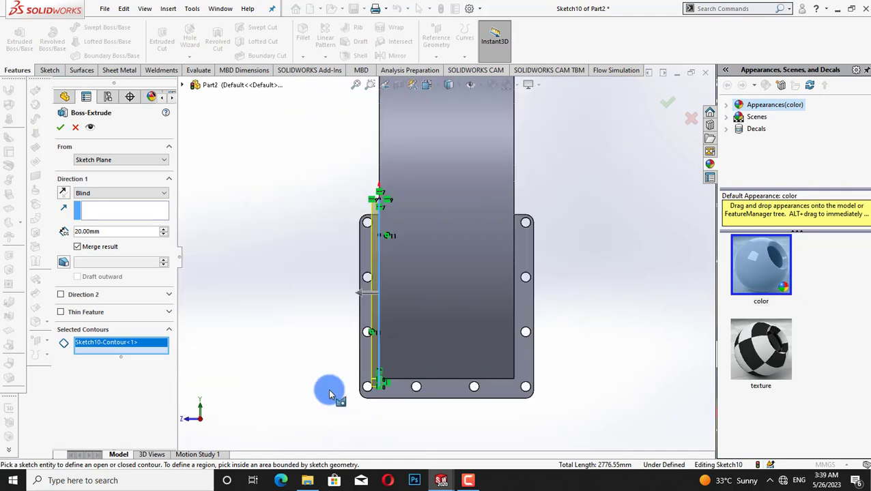
left_click(163, 235)
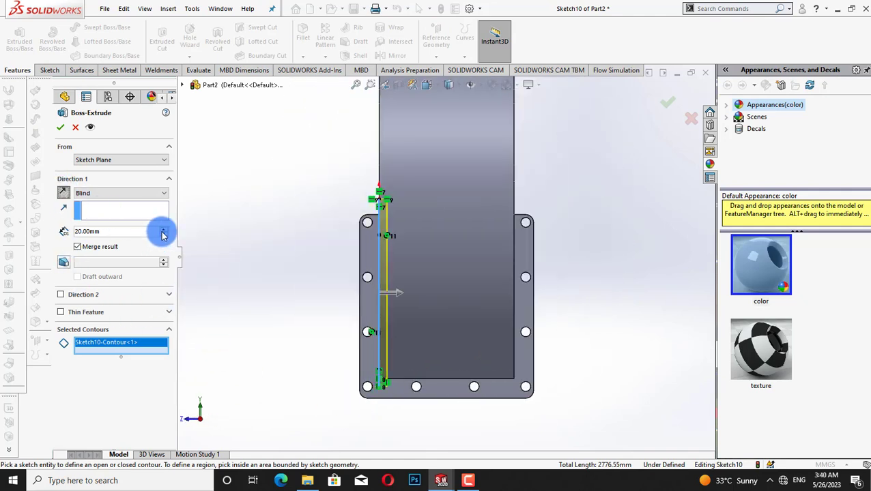
left_click(163, 234)
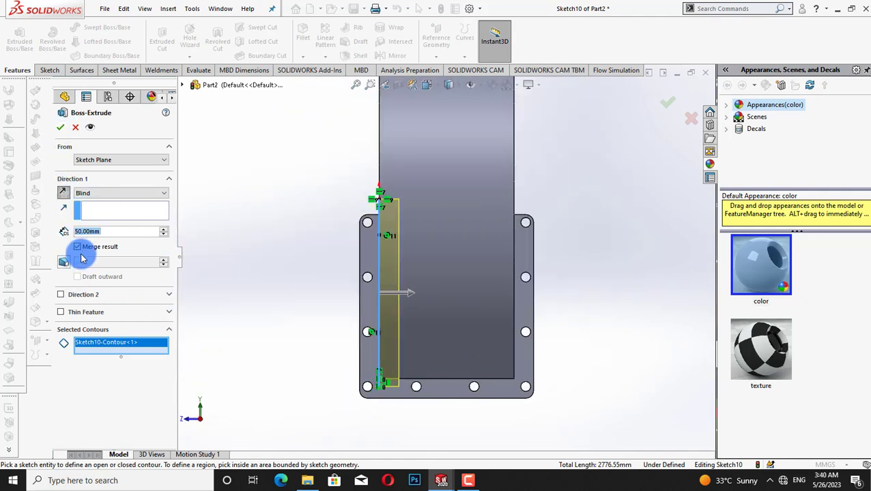
left_click(60, 128)
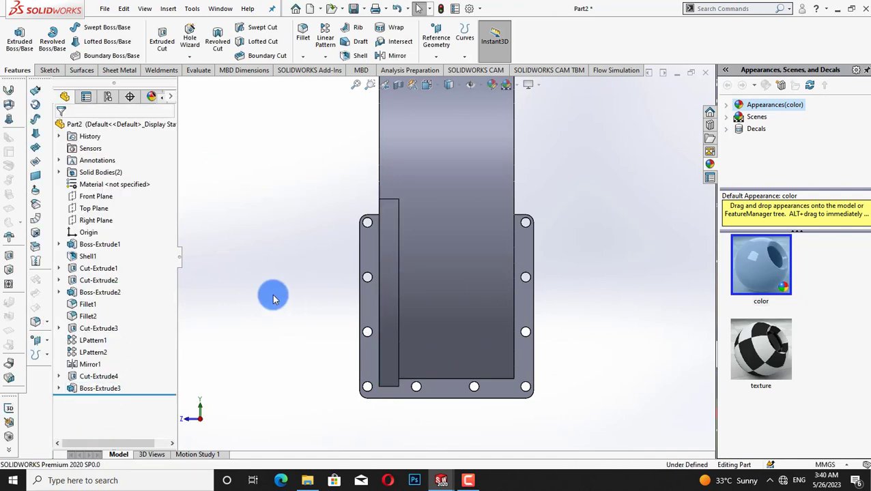
key("shift+Down")
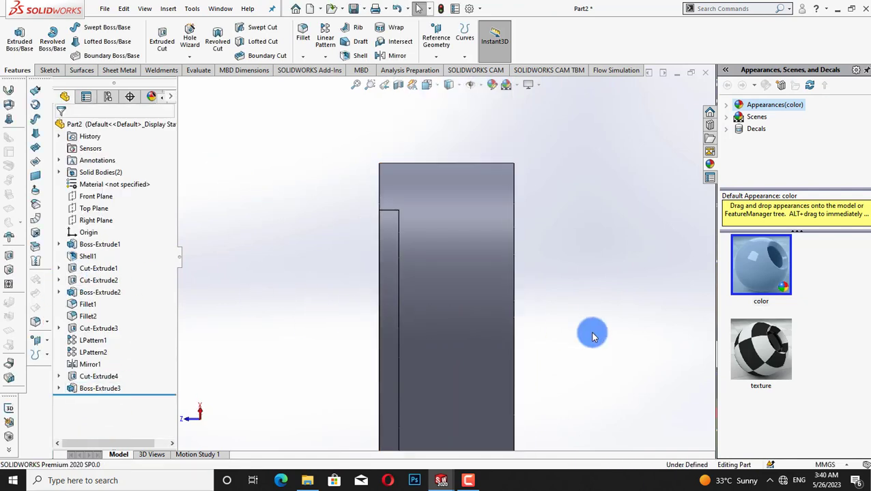
- Create Plane1 offset 200 mm from the casing's bottom face
middle_click_drag(593, 330, 554, 296)
left_click(436, 41)
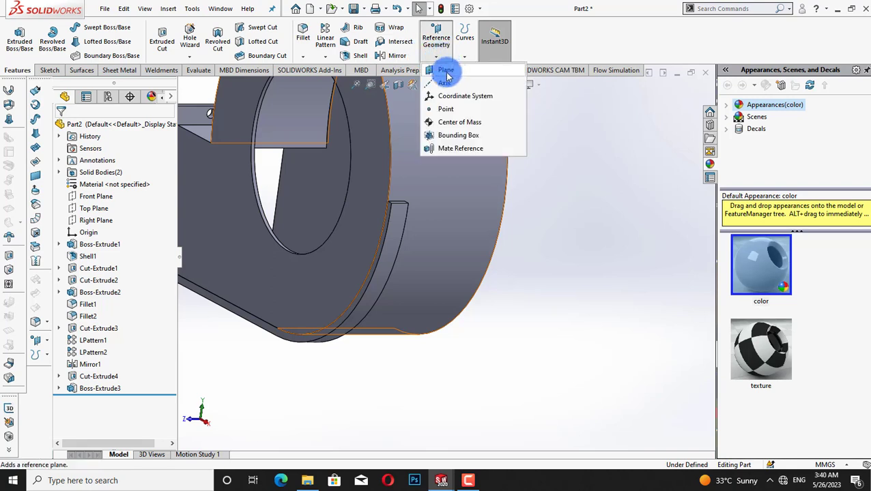
left_click(436, 54)
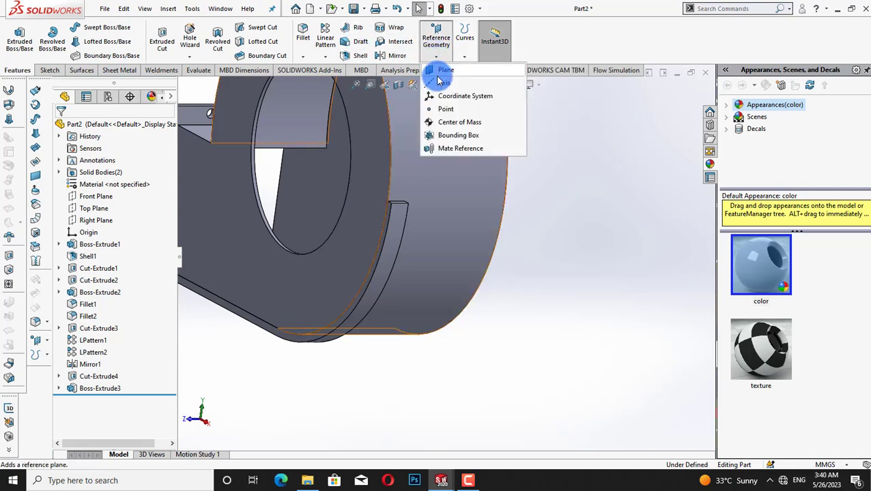
left_click(441, 75)
middle_click_drag(501, 423, 330, 342)
left_click(330, 344)
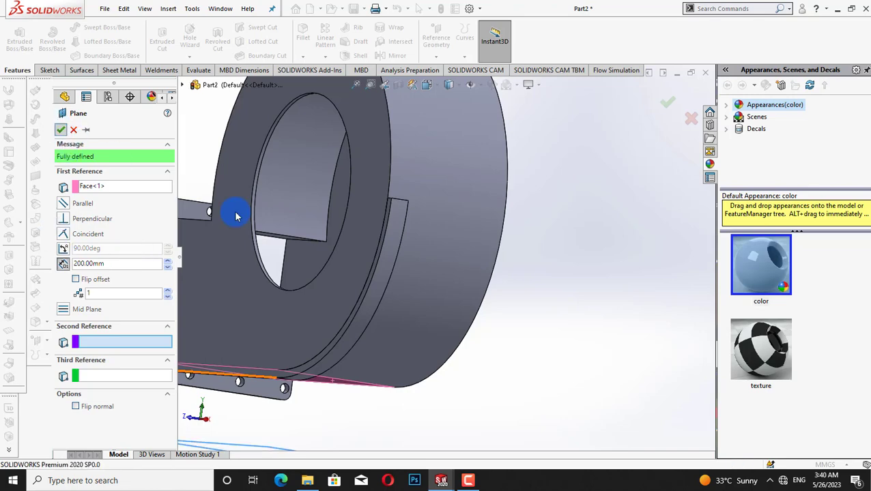
key("Return")
- Turn the view Normal To Plane1 and start a new sketch on it
right_click(85, 400)
left_click(140, 228)
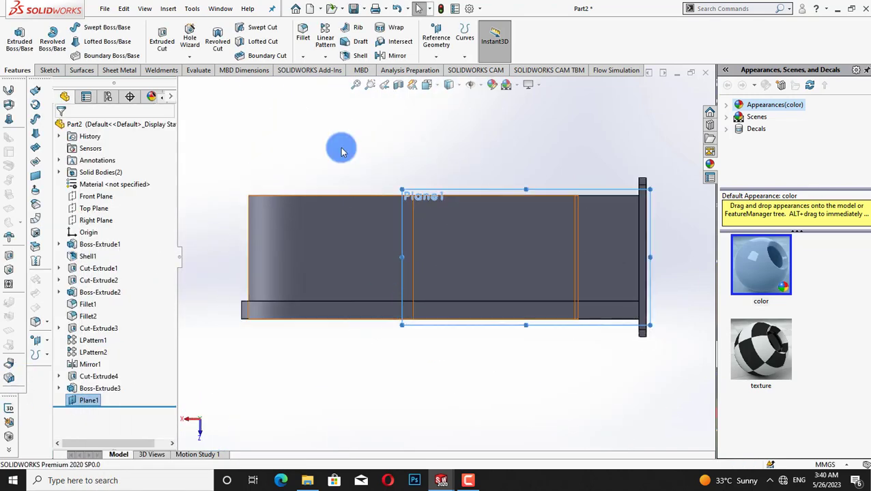
right_click(90, 401)
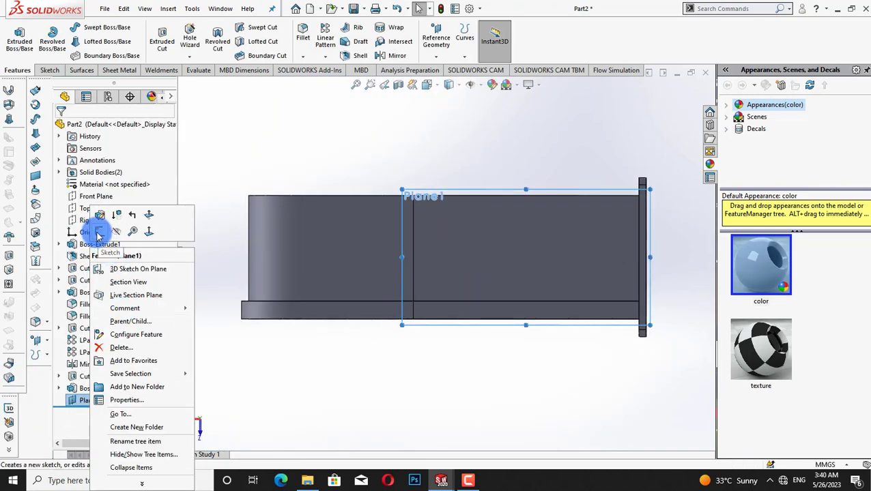
left_click(107, 206)
- Draw a horizontal construction centerline along the base strip
left_click(81, 28)
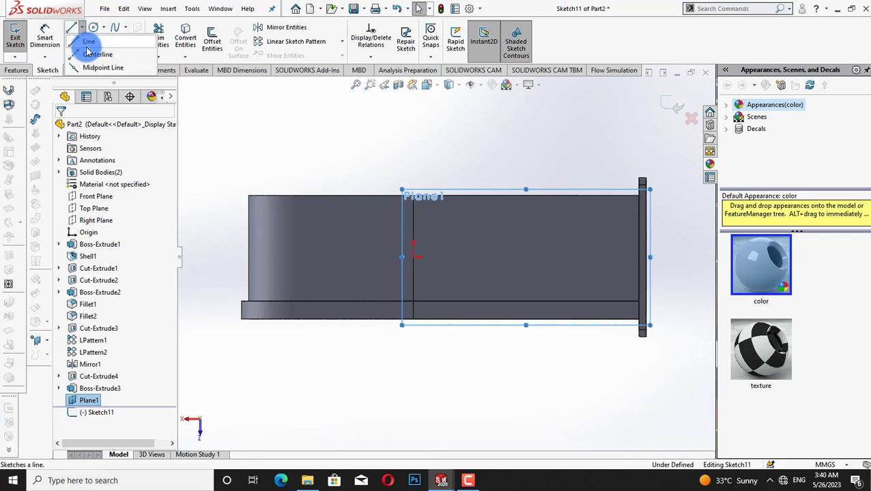
left_click(95, 54)
left_click_drag(639, 311, 211, 310)
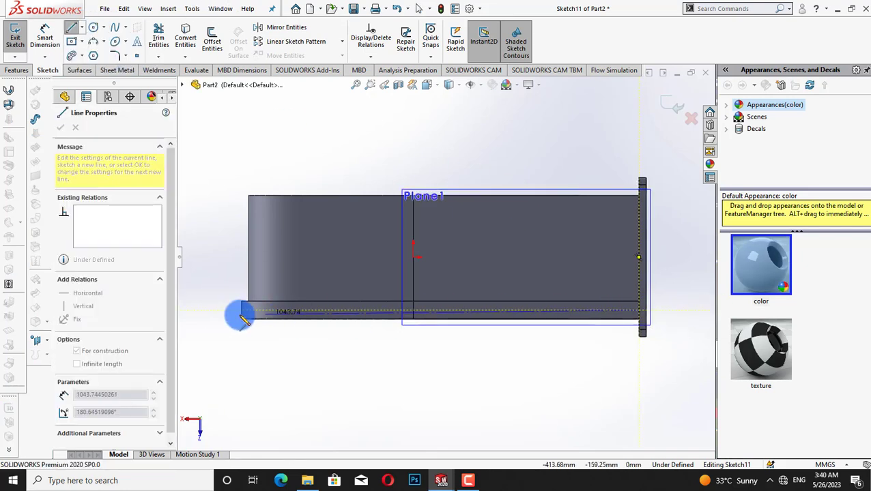
key("Escape")
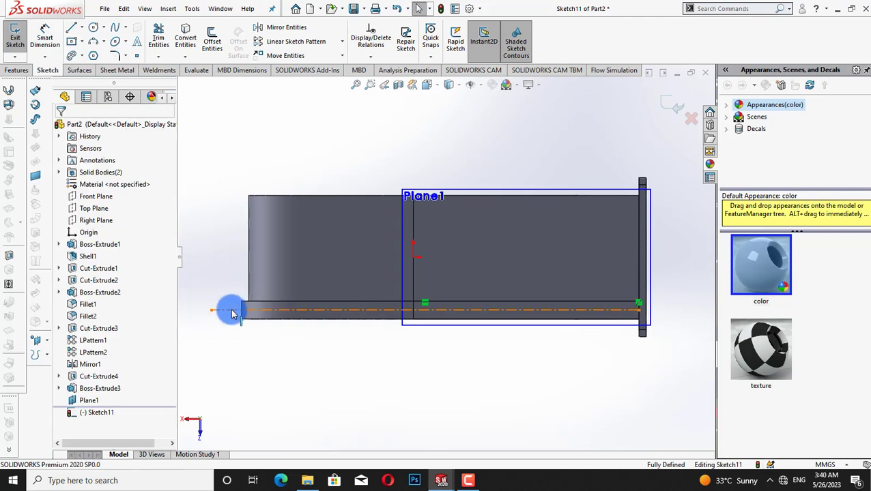
right_click(229, 309)
key("Escape")
- Drag the centerline's left endpoint to the base's end
left_click(81, 42)
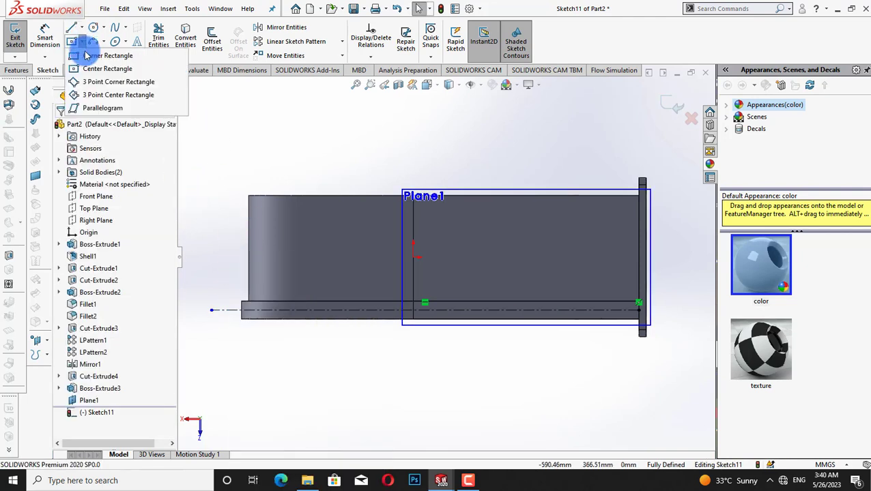
left_click(89, 68)
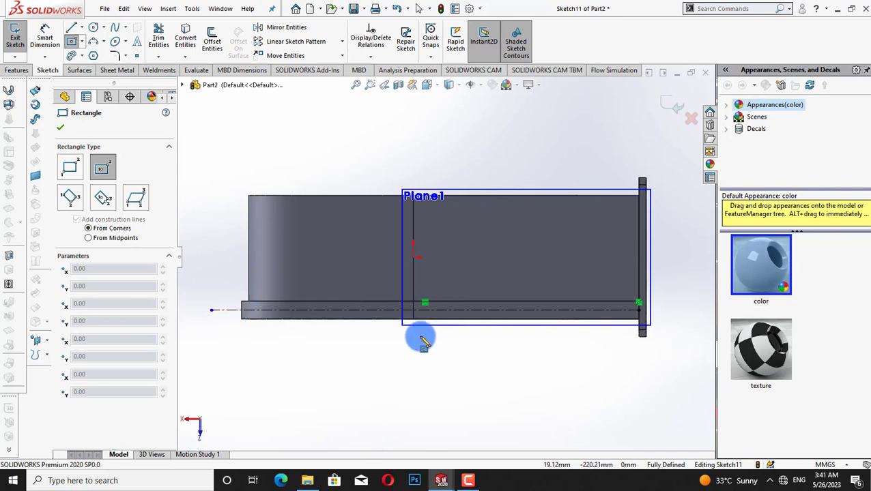
key("Escape")
left_click_drag(212, 310, 240, 311)
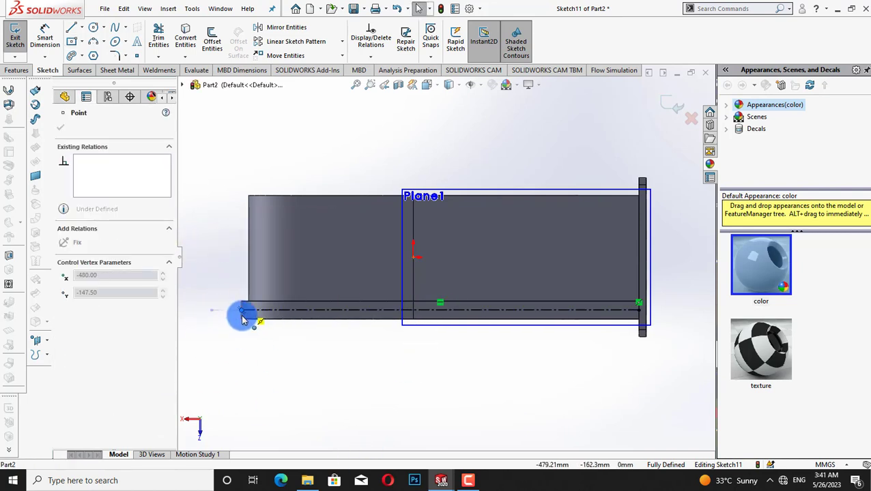
left_click(228, 207)
left_click(82, 55)
- Draw a center rectangle from the centerline midpoint to the base's right end
left_click(81, 41)
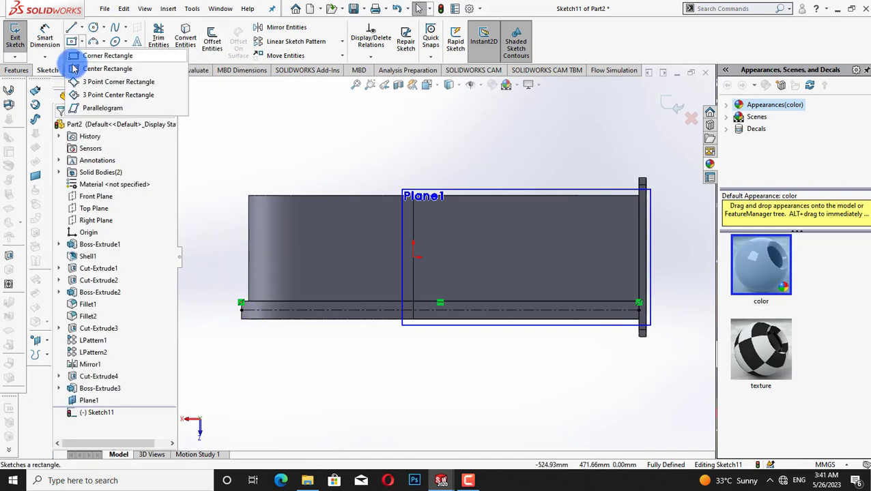
left_click(98, 69)
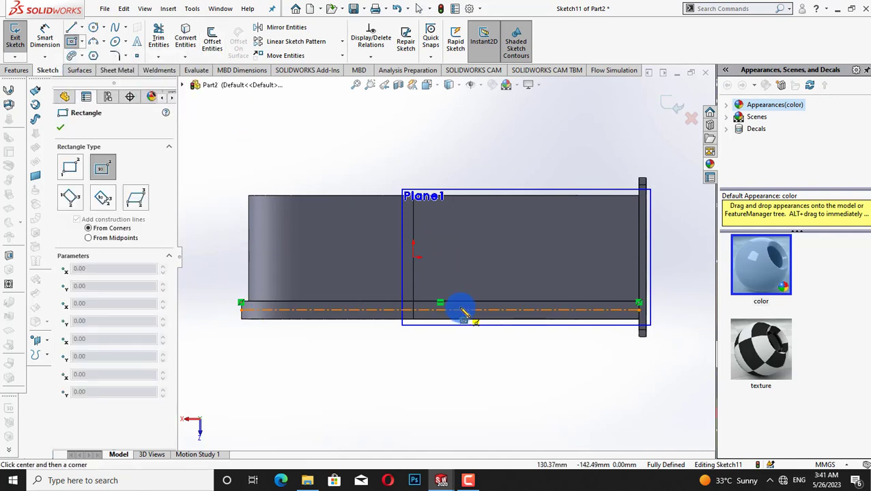
left_click(440, 311)
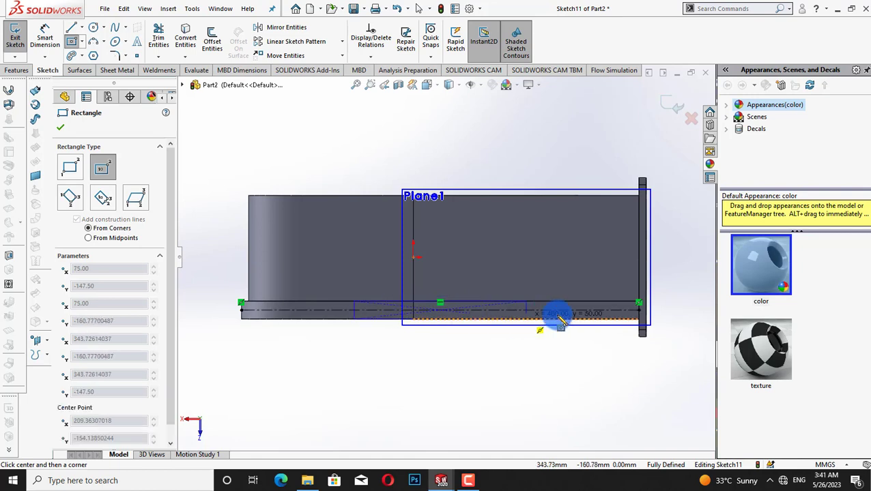
left_click(640, 319)
right_click(234, 377)
left_click(253, 383)
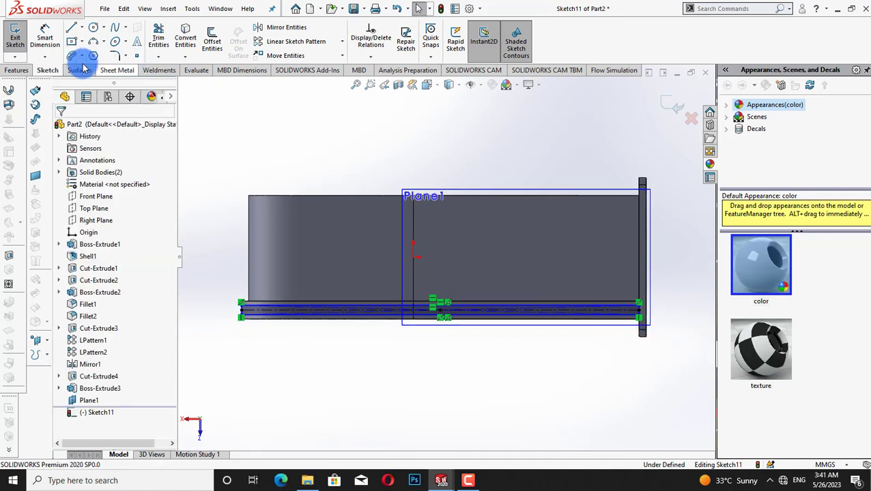
- Zoom in on the strip's left end and select its endpoint
left_click(56, 40)
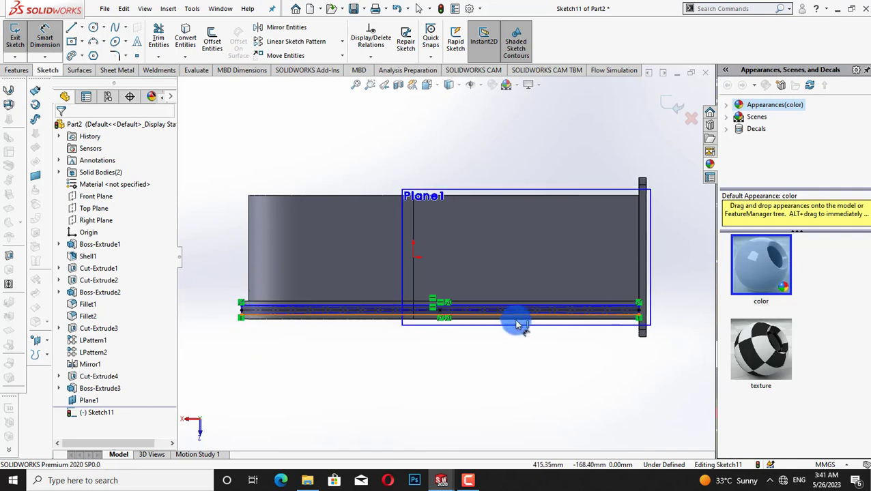
right_click(217, 160)
mouse_move(269, 169)
left_click(232, 188)
right_click(233, 178)
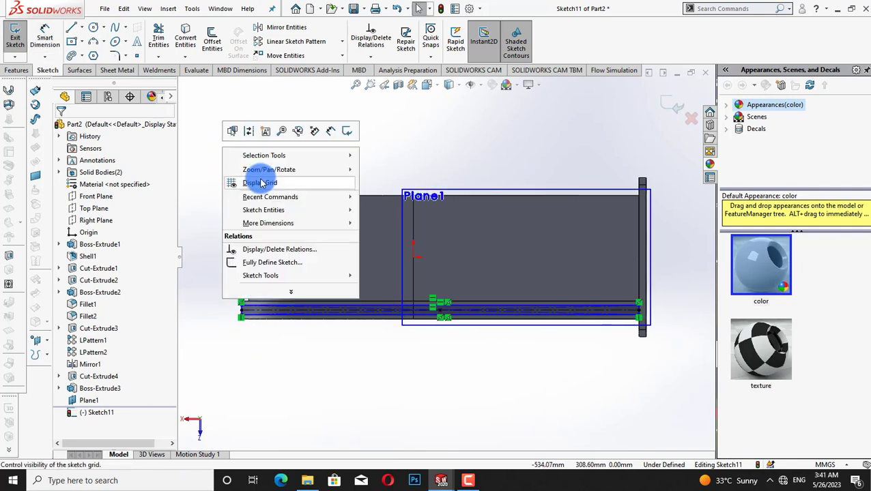
left_click(412, 218)
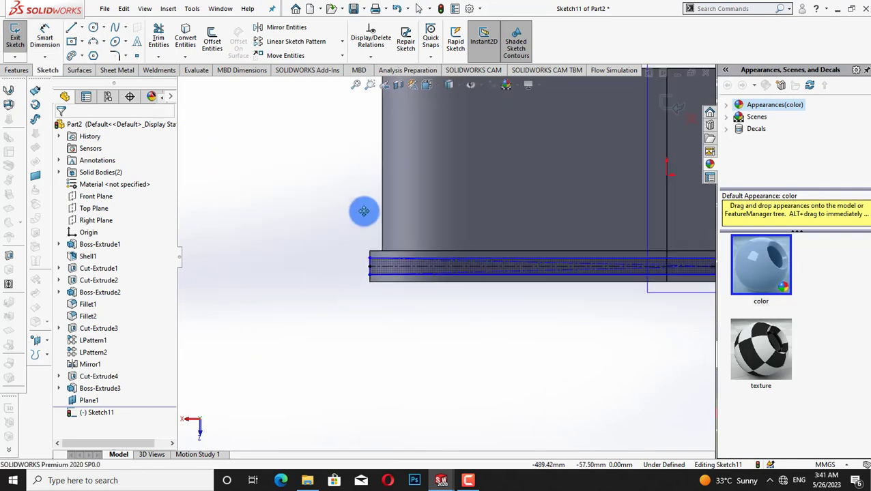
left_click_drag(308, 273, 255, 183)
right_click(254, 171)
left_click(254, 171)
key("Return")
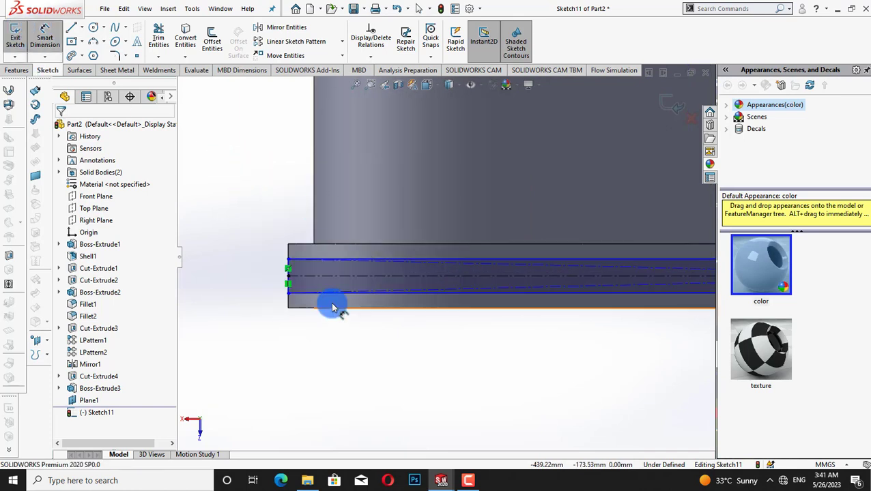
left_click(288, 284)
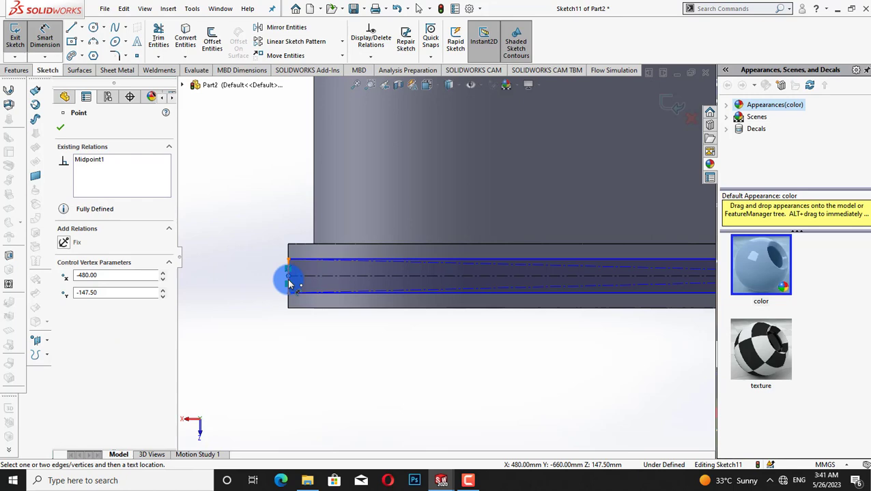
left_click(69, 139)
- Trim the extra lines at the left end and dimension the strip's left edge at 25 mm
left_click(158, 37)
mouse_move(317, 292)
left_mouse_down()
mouse_move(338, 274)
mouse_move(339, 282)
mouse_move(430, 290)
left_mouse_up()
left_click(45, 38)
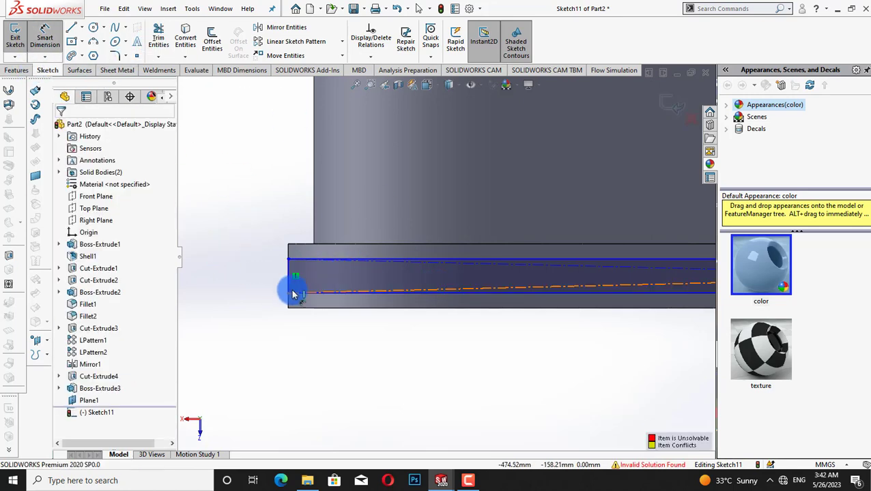
left_click(289, 287)
left_click(241, 287)
type("25")
key("Return")
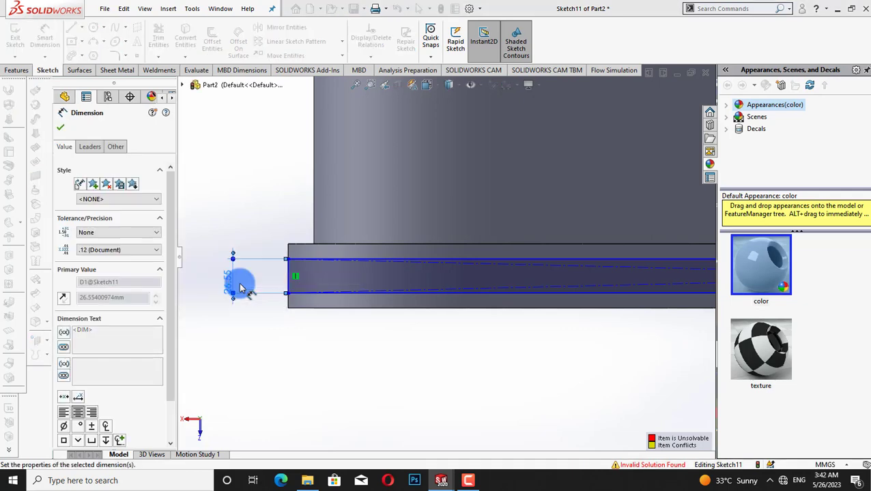
left_click(60, 129)
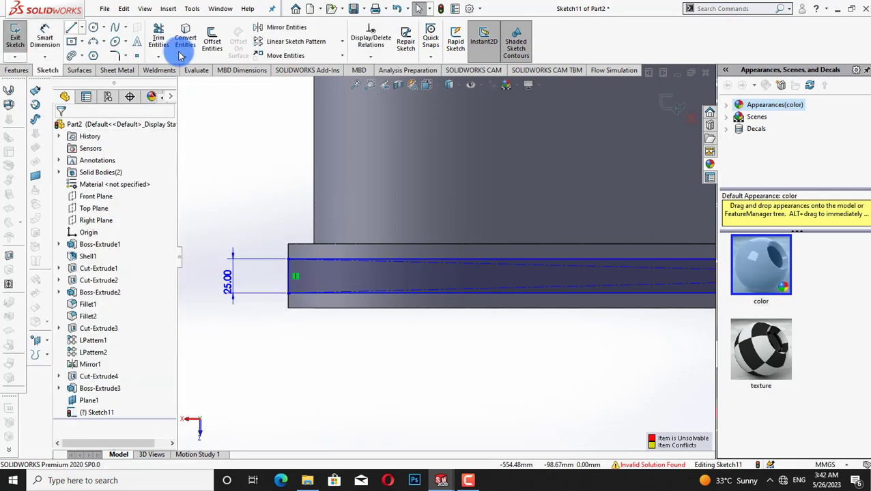
left_click(17, 69)
- Cancel the boss extrusion and pan the base's lower edge into view
left_click(19, 37)
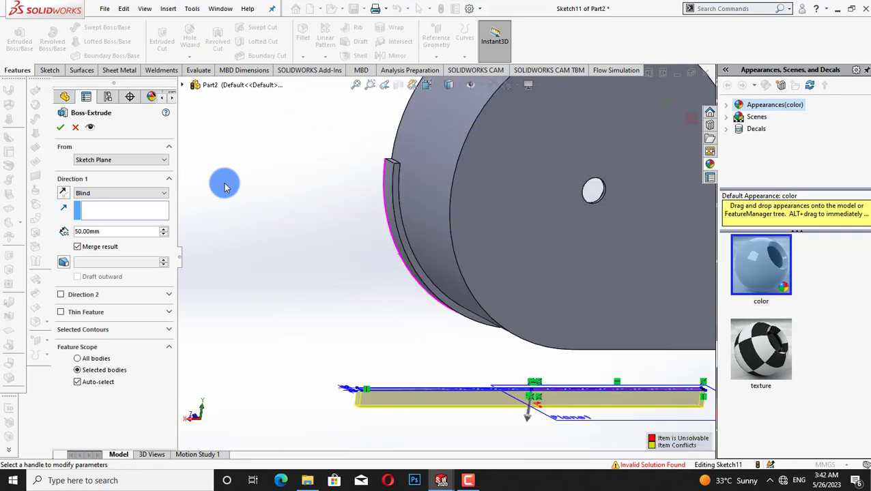
left_click(75, 127)
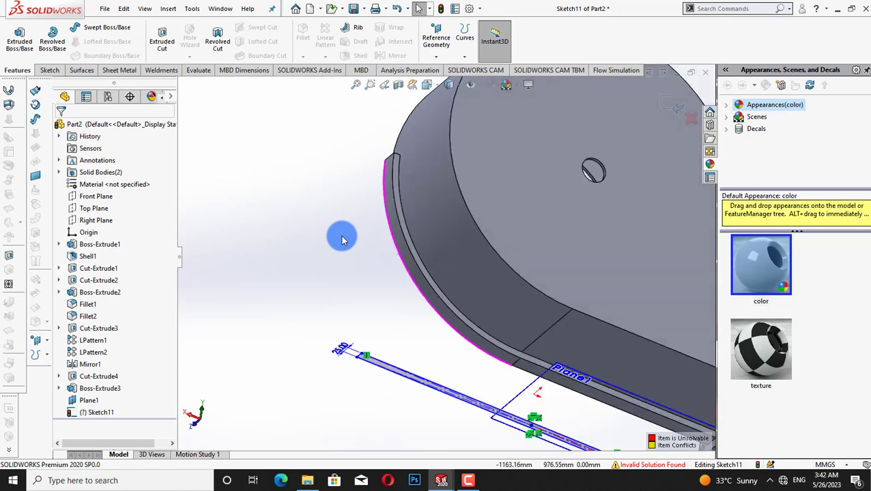
right_click(269, 147)
mouse_move(318, 170)
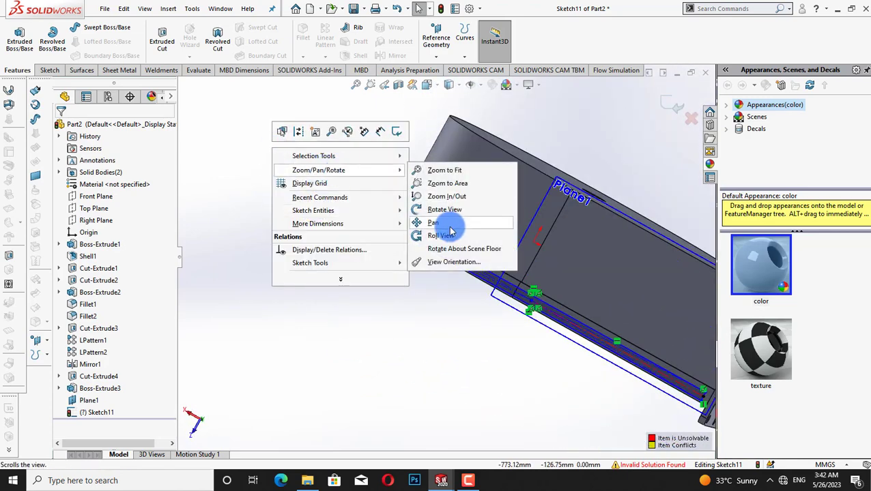
left_click(443, 223)
left_click_drag(353, 324, 397, 211)
scroll(437, 242, "down", 1)
right_click(280, 356)
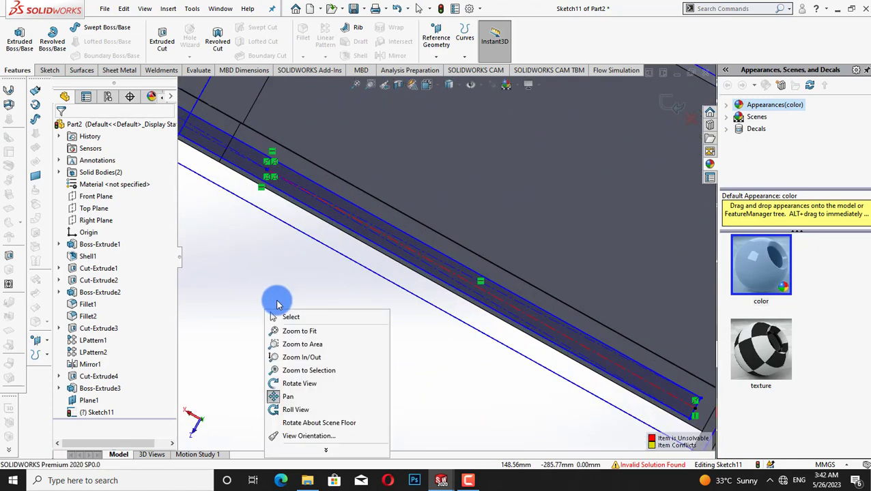
left_click(293, 319)
- Power-trim the conflicting extra line from the strip sketch, then zoom back out
left_click(48, 72)
left_click(159, 38)
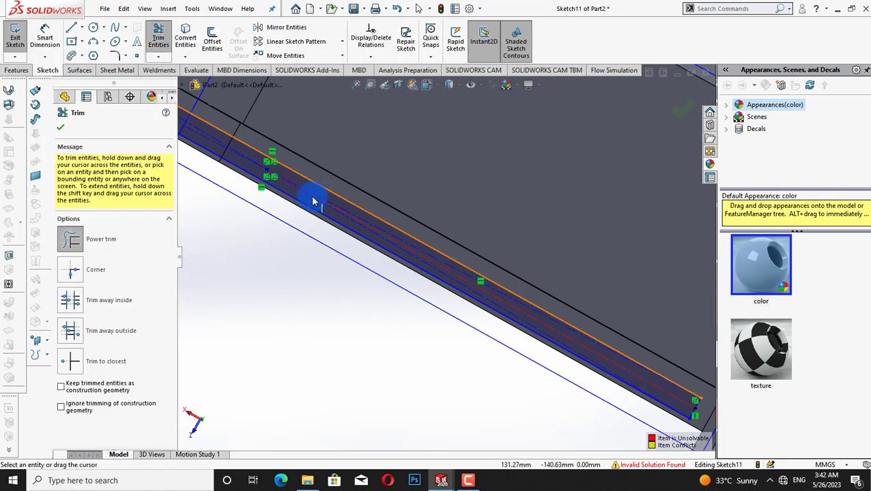
left_click_drag(327, 204, 279, 178)
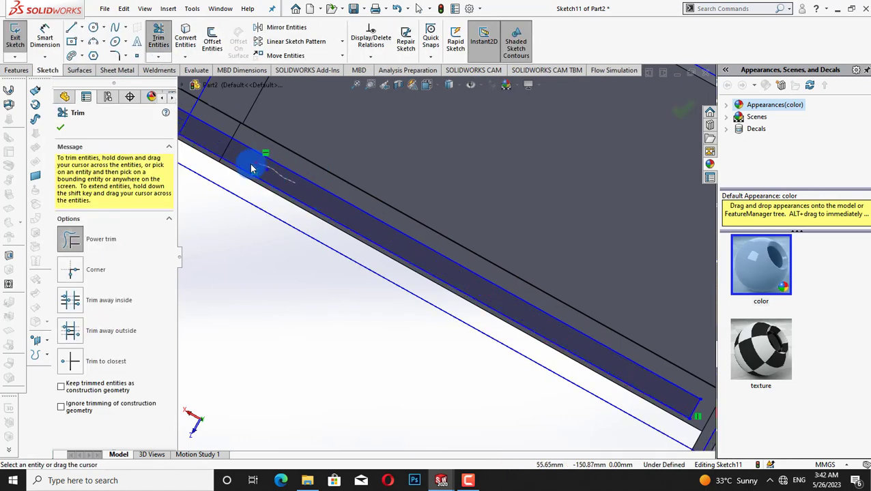
scroll(350, 272, "up", 1)
scroll(339, 276, "up", 1)
scroll(340, 276, "up", 4)
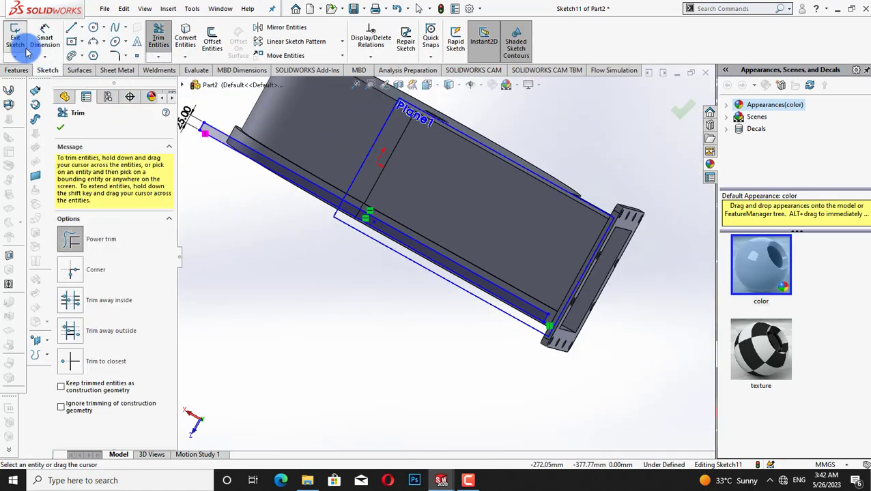
left_click(28, 52)
- Extrude the Sketch11 strip Up To Next with Merge result off, creating Boss-Extrude4
left_click(19, 38)
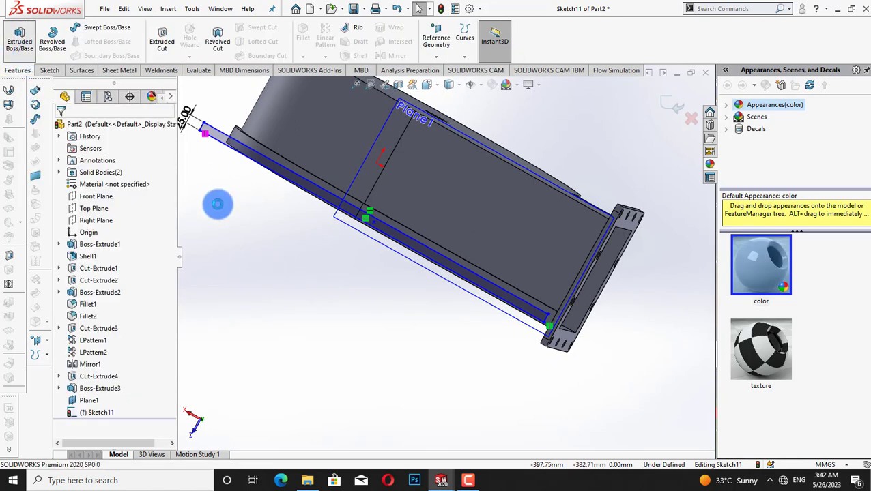
left_click(126, 193)
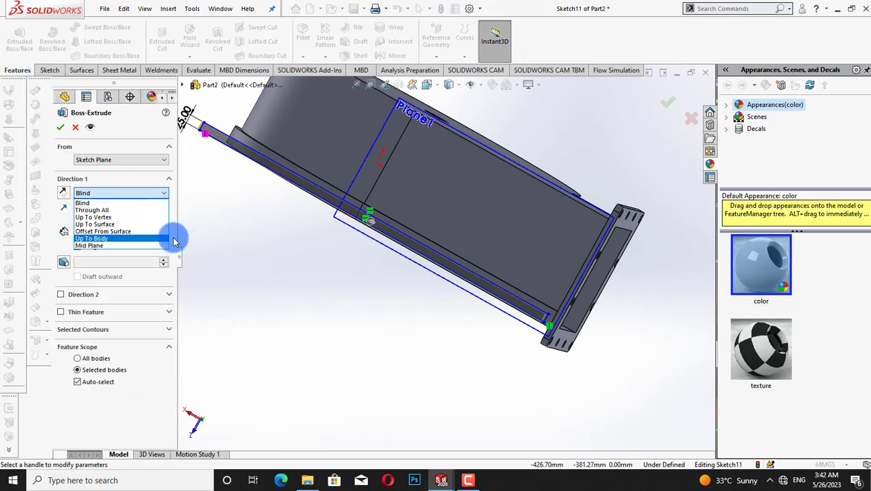
left_click(216, 248)
middle_click_drag(217, 249, 220, 193)
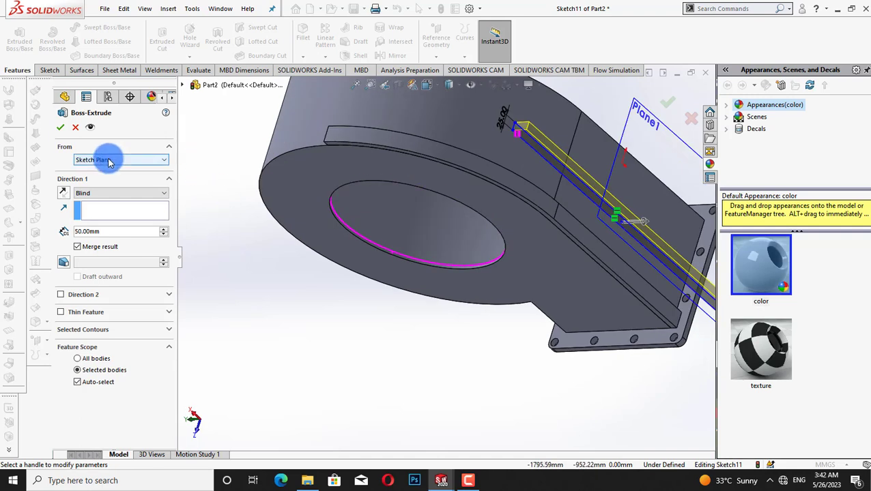
left_click(102, 194)
left_click(92, 217)
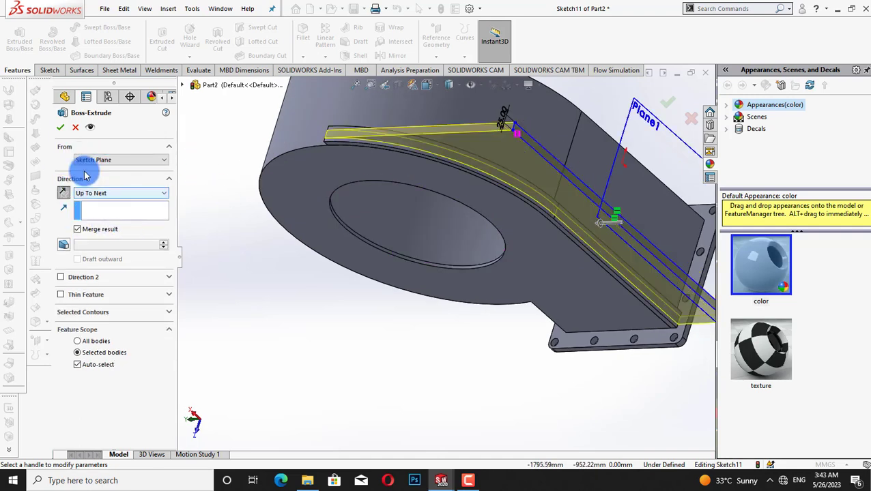
left_click(76, 231)
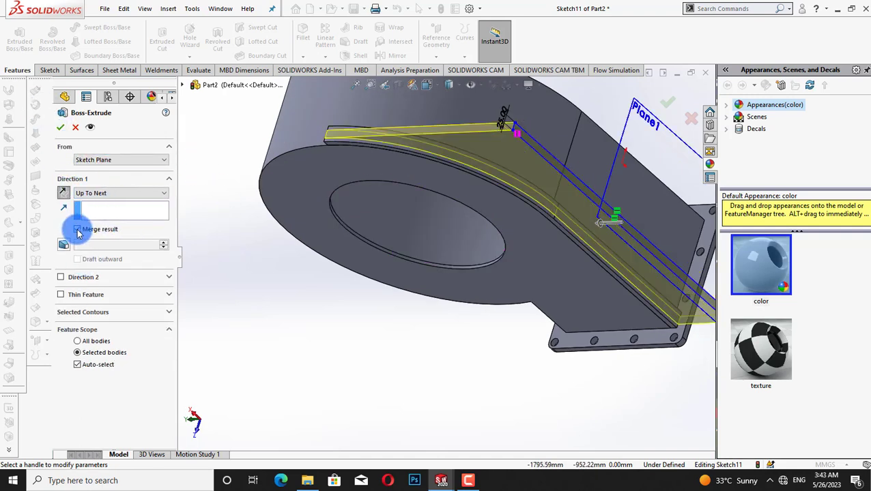
left_click(60, 127)
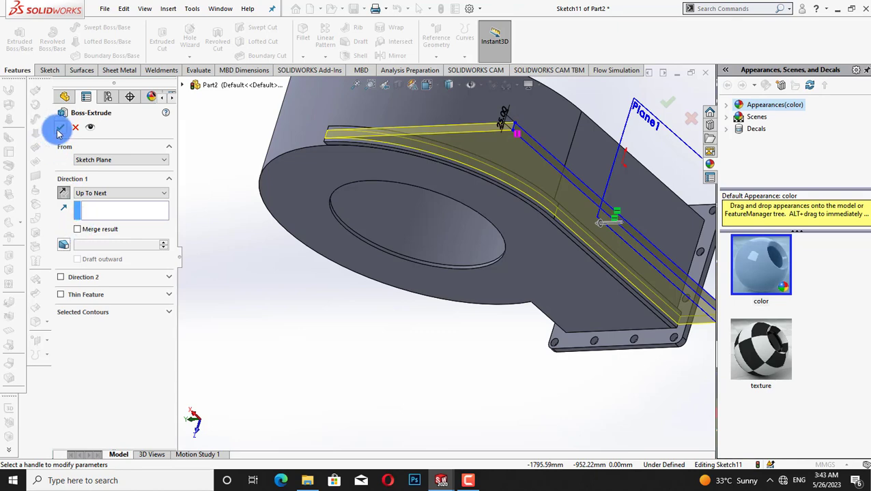
middle_click_drag(229, 251, 197, 207)
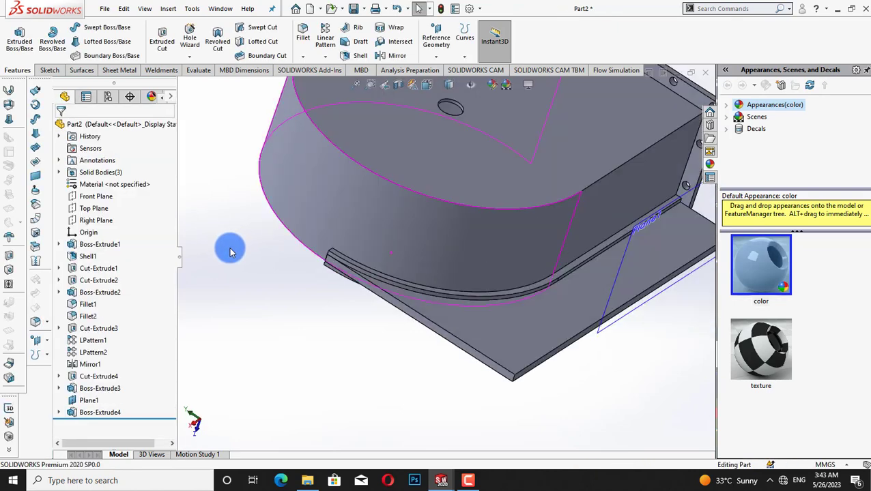
- Switch from the isometric view to the Front view and zoom toward the casing base
key("ctrl+7")
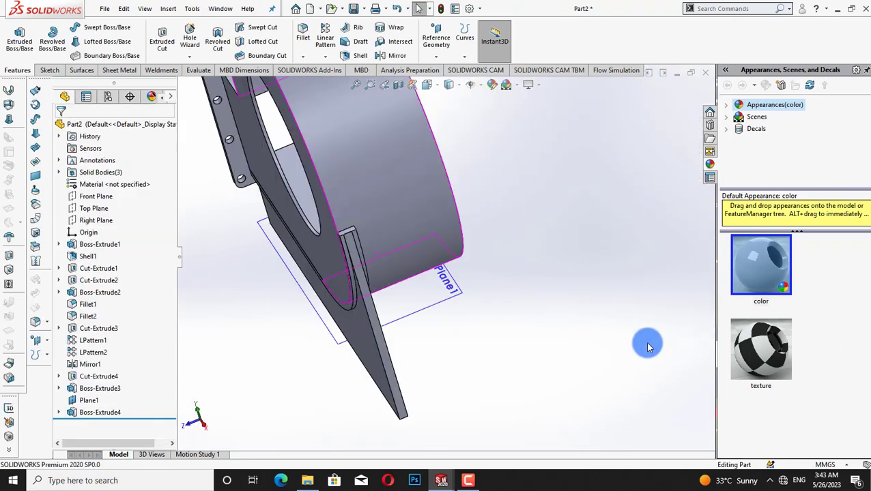
right_click(355, 174)
key("Escape")
key("ctrl+1")
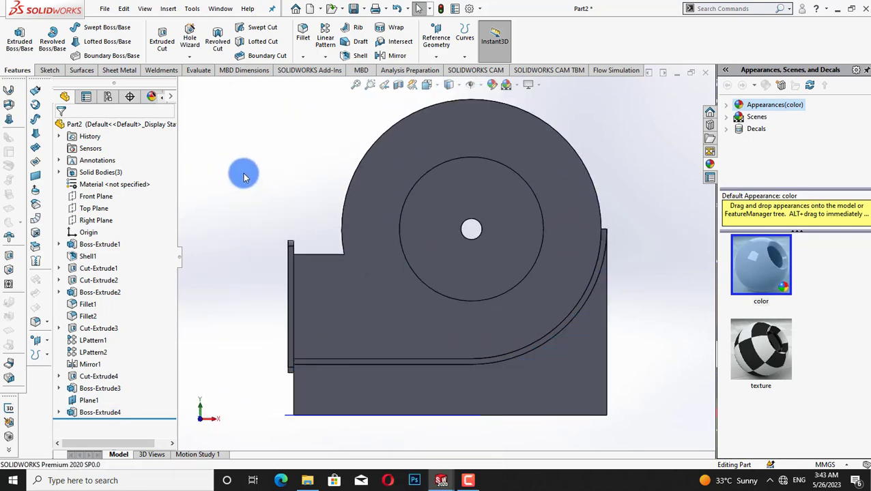
scroll(410, 297, "down", 2)
mouse_move(431, 301)
middle_mouse_down("ctrl")
mouse_move(515, 261)
mouse_move(272, 331)
middle_mouse_up("ctrl")
- Pan the front view to frame the base's bottom edge
right_click(273, 172)
left_click(305, 172)
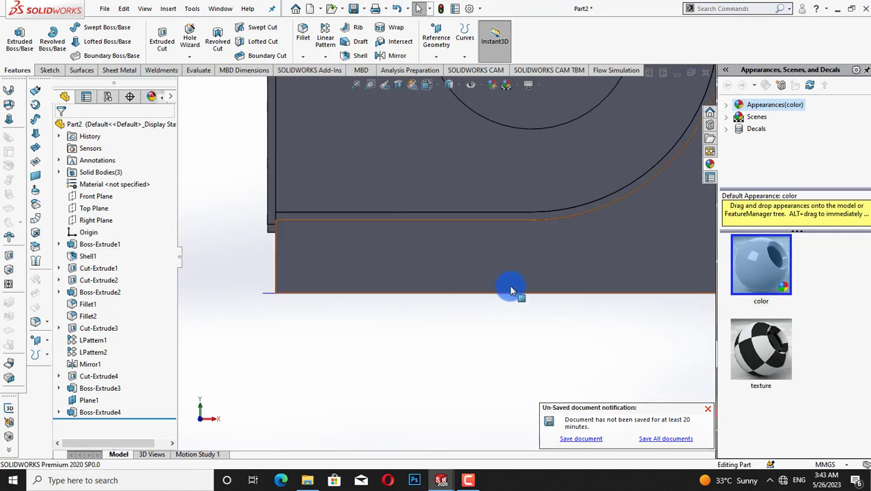
right_click(230, 217)
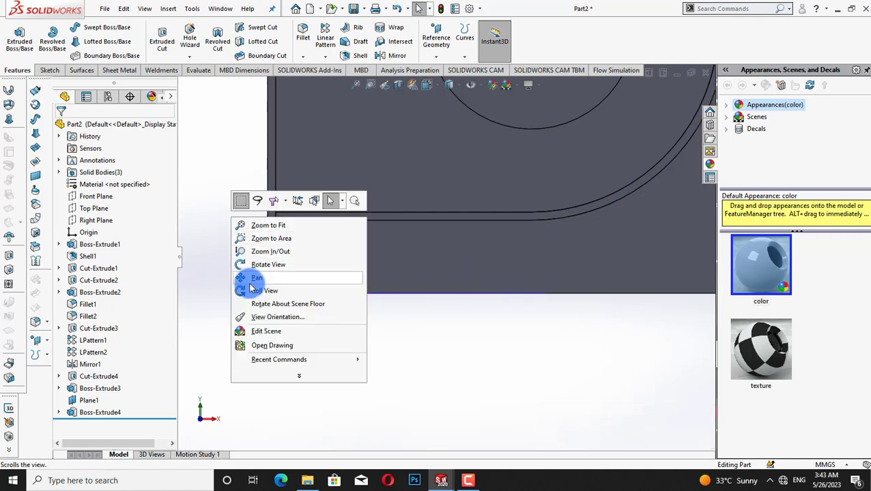
left_click(256, 277)
left_click_drag(490, 379, 543, 378)
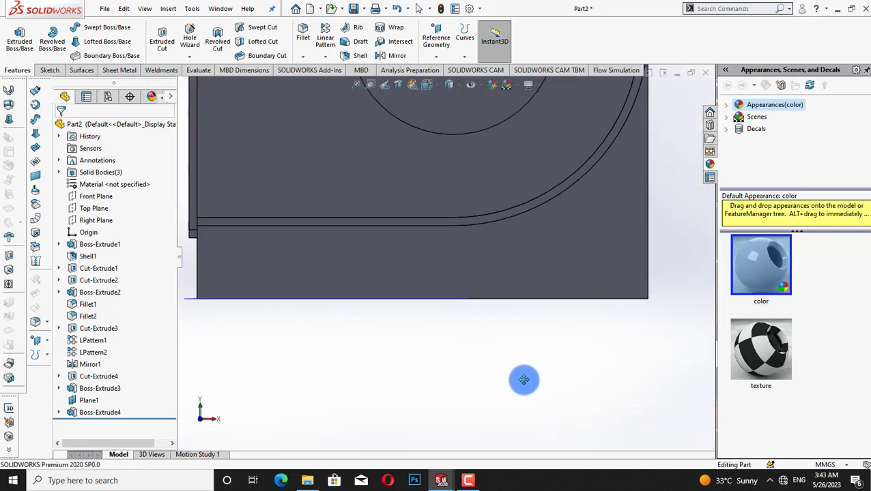
right_click(196, 241)
left_click(205, 248)
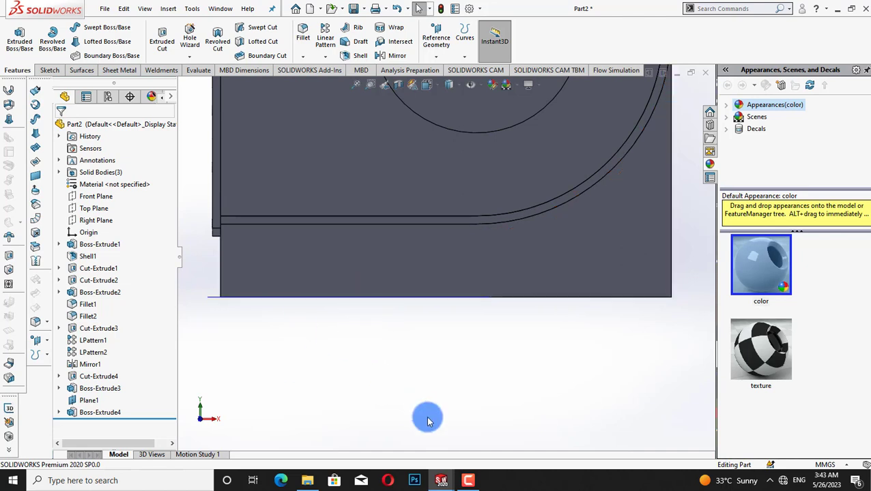
right_click(352, 273)
- Start a sketch on the base's front face and choose the Center Rectangle tool
left_click(383, 180)
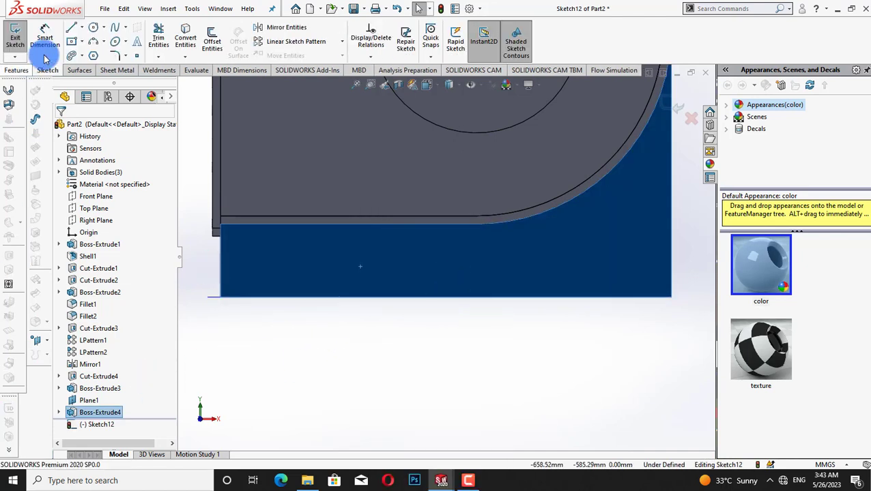
left_click(71, 27)
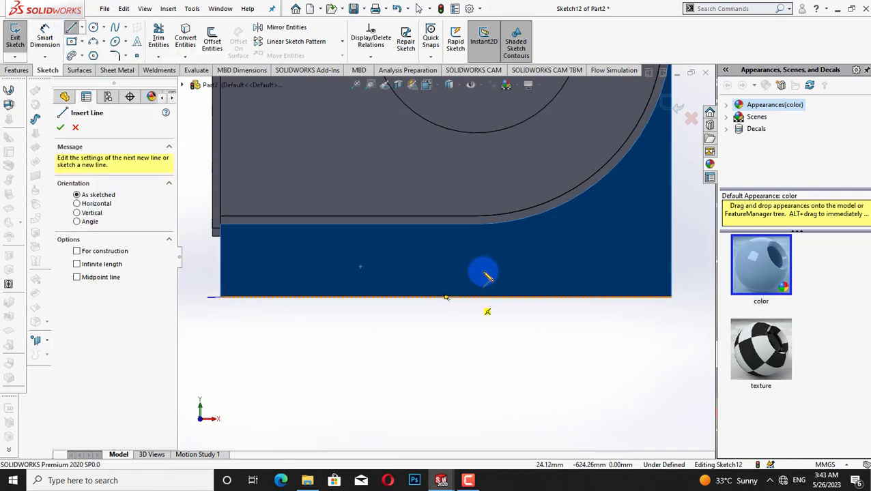
left_click(81, 42)
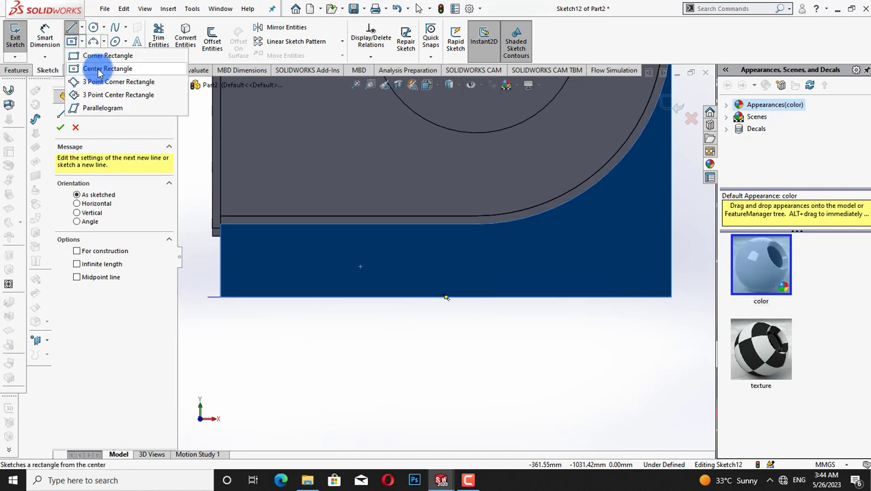
left_click(94, 69)
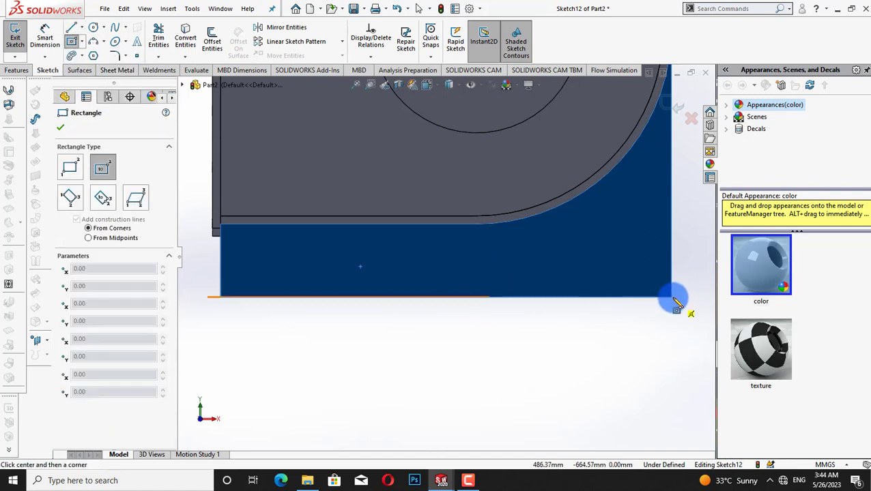
- Draw a centre rectangle centred on the base's bottom edge, extending below the base
left_click(446, 297)
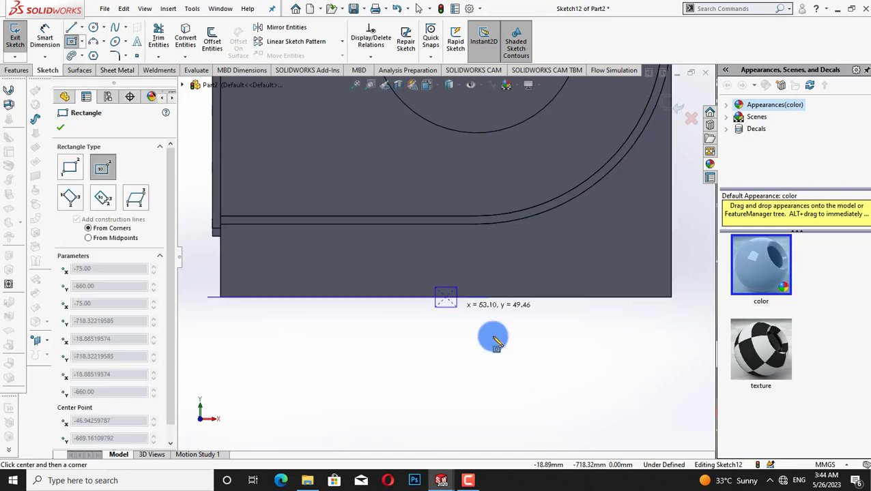
left_click(618, 344)
right_click(382, 350)
left_click(432, 378)
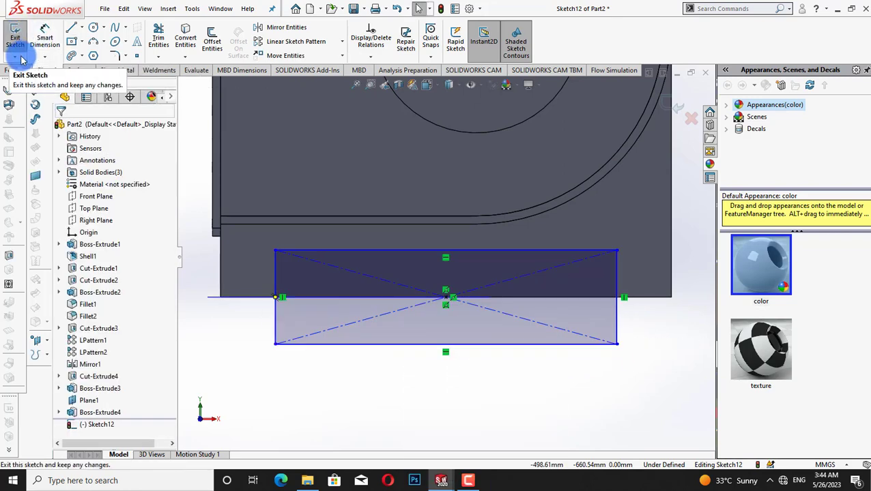
left_click(17, 69)
left_click(162, 37)
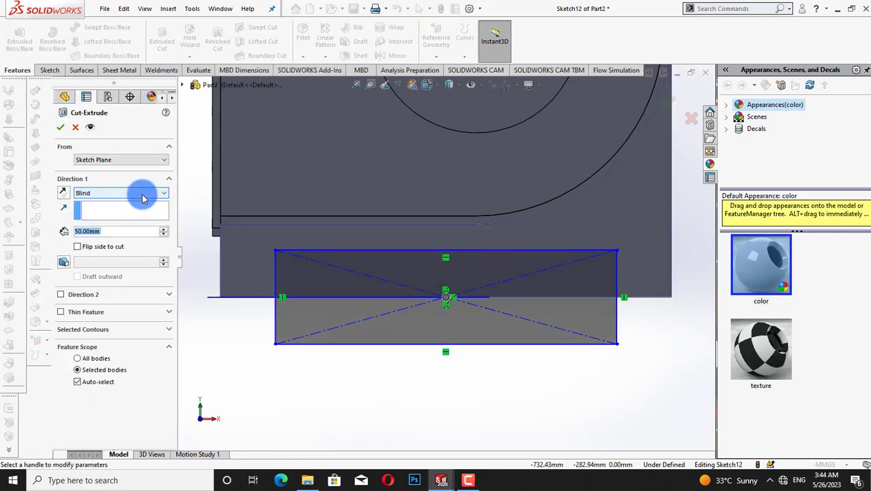
- Set the cut to Through All - Both and confirm it as Cut-Extrude5
left_click(143, 197)
left_click(137, 221)
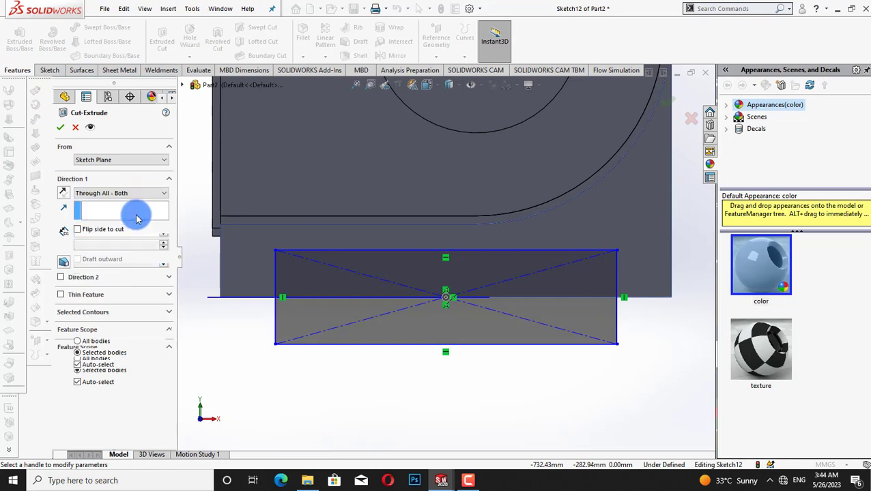
left_click(61, 129)
- Orbit to the rim's top face, view it Normal To, and start a sketch on it
middle_click_drag(432, 357, 654, 272)
right_click(654, 273)
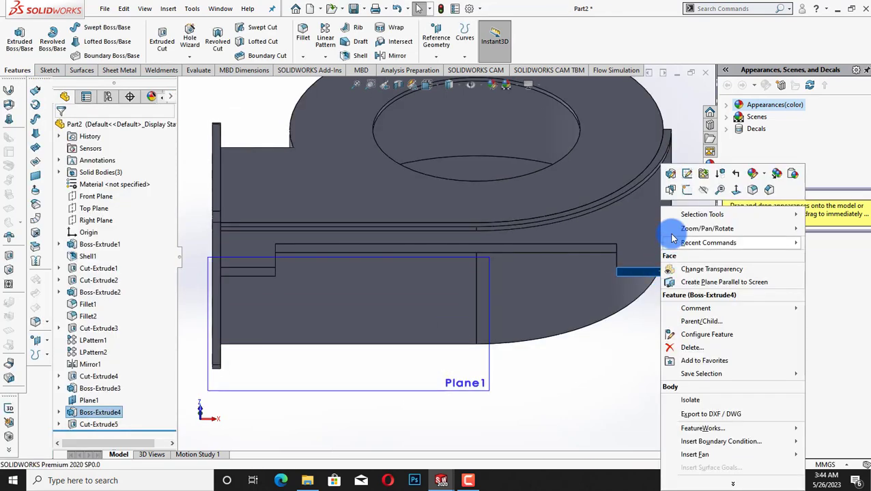
left_click(736, 189)
right_click(636, 204)
left_click(646, 189)
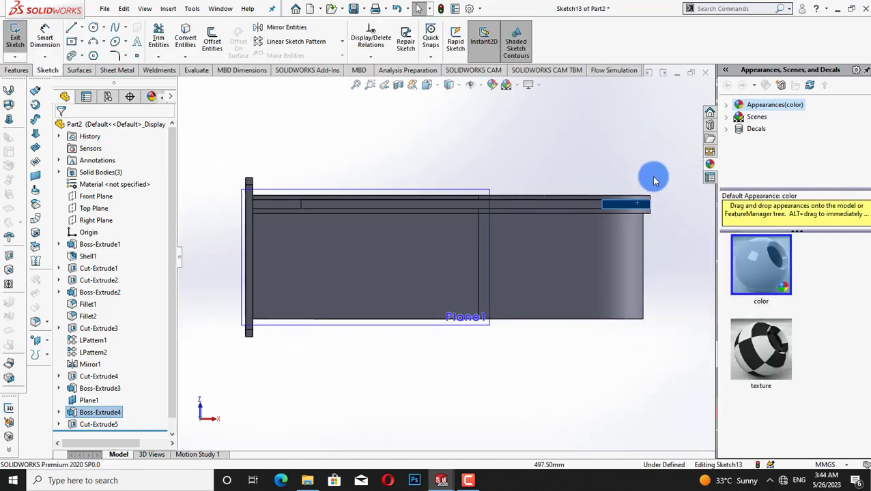
- Pan and zoom the view, then exit the empty sketch on the rim face
right_click(654, 177)
left_click(711, 225)
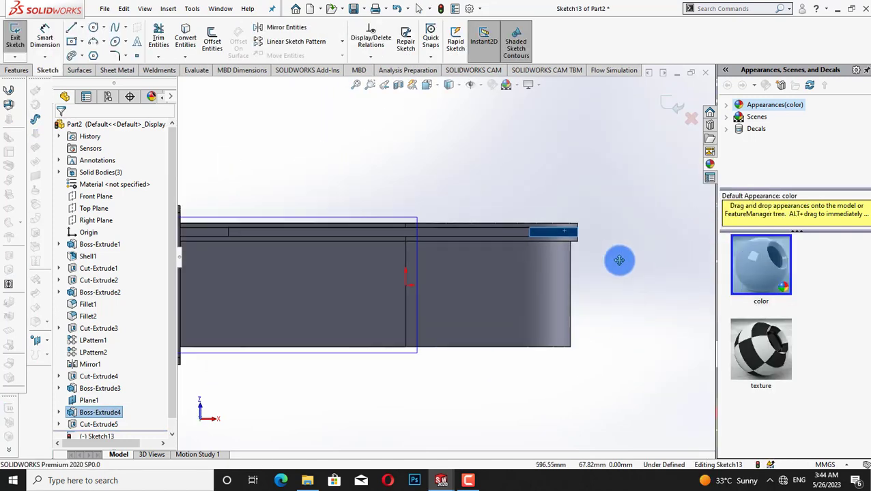
scroll(587, 266, "down", 3)
scroll(340, 208, "down", 3)
right_click(539, 175)
left_click(539, 175)
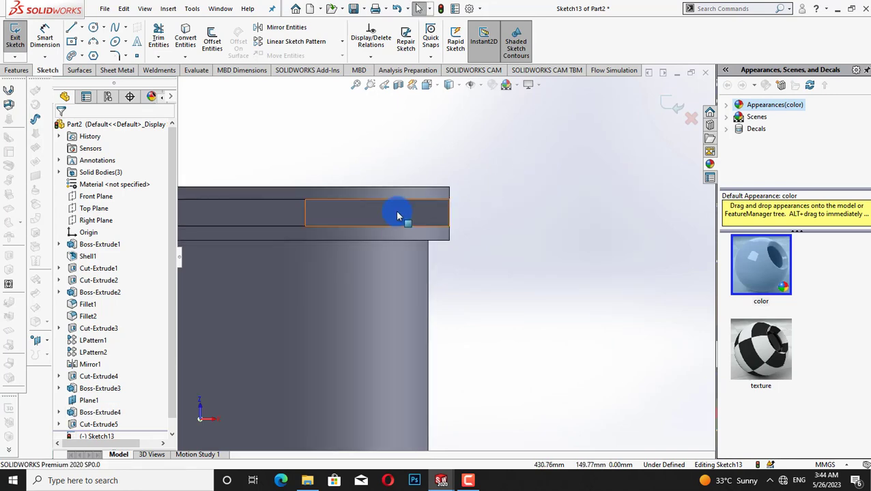
right_click(399, 208)
left_click(674, 102)
right_click(401, 181)
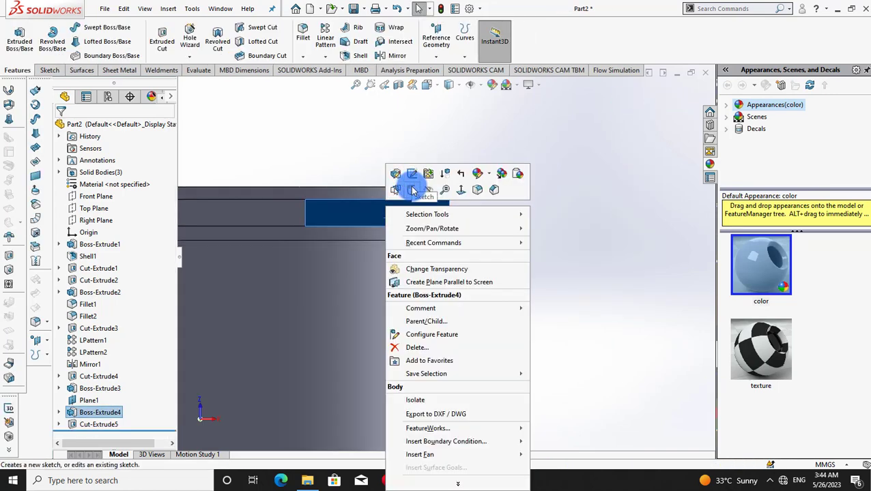
- Sketch a centre rectangle enclosing the rim's end face
left_click(412, 190)
left_click(96, 31)
left_click(82, 41)
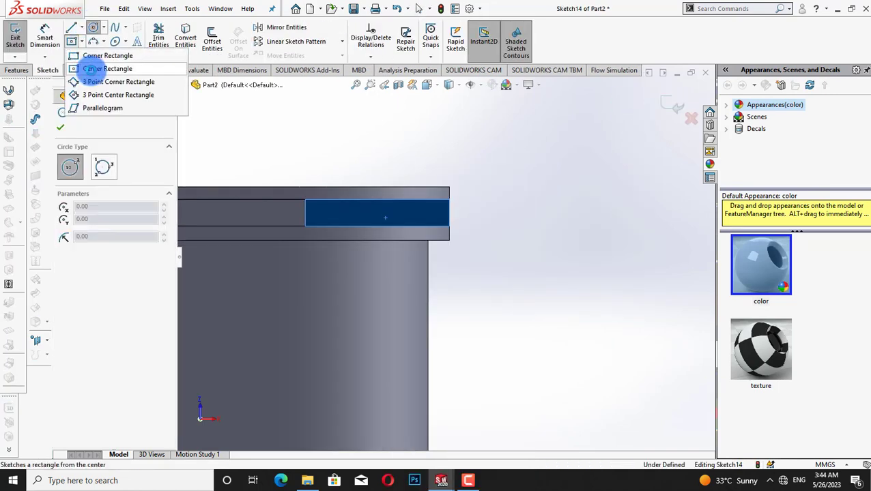
left_click(103, 68)
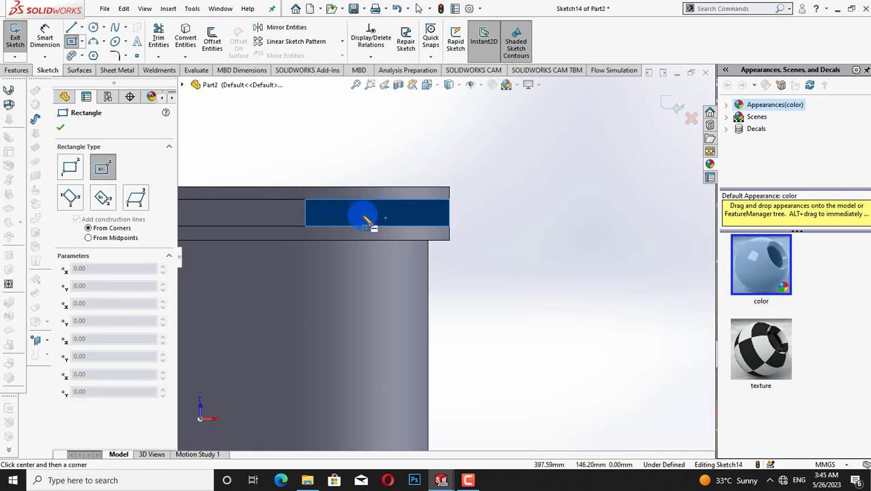
left_click(379, 214)
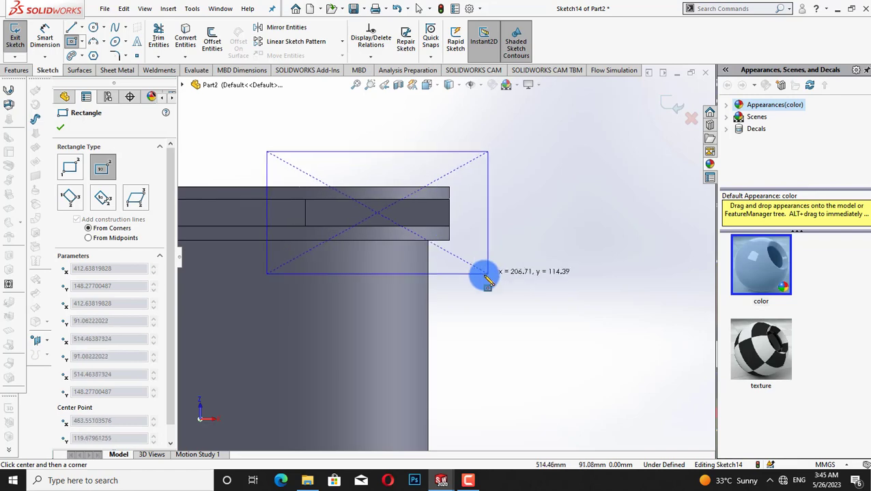
left_click(493, 287)
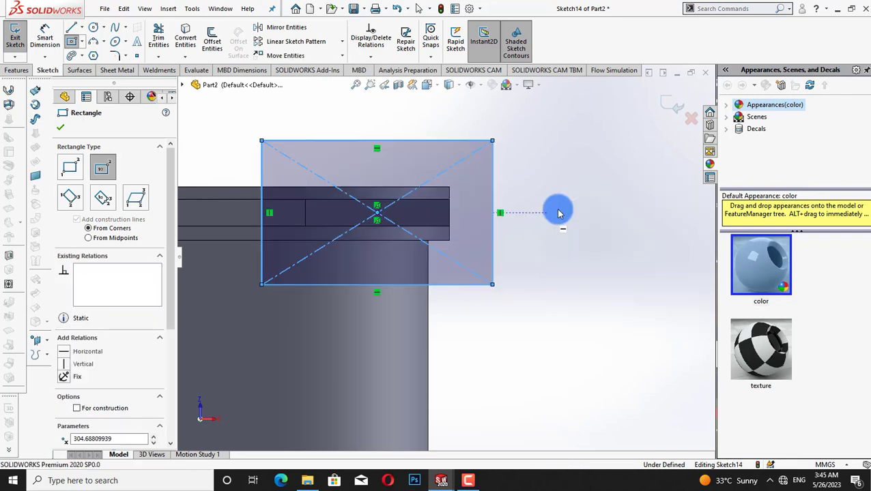
key("Escape")
- Dimension the rectangle 225 mm wide along its top edge and 125 mm tall along its left edge
left_click(345, 143)
left_click(390, 117)
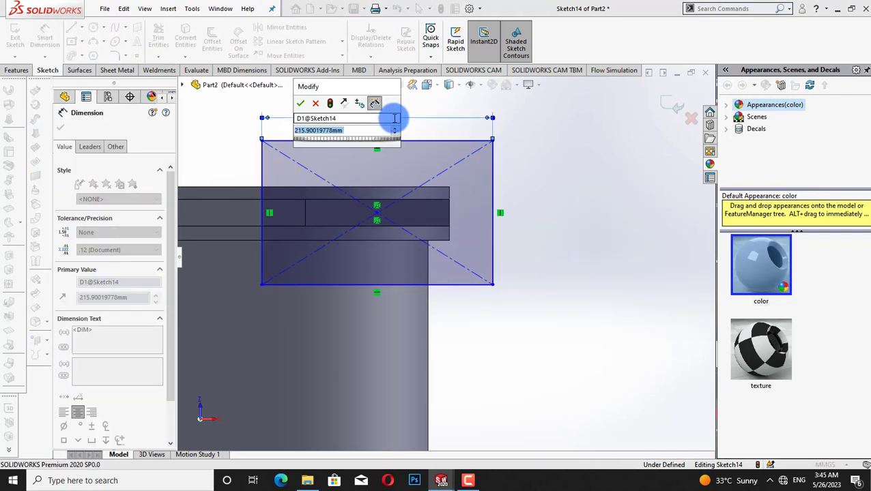
type("225")
key("Return")
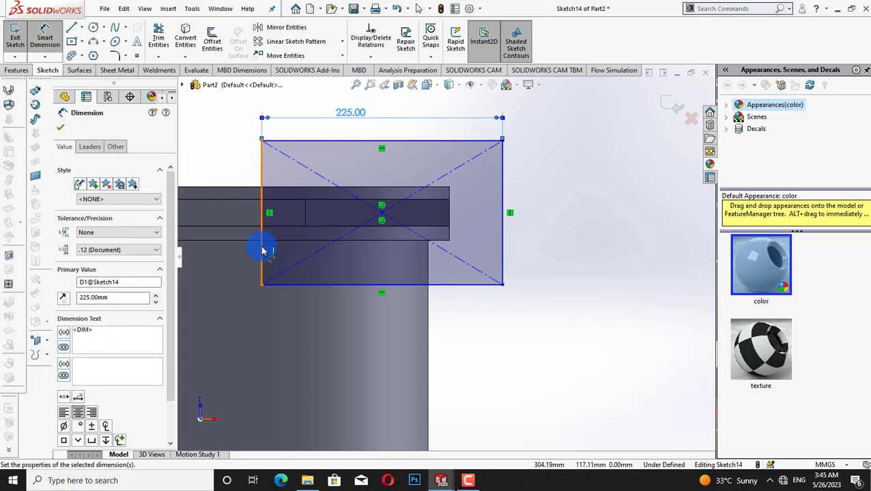
left_click(262, 251)
left_click(240, 249)
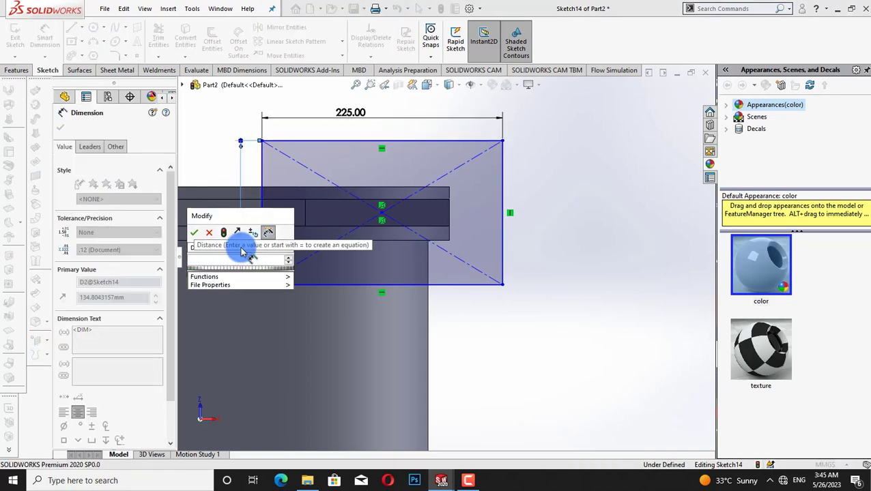
type("125")
key("Return")
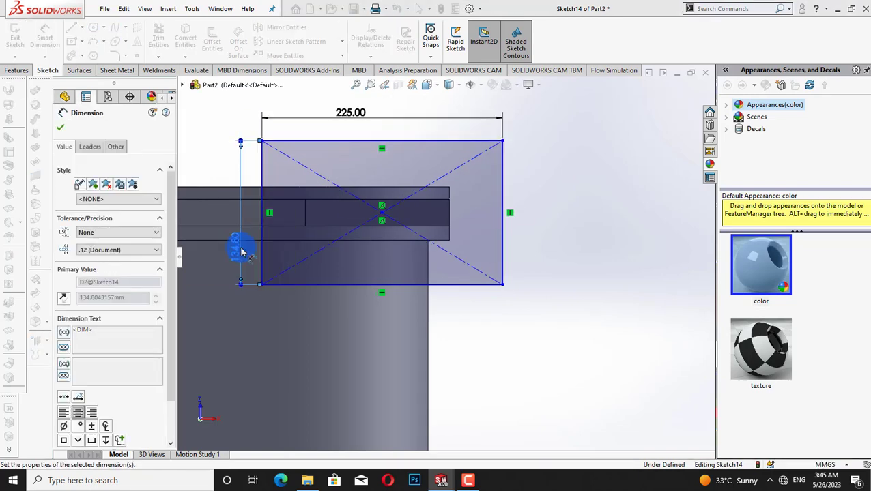
left_click(60, 129)
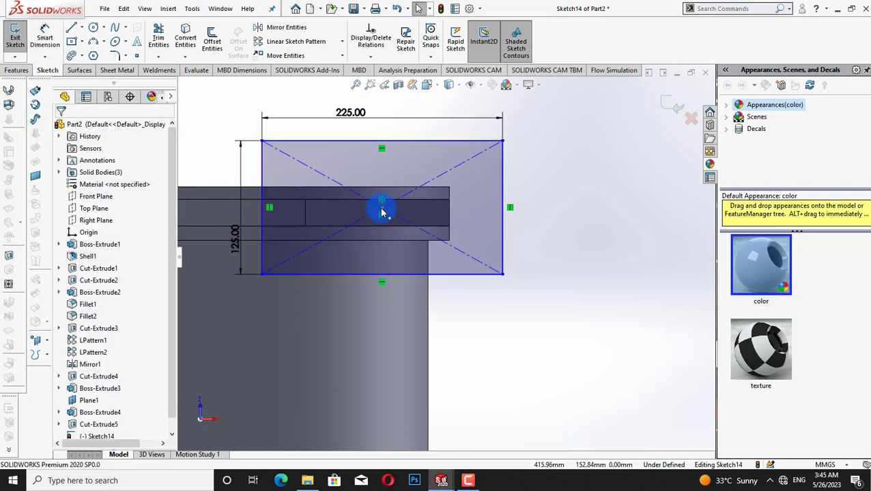
- Drag the rectangle's centre point slightly lower
left_click_drag(383, 210, 380, 219)
left_click(584, 244)
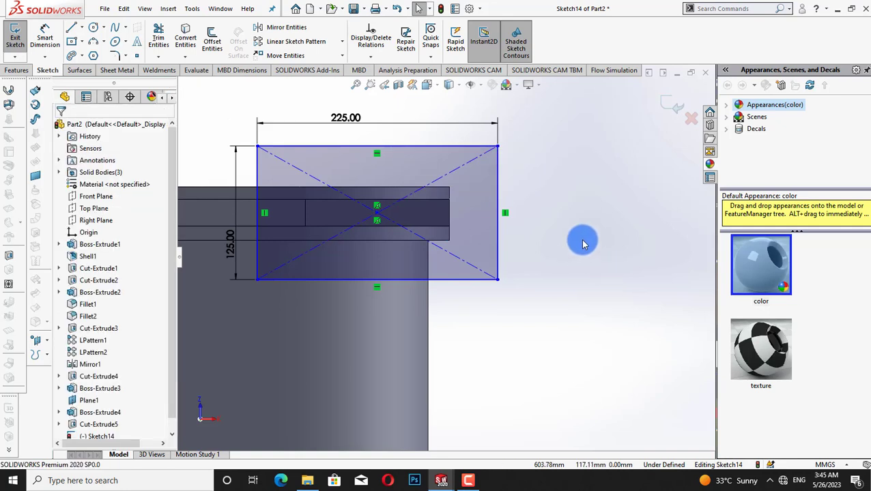
left_click(139, 56)
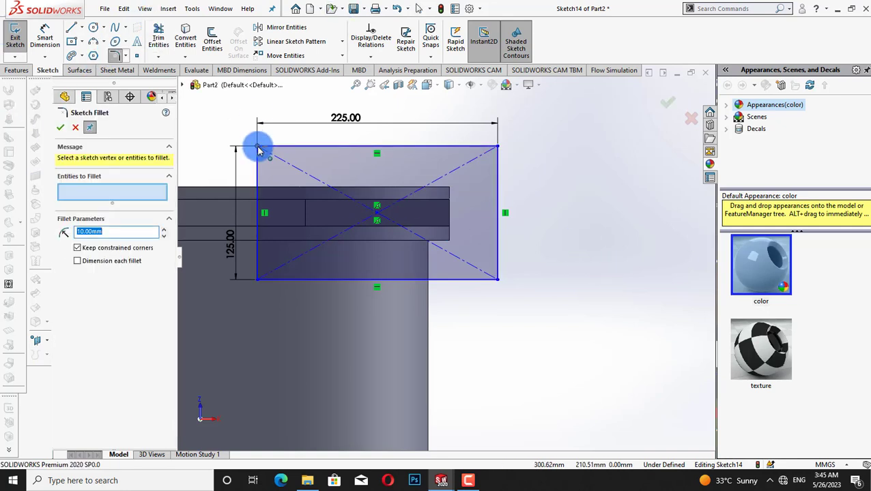
- Fillet all four rectangle corners with a 20 mm sketch fillet
left_click(258, 146)
left_click(495, 146)
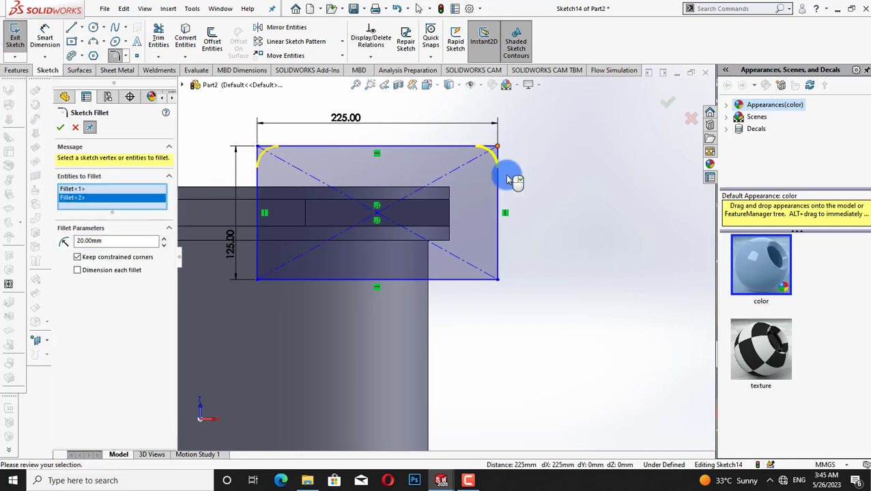
left_click(498, 280)
left_click(257, 280)
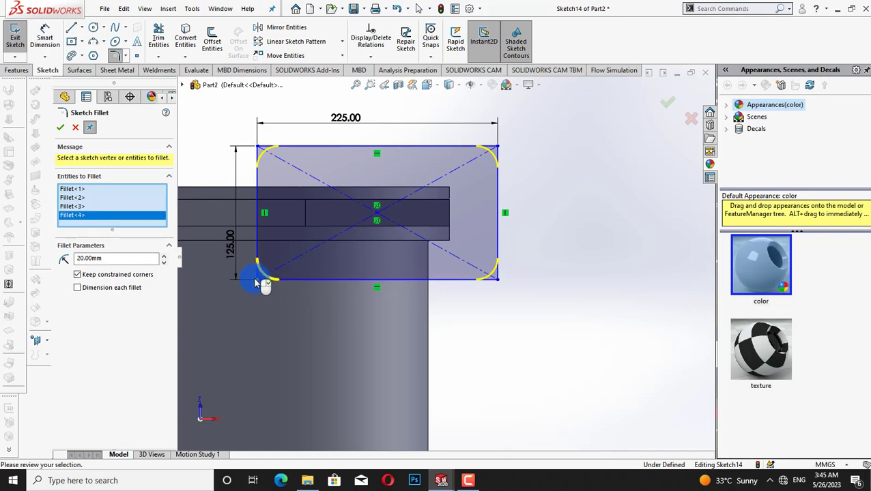
left_click(60, 128)
left_click(159, 38)
left_click_drag(327, 204, 403, 211)
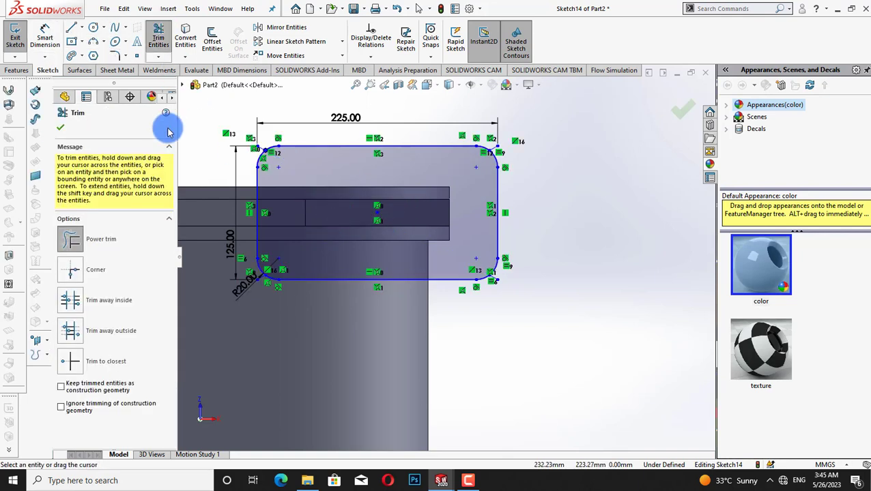
- Draw a bolt-hole circle at each of the four corner fillet centres
left_click(93, 27)
left_click(278, 167)
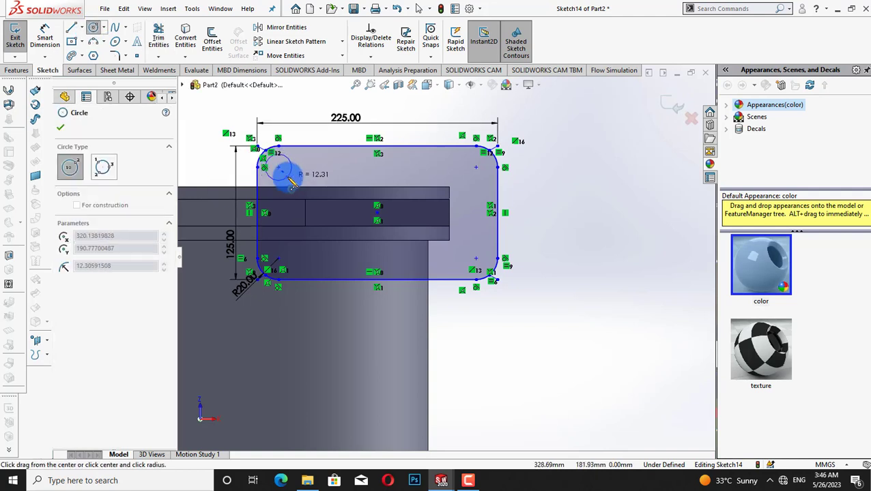
left_click(292, 181)
left_click(475, 168)
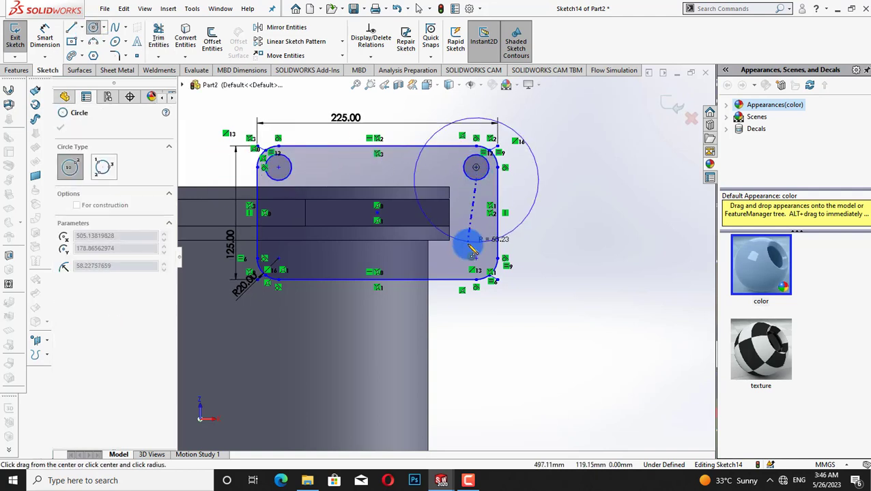
key("Escape")
left_click(92, 28)
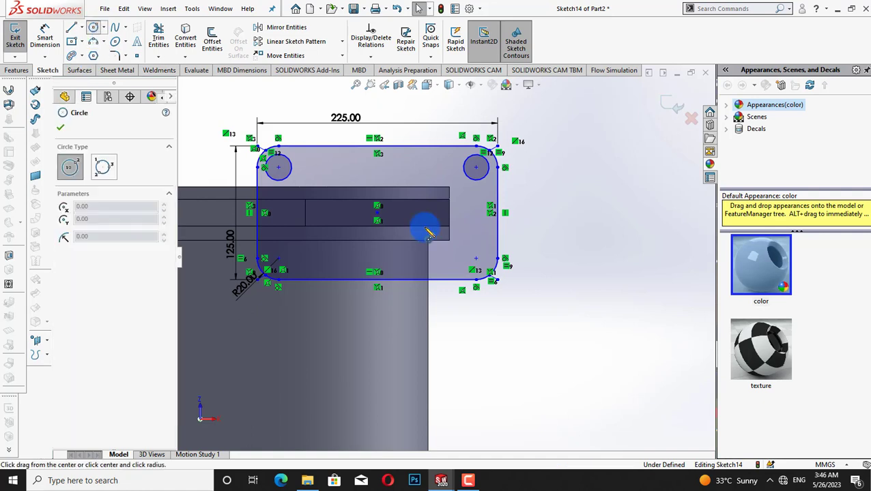
left_click(475, 257)
left_click(485, 270)
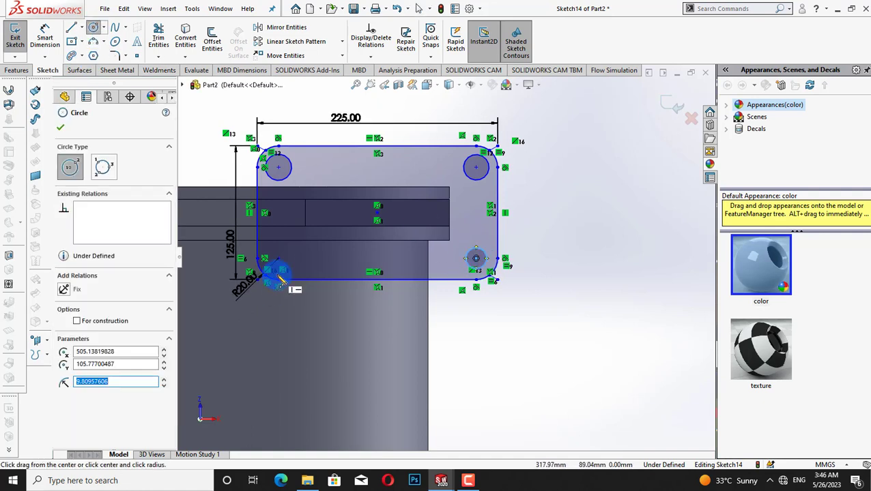
left_click(277, 258)
left_click(288, 261)
right_click(593, 193)
- Dimension the top-left and top-right hole circles to 25 mm diameter
left_click(594, 193)
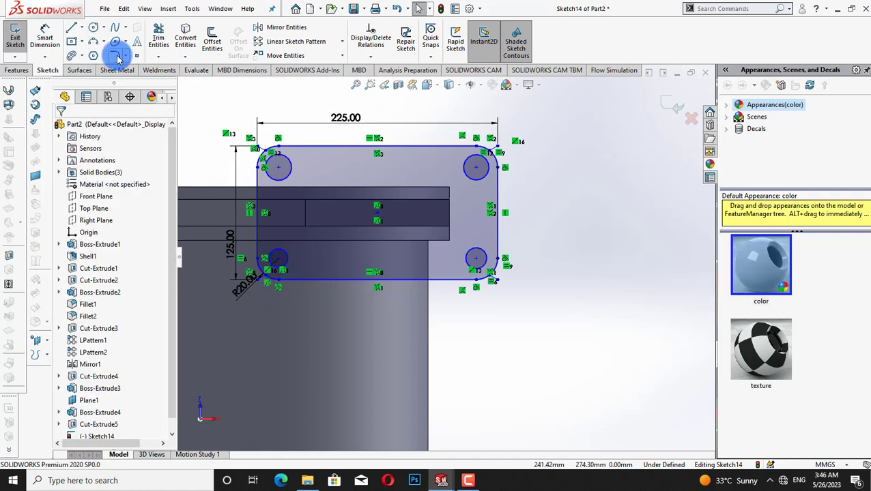
left_click(291, 171)
left_click(346, 172)
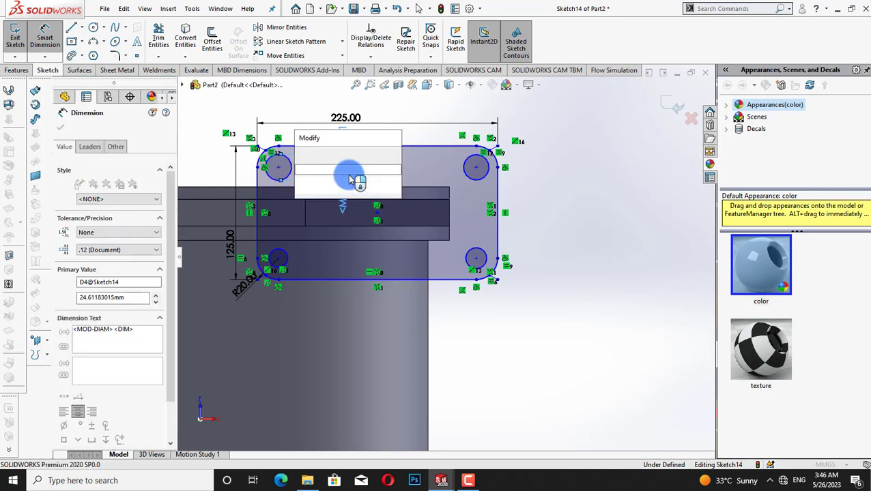
type("25")
key("Return")
left_click(466, 170)
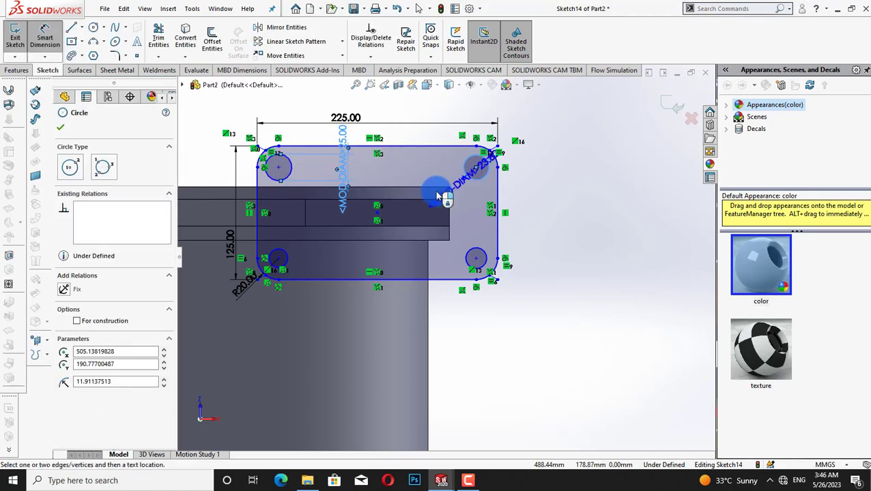
left_click(437, 197)
type("25")
key("Return")
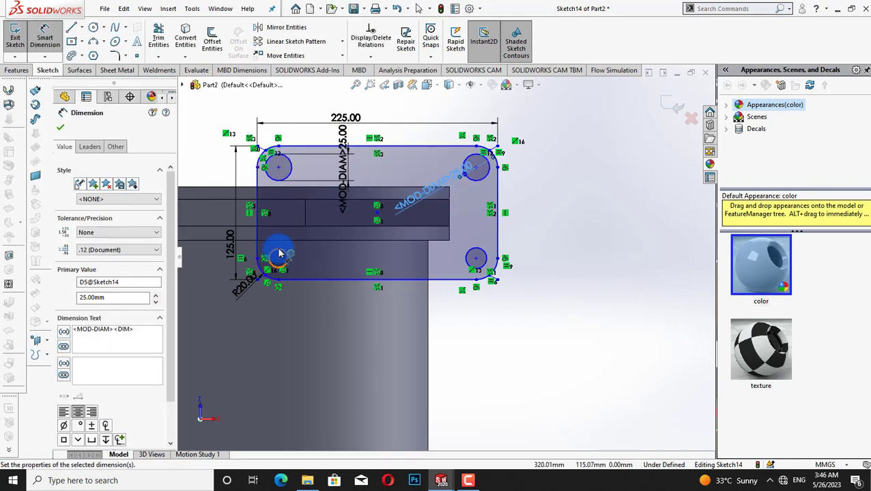
- Set the bottom-left and bottom-right hole circles to 25 mm diameter
left_click(271, 248)
left_click(317, 215)
type("25")
key("Return")
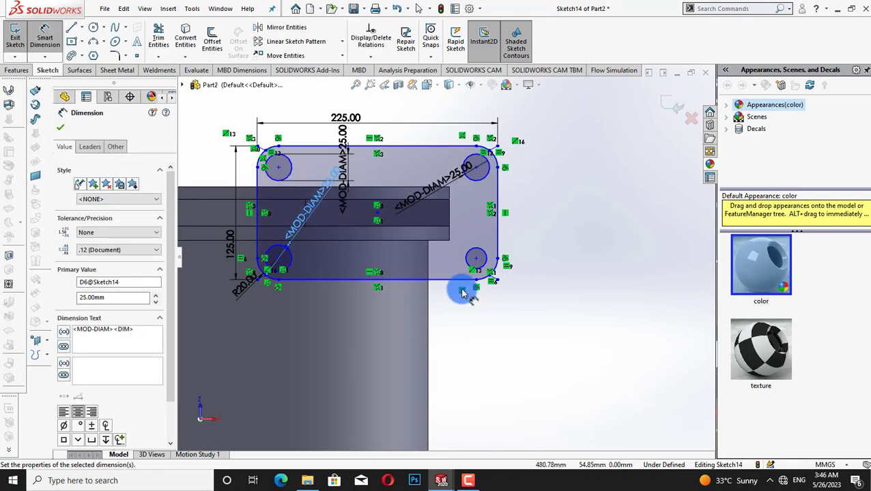
left_click(469, 258)
left_click(432, 218)
type("25")
key("Return")
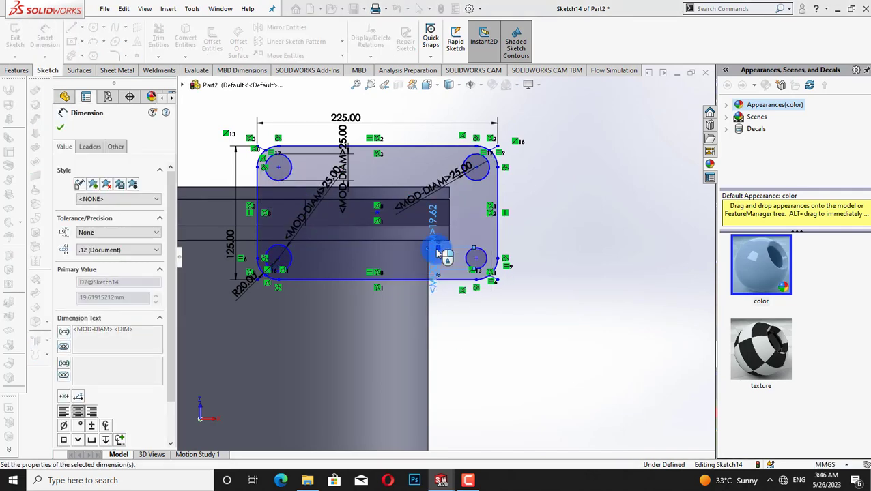
left_click(61, 128)
left_click(15, 71)
left_click(19, 37)
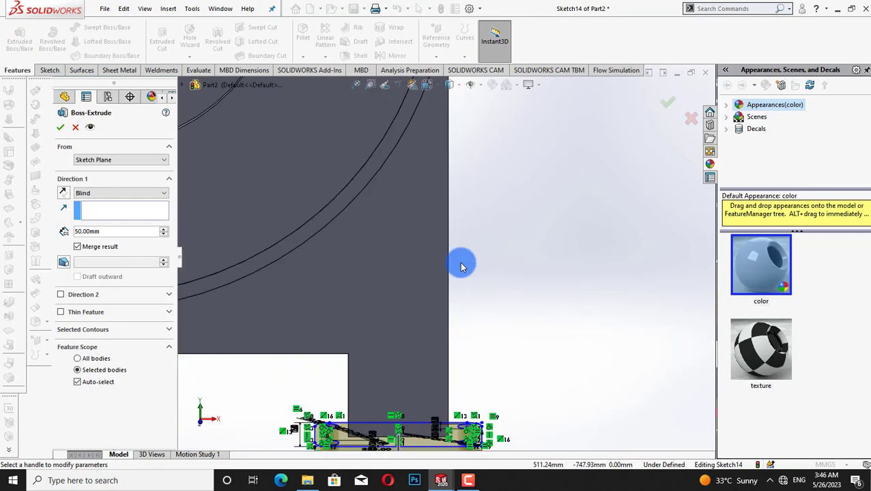
- Lower the pad extrusion depth from 50 to 30 mm and accept Boss-Extrude5
right_click(489, 258)
left_click(631, 254)
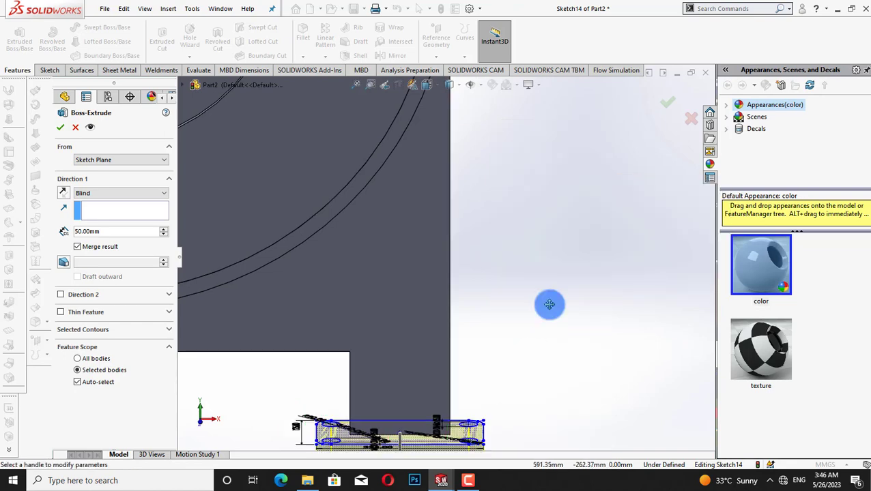
left_click_drag(550, 304, 580, 208)
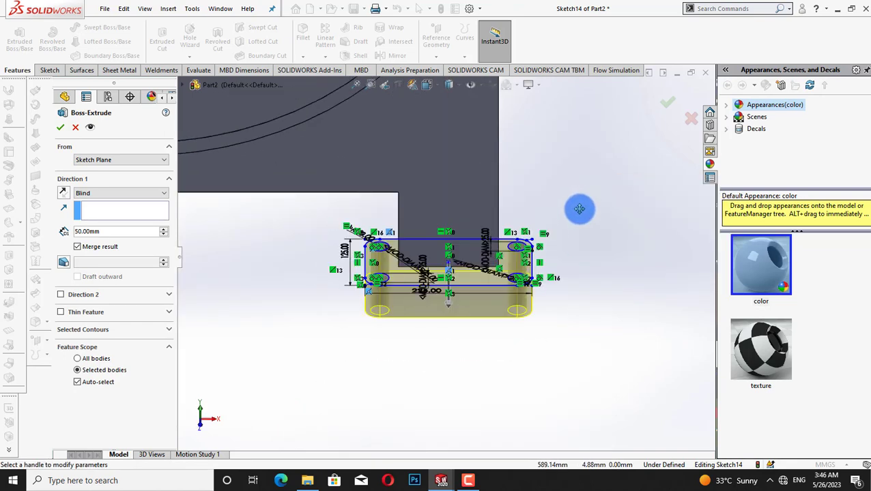
right_click(580, 155)
key("Escape")
left_click(164, 237)
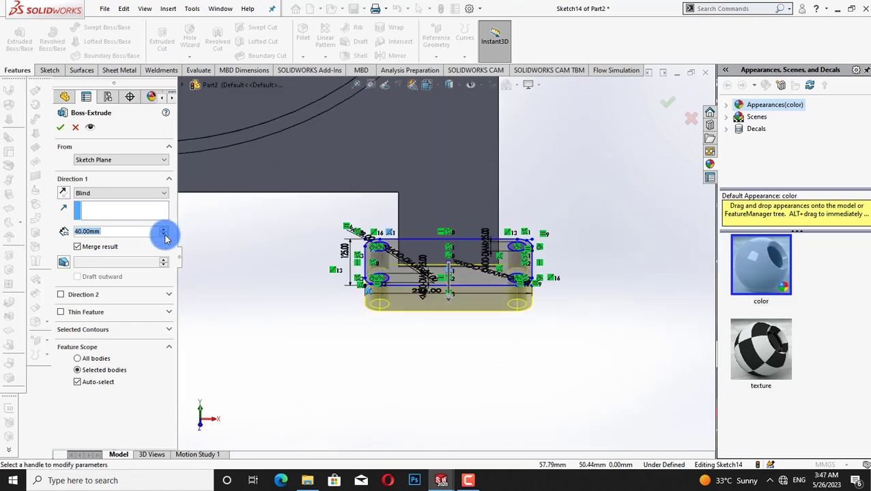
left_click(164, 235)
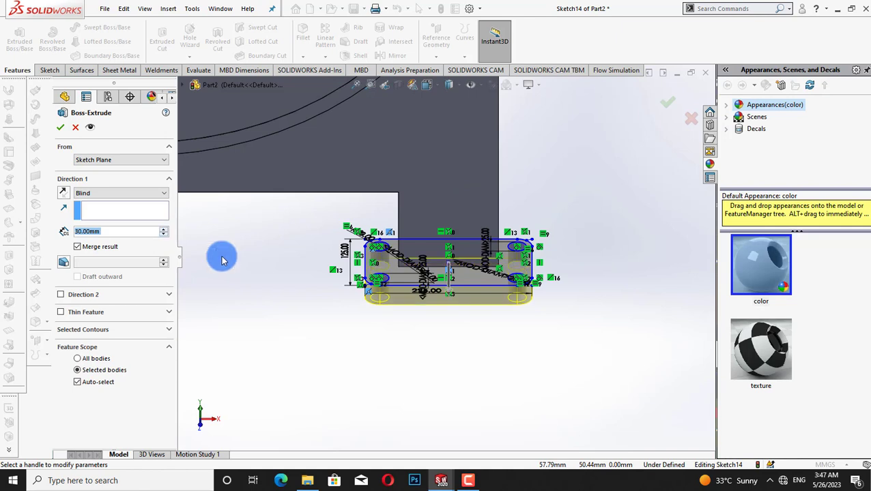
left_click(61, 127)
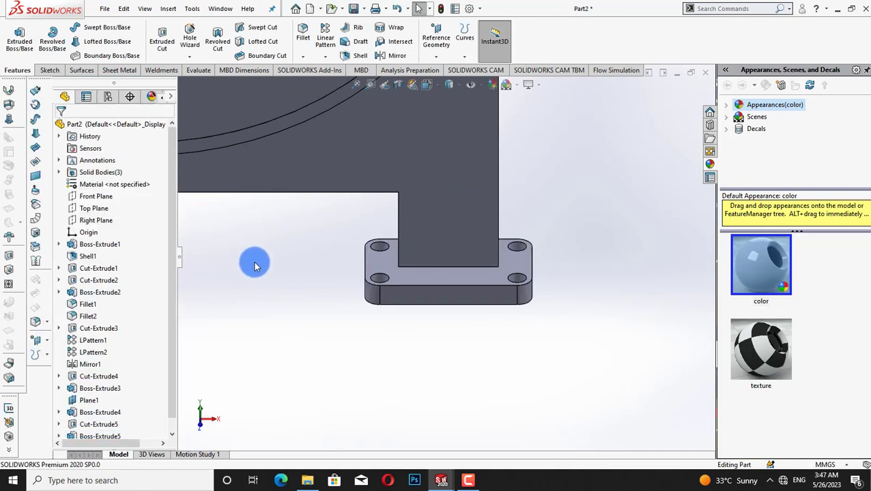
- Start a sketch on the narrow Boss-Extrude4 face and pick the Center Rectangle tool
right_click(276, 183)
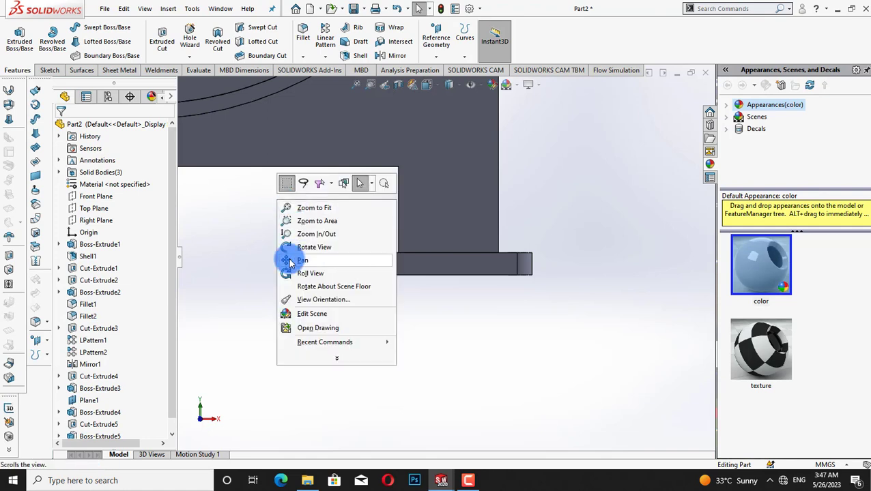
left_click(287, 264)
mouse_move(287, 273)
left_mouse_down()
mouse_move(485, 275)
mouse_move(272, 258)
mouse_move(237, 227)
left_mouse_up()
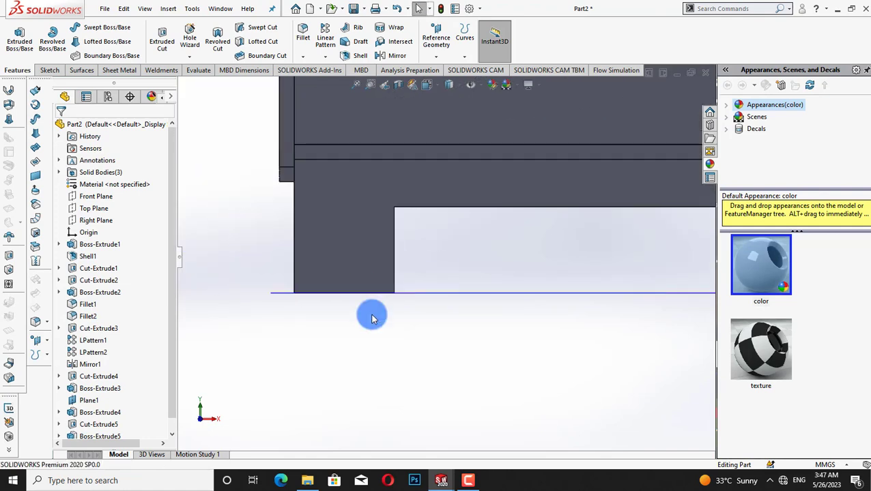
key("Escape")
middle_click_drag(379, 317, 361, 287)
right_click(362, 283)
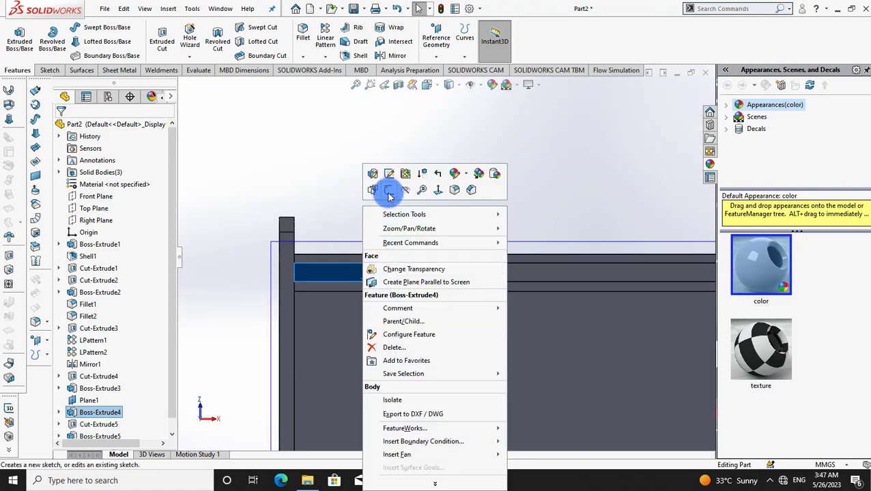
left_click(386, 179)
left_click(84, 43)
left_click(103, 69)
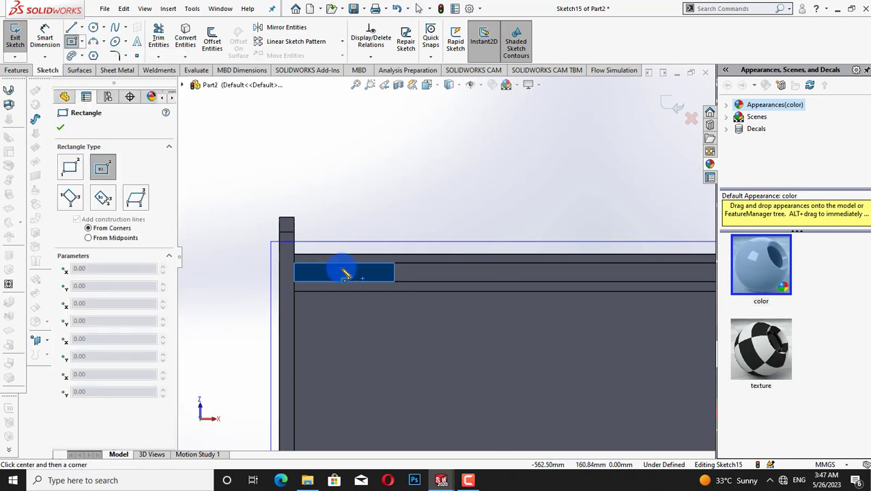
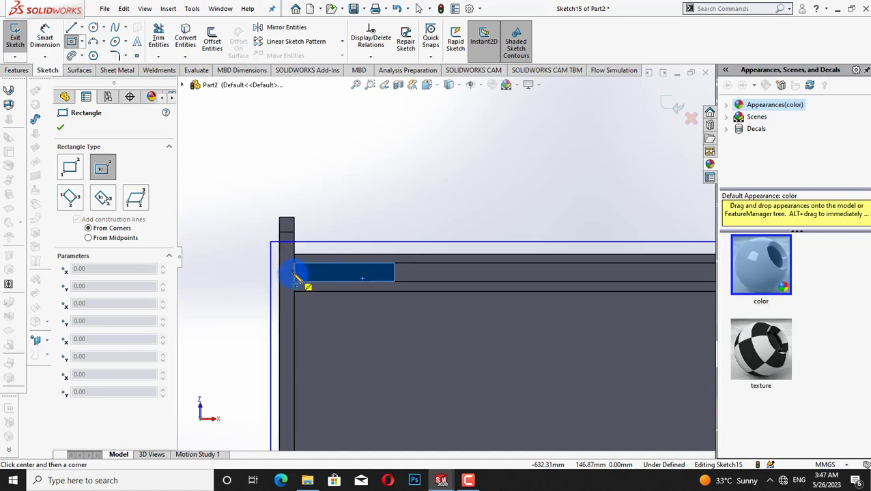
- Draw a centre rectangle centred on the casing's edge
left_click(344, 271)
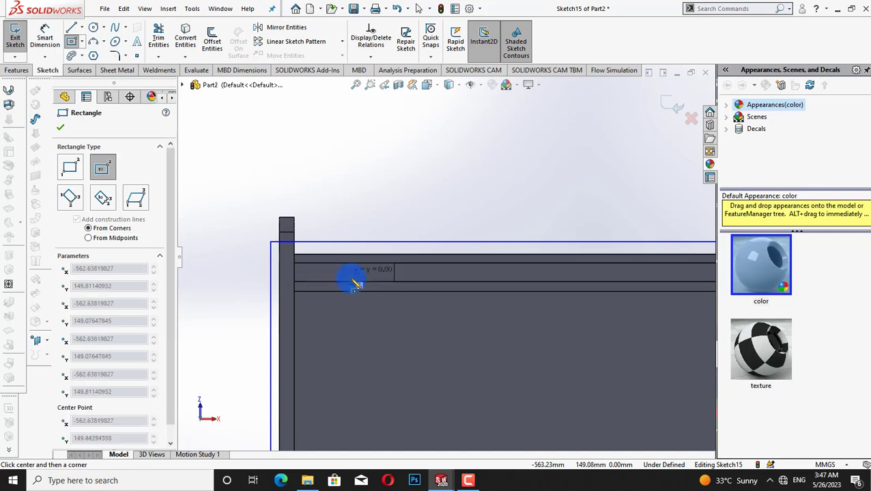
left_click(420, 316)
key("Escape")
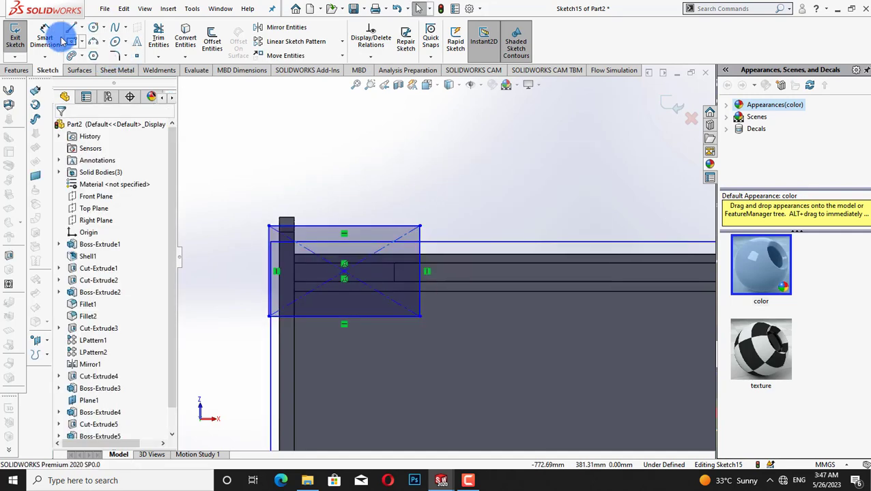
- Dimension the rectangle 225 by 125 mm and drag its centre onto the casing's top-left edge
left_click(297, 226)
left_click(345, 179)
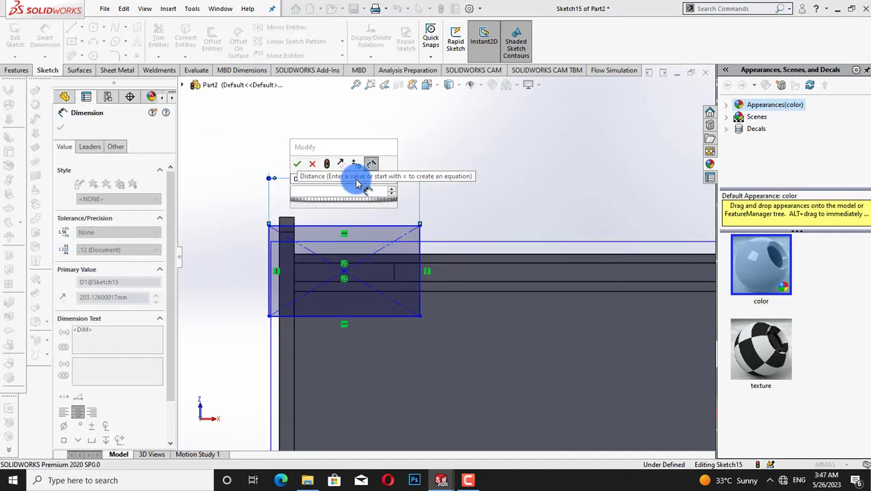
key("Return")
left_click(270, 287)
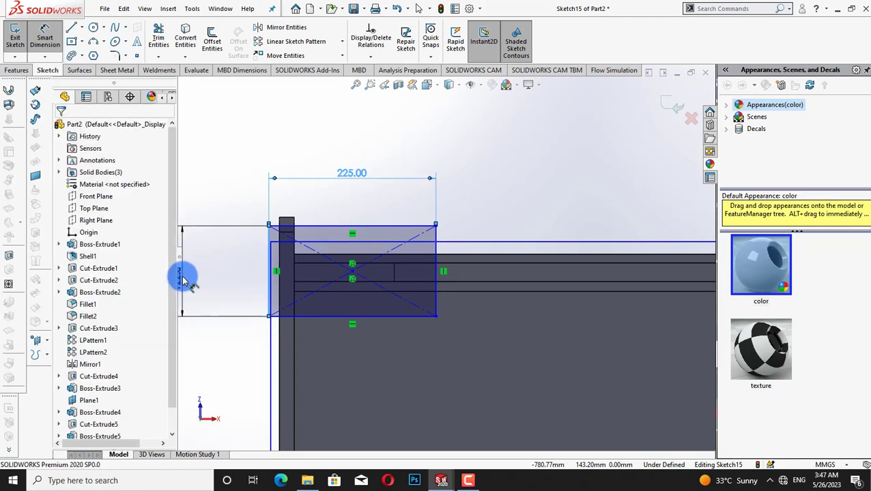
left_click(183, 283)
key("Return")
left_click(60, 127)
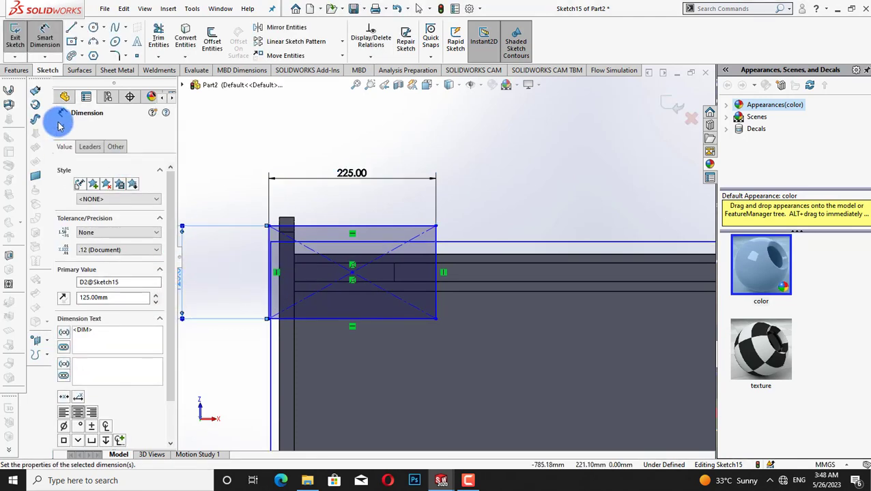
mouse_move(352, 273)
left_mouse_down()
mouse_move(354, 263)
mouse_move(291, 273)
mouse_move(356, 276)
mouse_move(344, 272)
left_mouse_up()
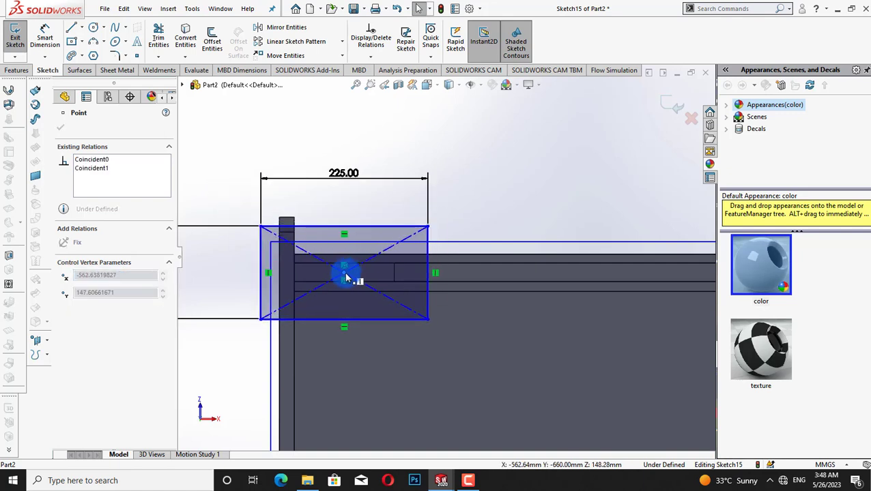
mouse_move(353, 271)
left_mouse_down()
mouse_move(295, 279)
mouse_move(301, 273)
mouse_move(345, 279)
mouse_move(344, 273)
left_mouse_up()
- Round all four rectangle corners with 20 mm sketch fillets
left_click(486, 140)
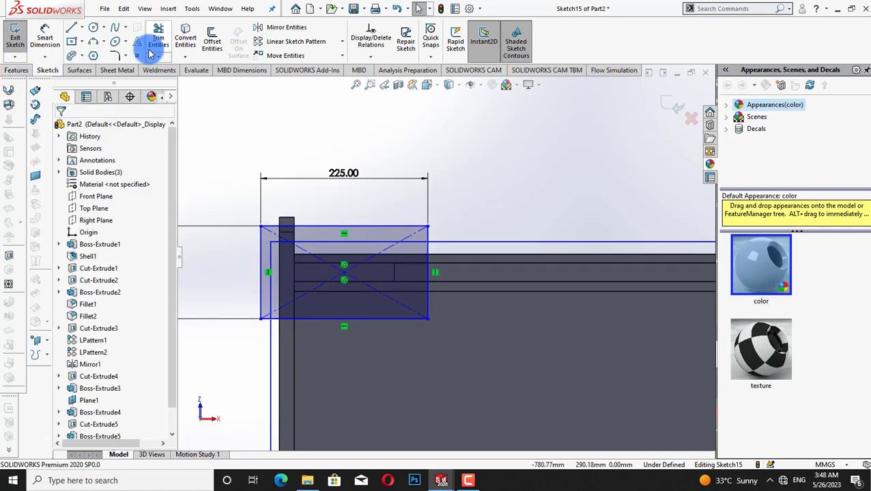
left_click(115, 54)
left_click(261, 227)
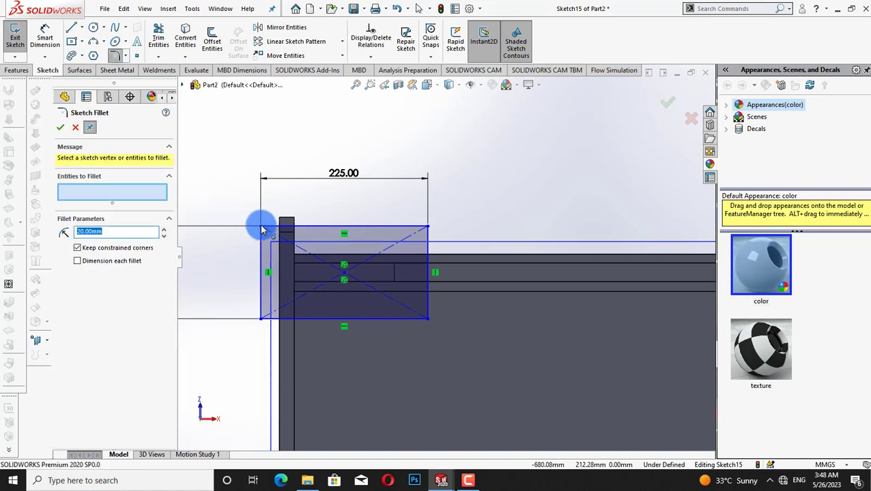
left_click(262, 321)
left_click(428, 318)
left_click(425, 233)
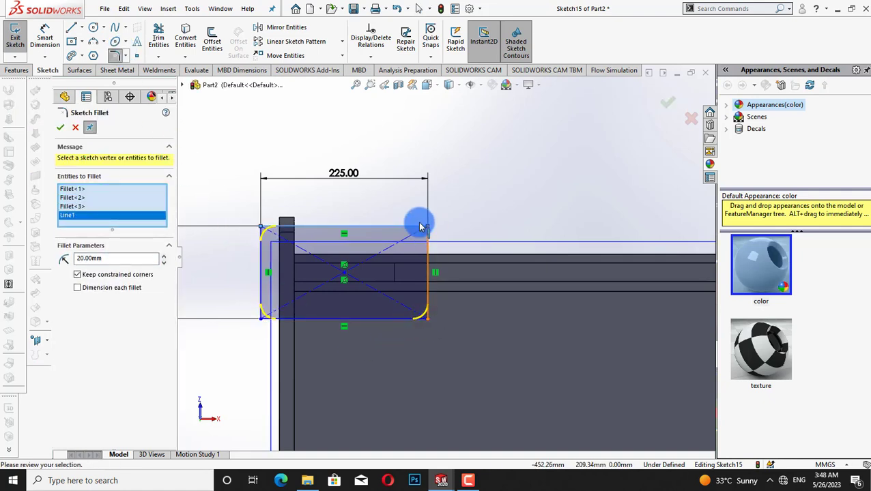
left_click(427, 228)
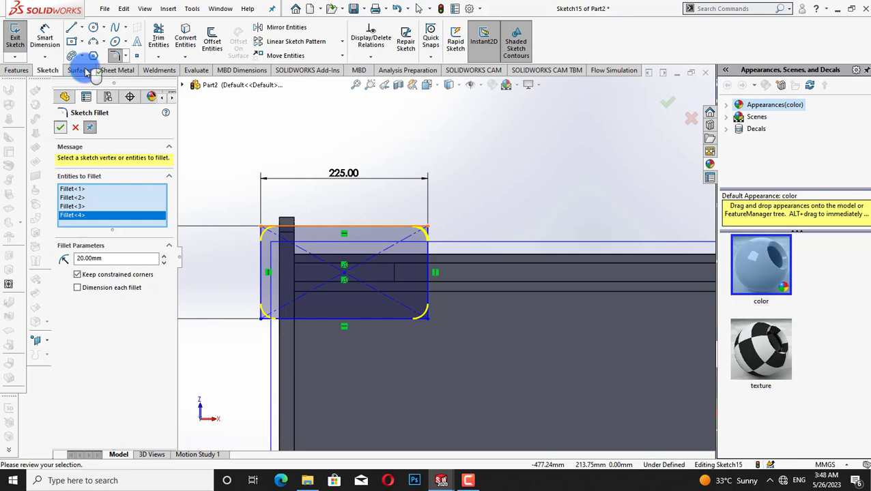
left_click(94, 28)
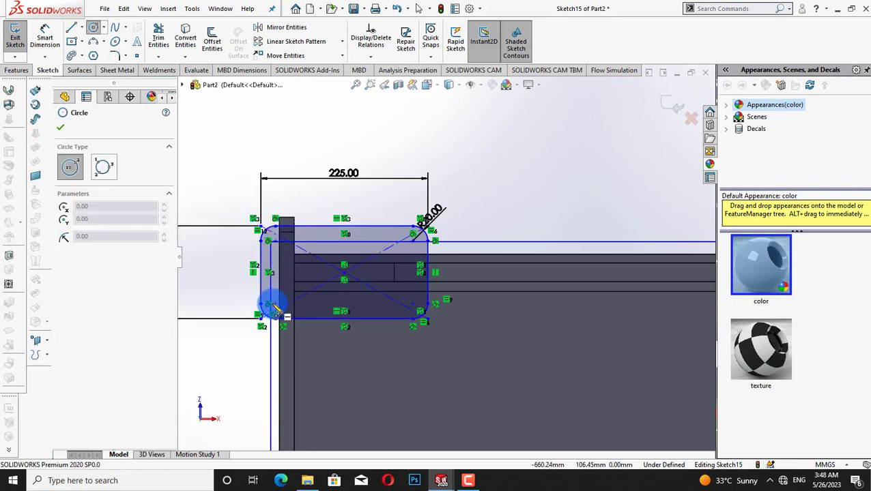
- Trim away the diagonal construction lines inside the rectangle
left_click(60, 127)
left_click(161, 40)
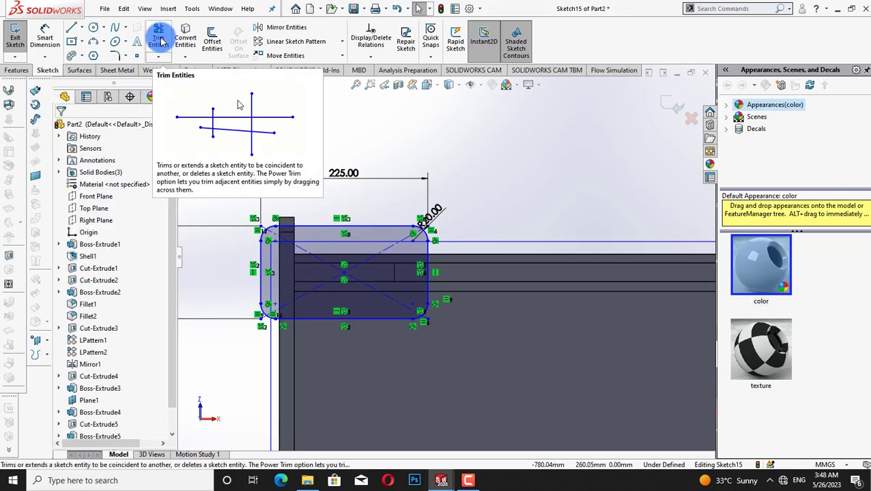
left_click_drag(326, 260, 285, 274)
- Draw circles at the top-right, lower-left and lower-right corners
left_click(94, 28)
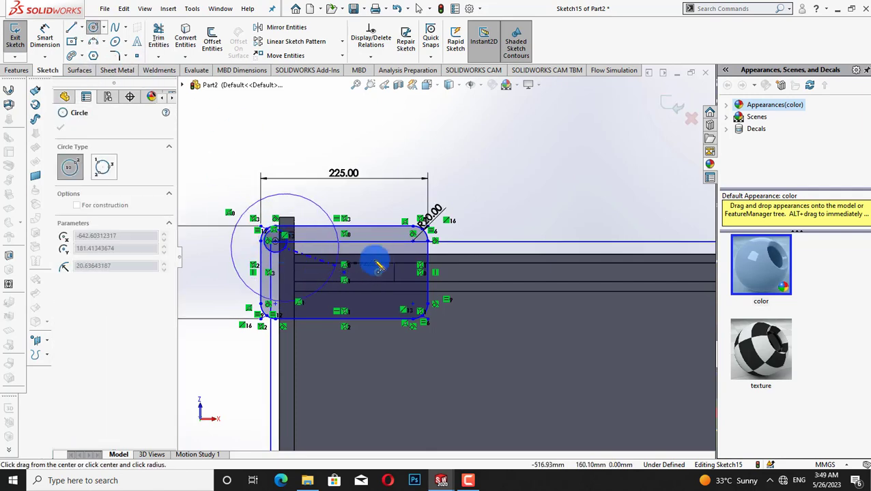
key("Escape")
left_click(94, 31)
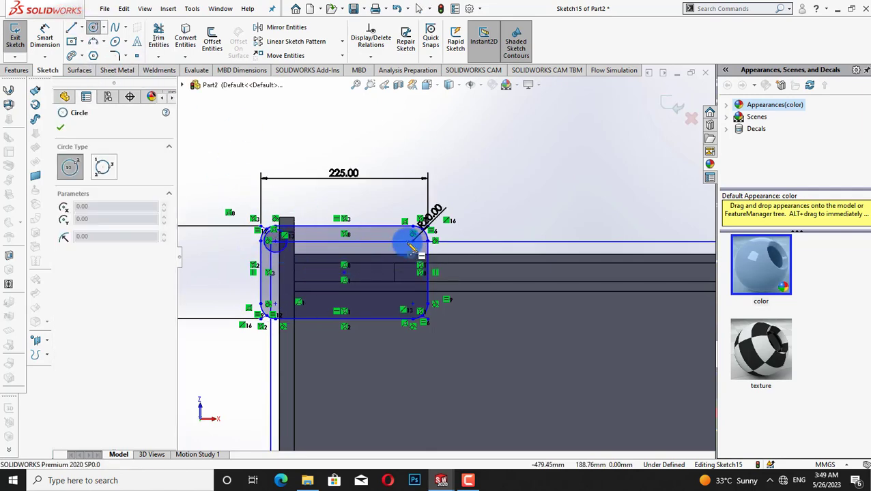
left_click(413, 238)
key("Escape")
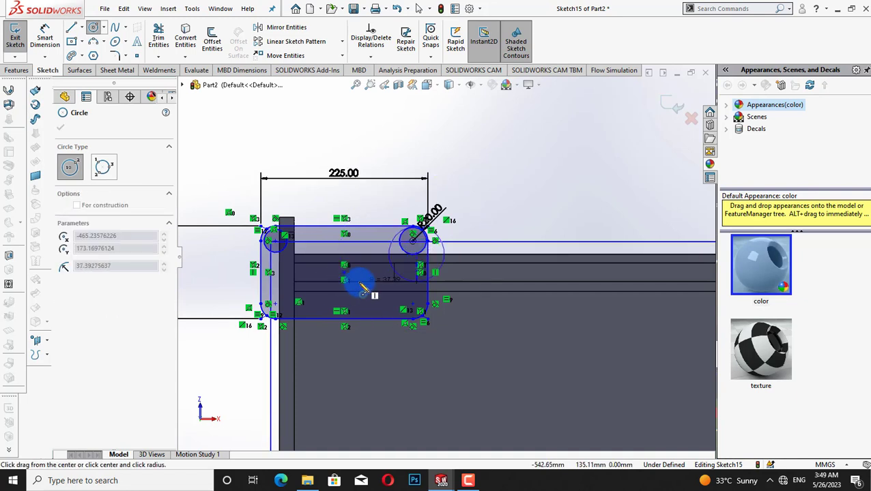
left_click(93, 30)
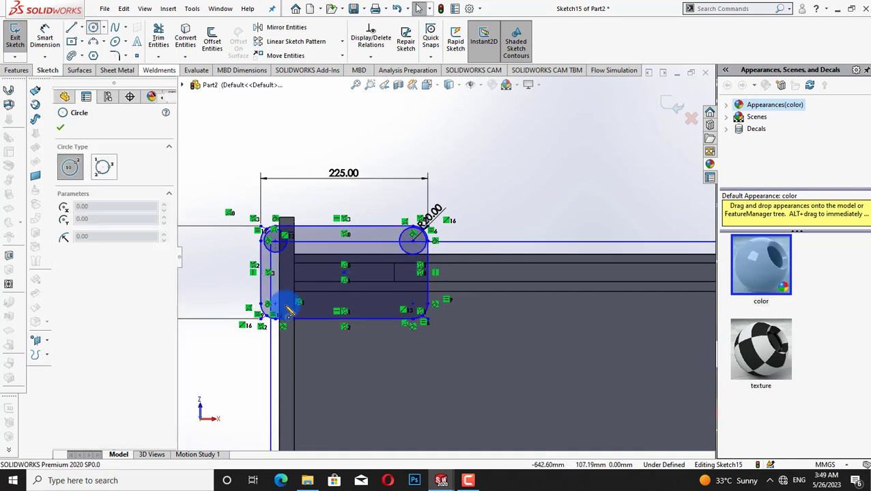
left_click(268, 305)
left_click(289, 312)
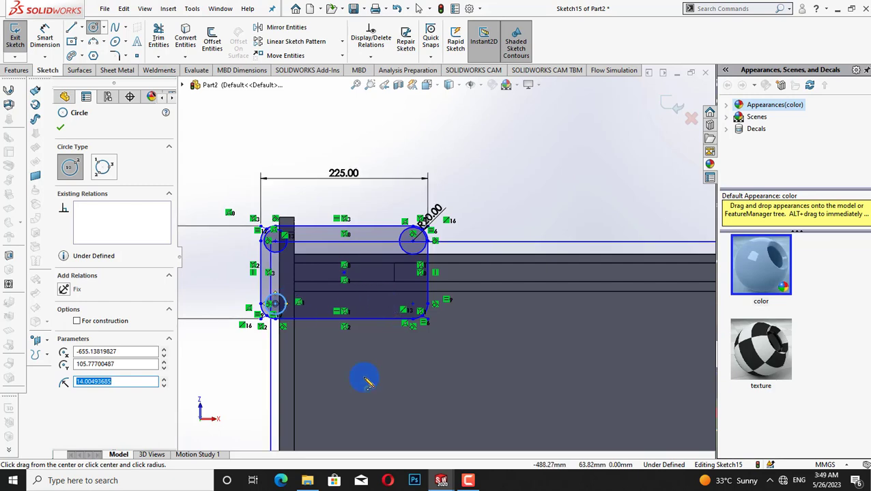
left_click(418, 310)
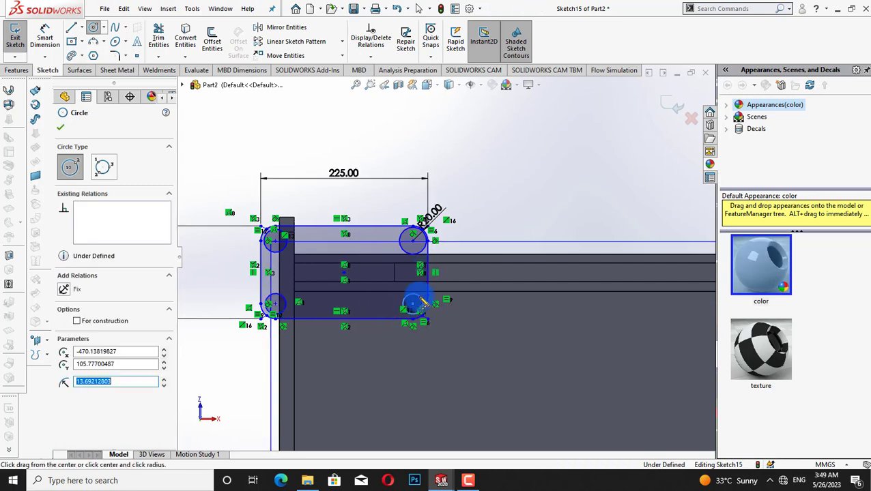
right_click(528, 155)
left_click(539, 159)
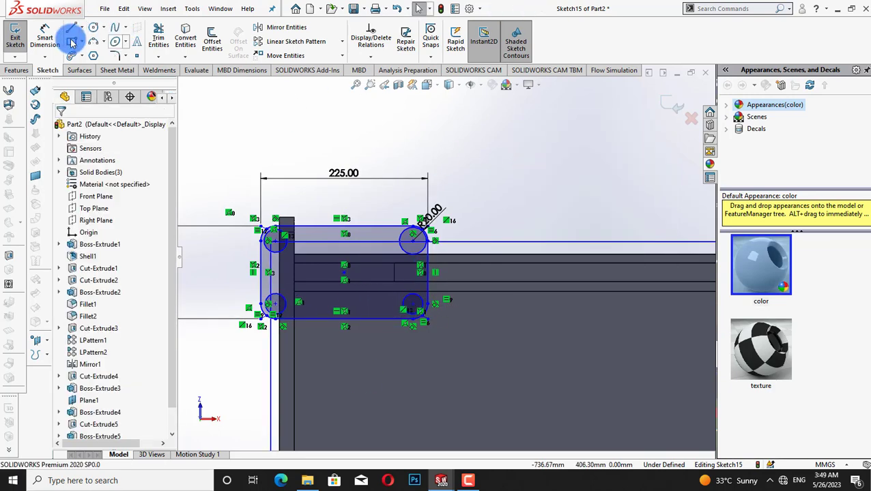
- Give the first corner circle a 25 mm diameter and add an 18.28 vertical dimension
left_click(287, 298)
left_click(301, 272)
left_click(392, 174)
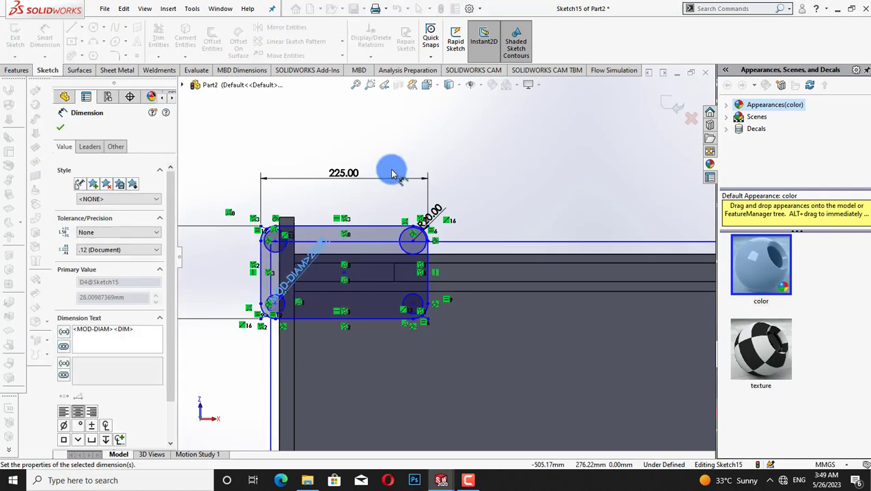
left_click(288, 266)
key("Escape")
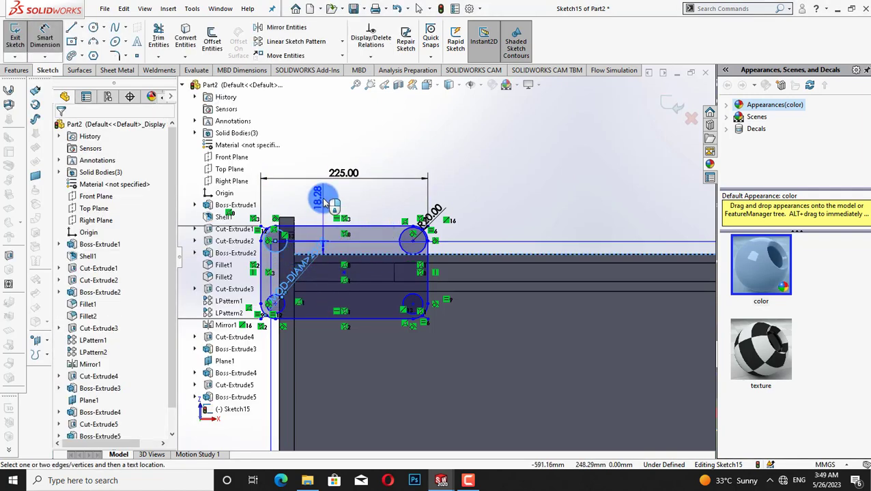
left_click(330, 203)
left_click(292, 184)
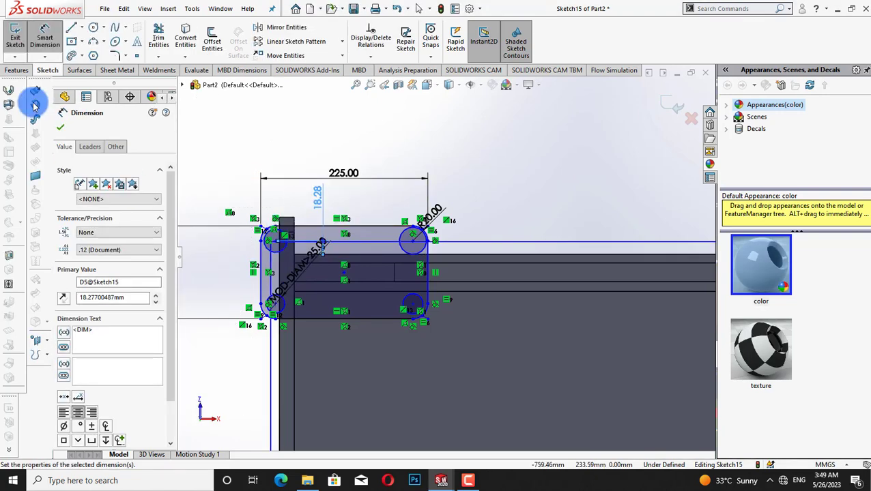
- Set the remaining two corner circles to 25 mm diameter
left_click(296, 267)
left_click(291, 188)
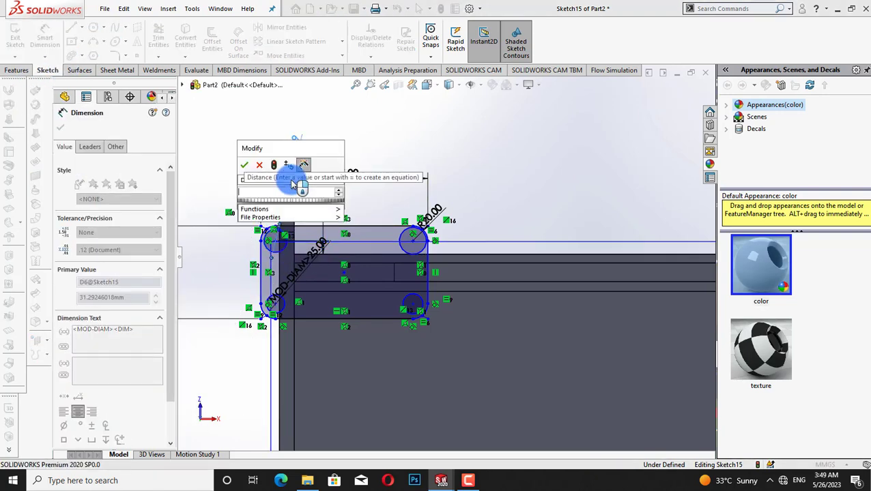
type("25")
key("Return")
left_click(406, 240)
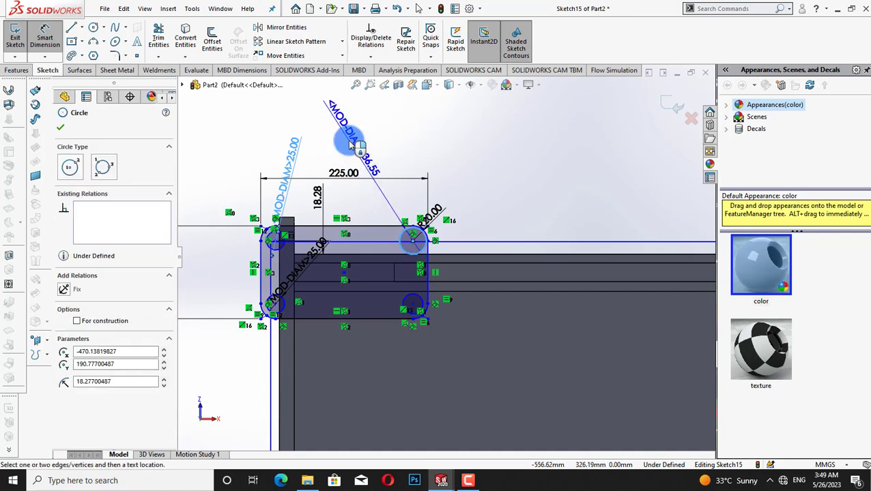
left_click(350, 144)
type("25")
left_click(302, 126)
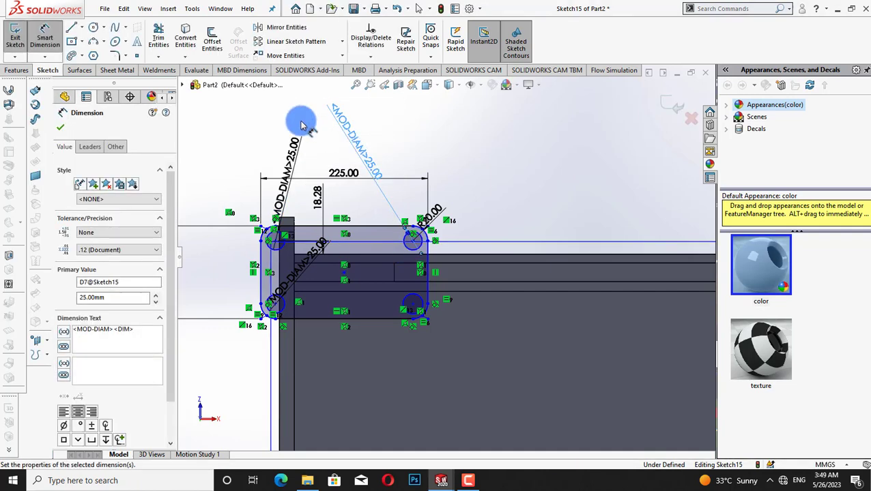
left_click(59, 126)
left_click(17, 70)
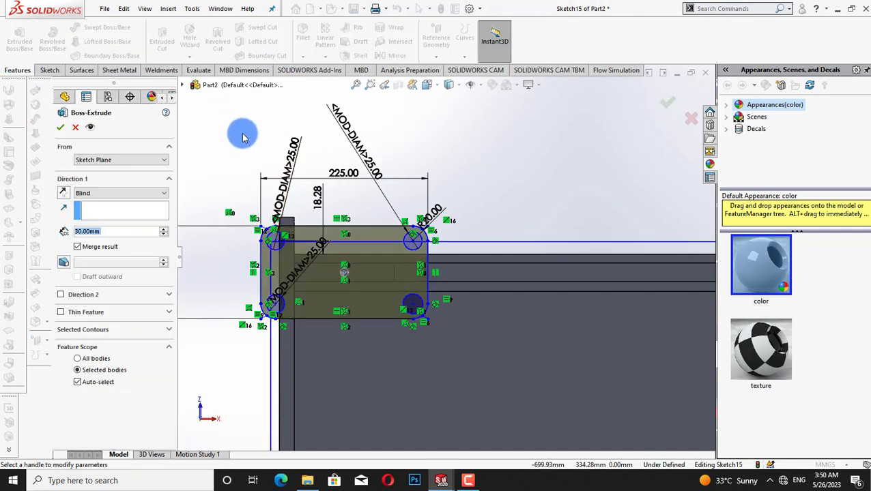
- Finish the support extrusion at 20 mm depth and fit the part in view
left_click(162, 236)
key("ctrl+5")
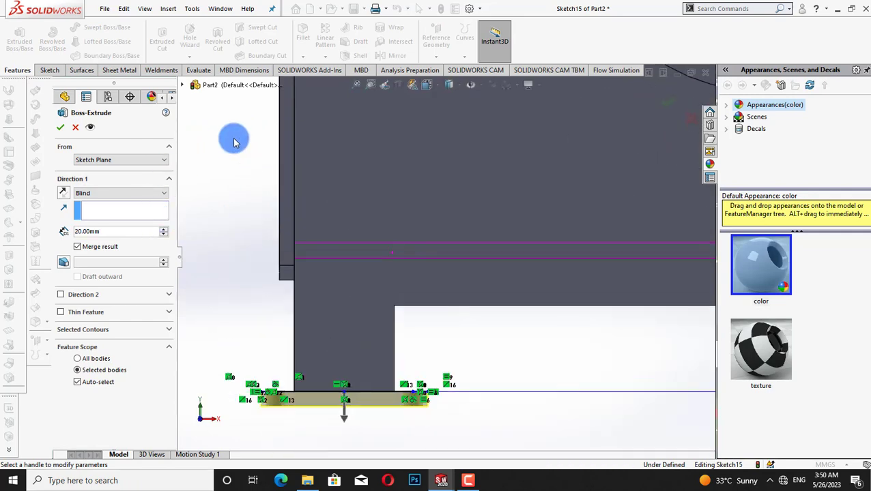
left_click(60, 127)
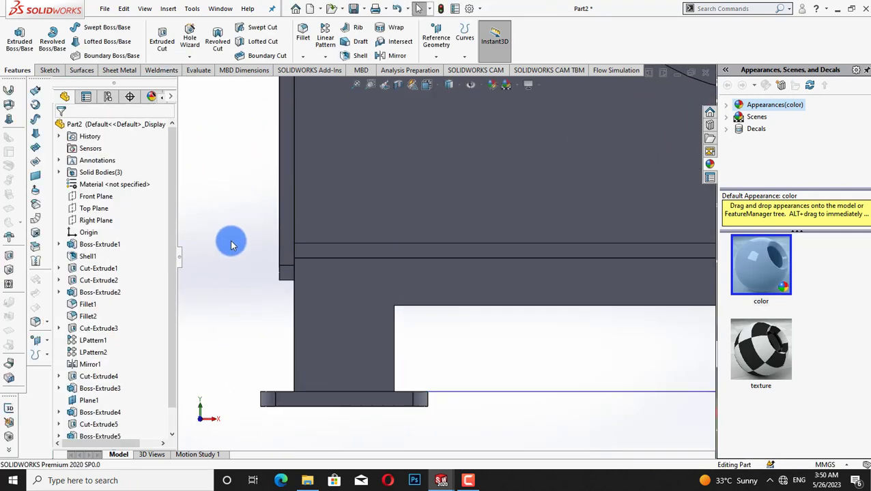
scroll(231, 245, "up", 3)
right_click(273, 176)
left_click(282, 264)
left_click_drag(349, 375, 427, 345)
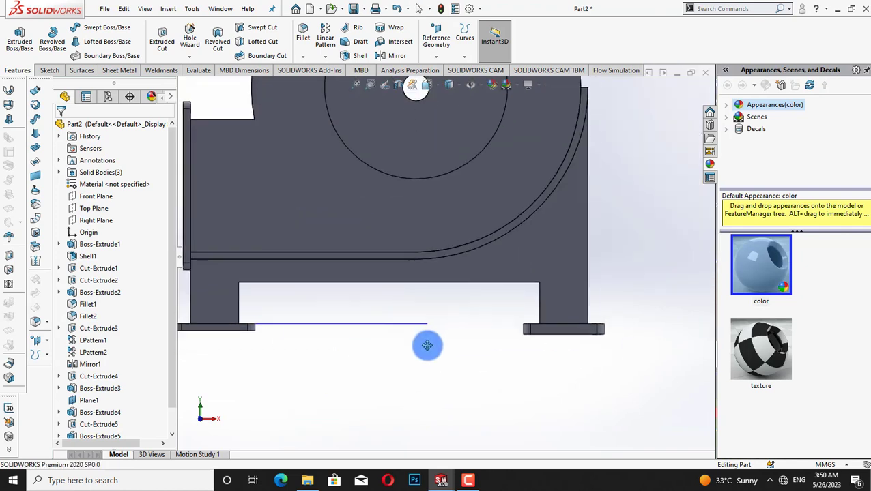
- Fillet the inner edge between the legs with a 30 mm radius
key("Down")
key("Right")
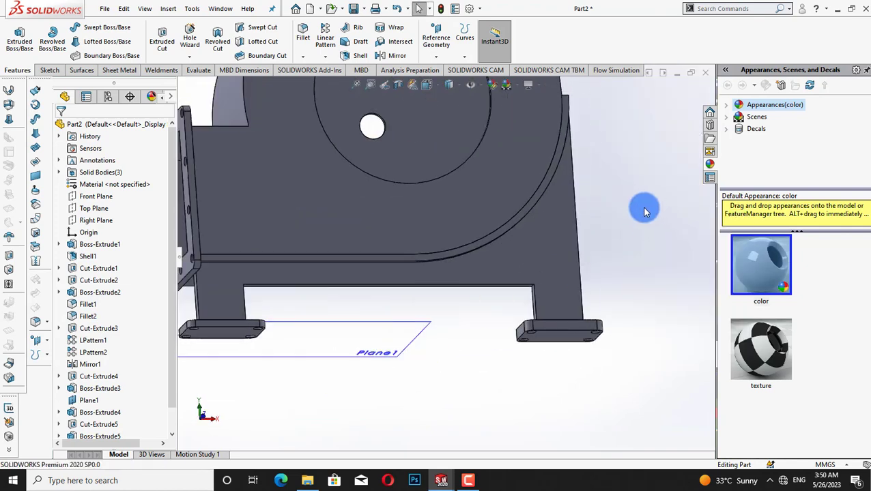
key("Right")
left_click(305, 60)
left_click(314, 71)
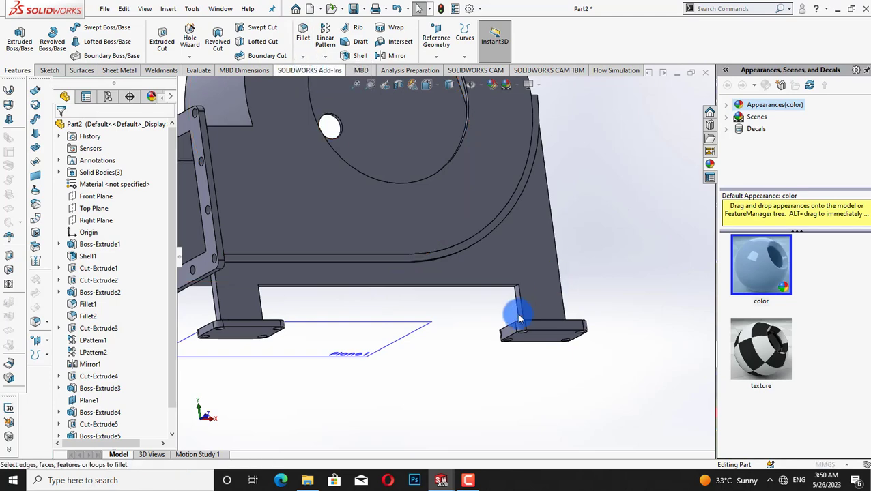
left_click(517, 292)
left_click(164, 351)
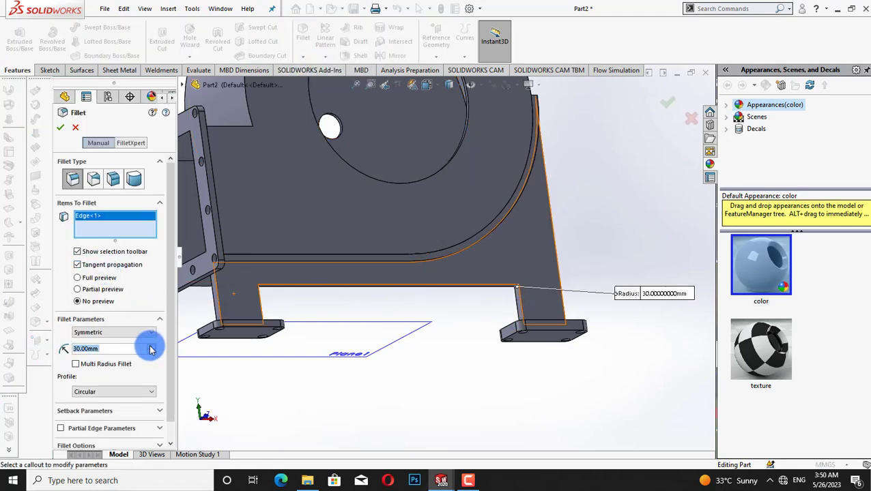
key("Return")
key("Right")
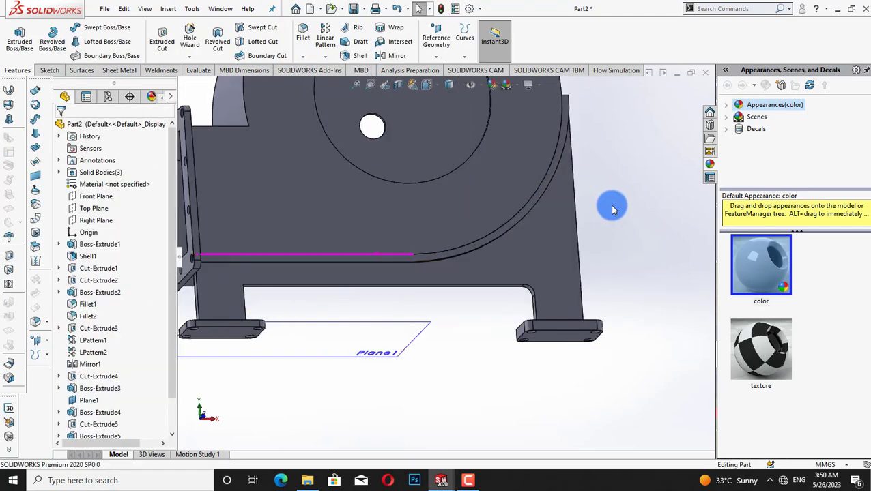
key("Right")
key("Right")
- Fillet the matching inner leg edge with 30 mm
left_click(303, 56)
left_click(314, 69)
left_click(279, 293)
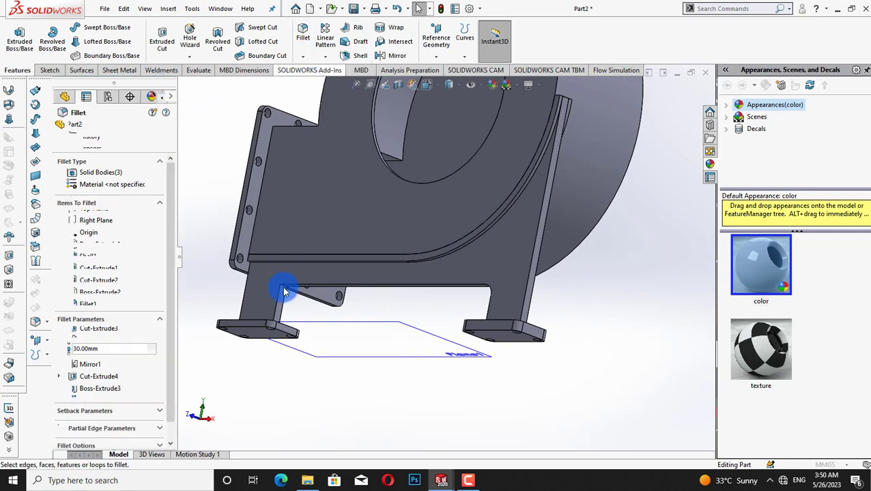
left_click(58, 129)
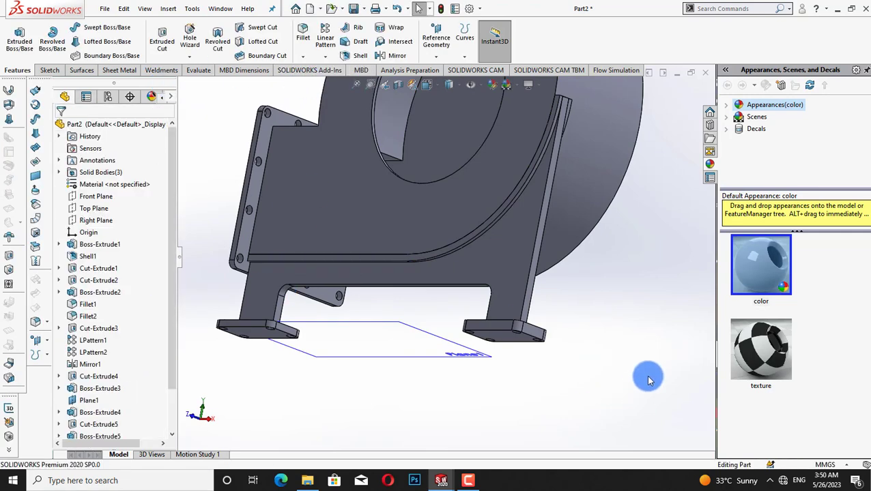
key("Right")
key("Right")
key("Right")
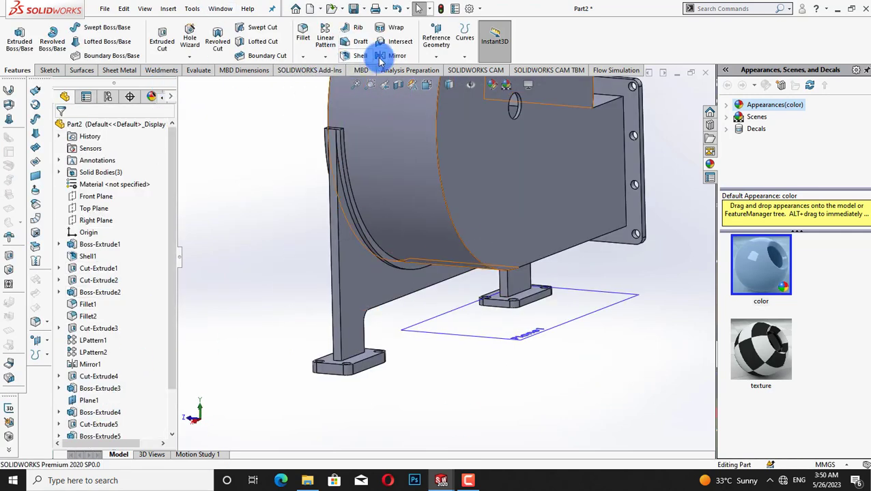
- Mirror the Fillet4 and Boss-Extrude3 support bodies about the Front Plane
left_click(381, 59)
left_click(160, 247)
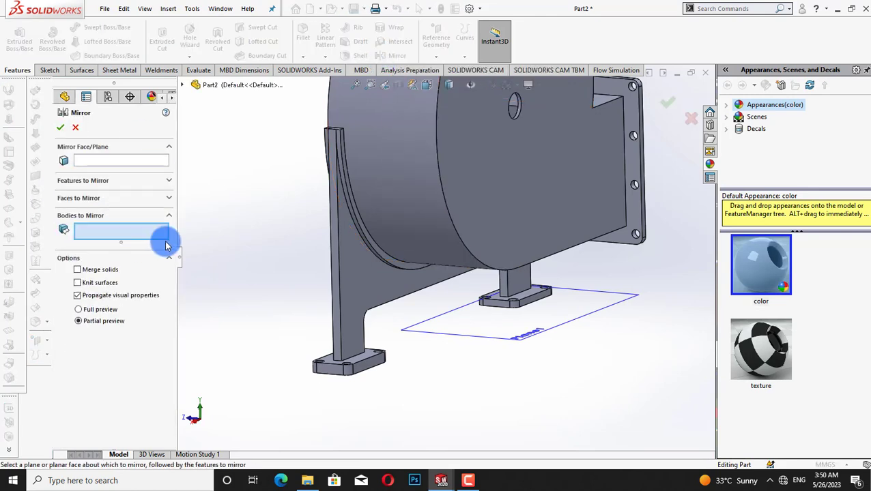
left_click(374, 253)
left_click(374, 252)
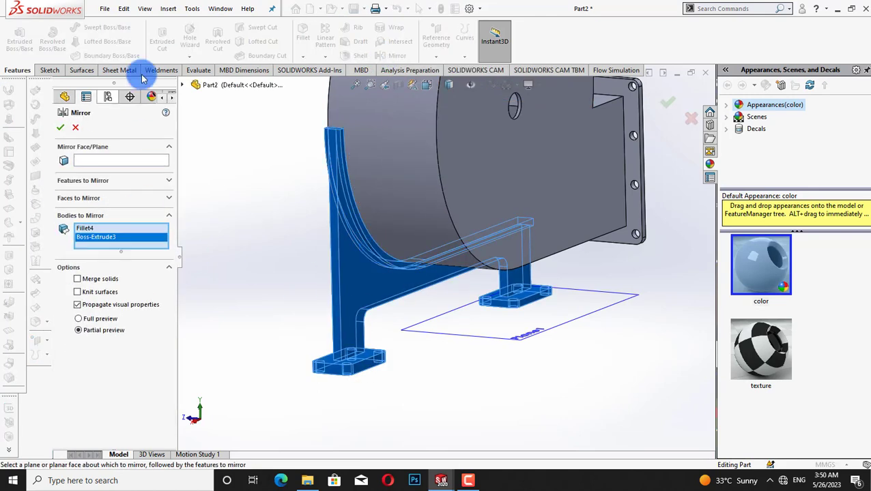
left_click(77, 162)
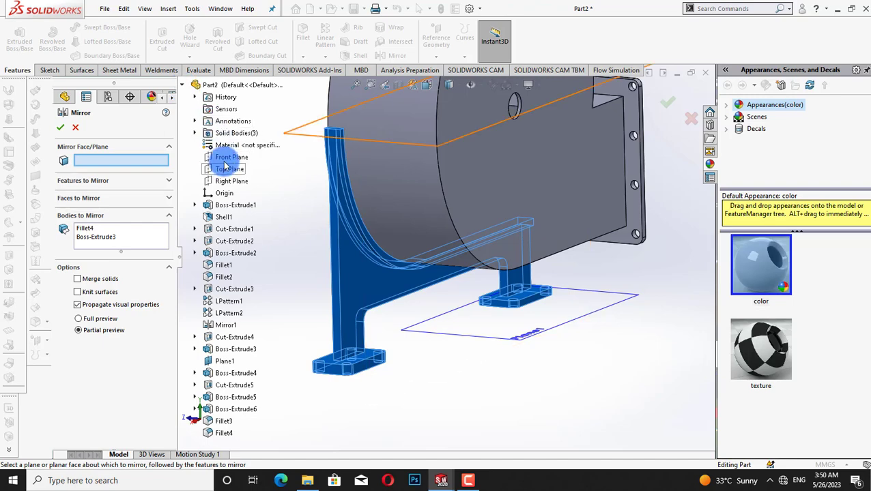
left_click(232, 156)
left_click(61, 127)
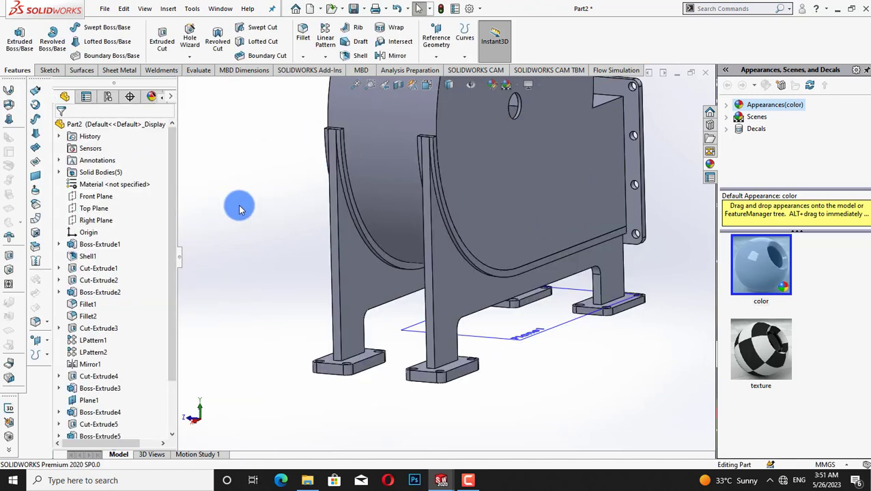
- Hide Plane1
scroll(239, 208, "down", 3)
scroll(239, 208, "up", 3)
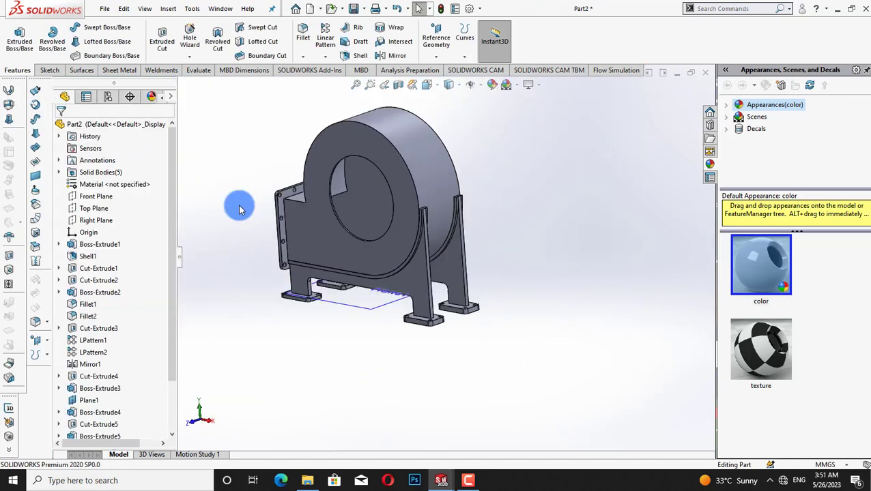
right_click(343, 305)
left_click(387, 277)
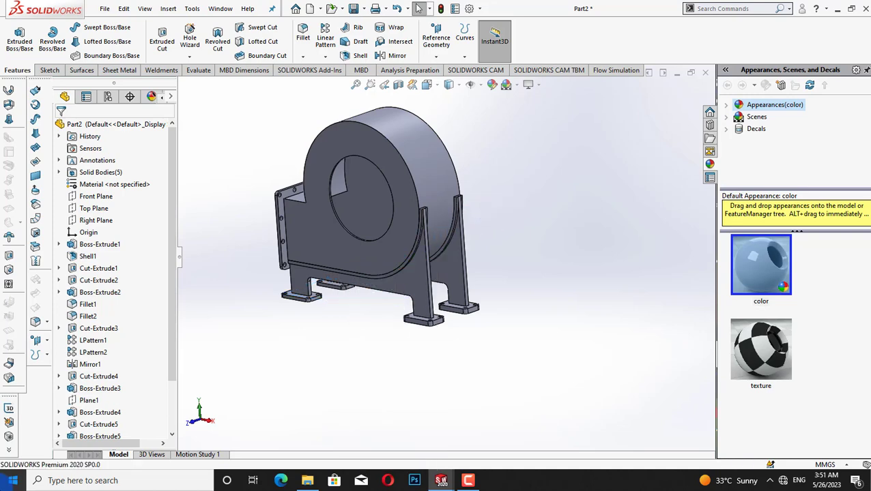
- Start a sketch normal to the front face and convert its edges into it
right_click(345, 236)
left_click(423, 189)
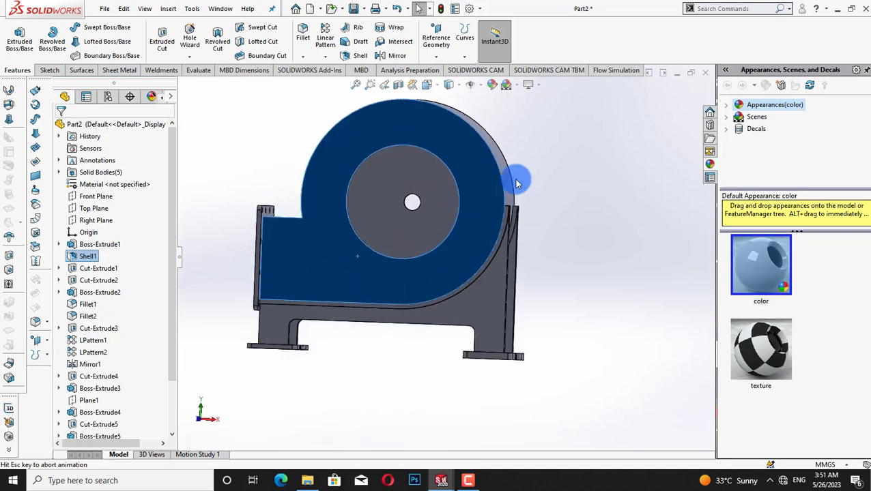
right_click(380, 238)
left_click(408, 189)
left_click(184, 40)
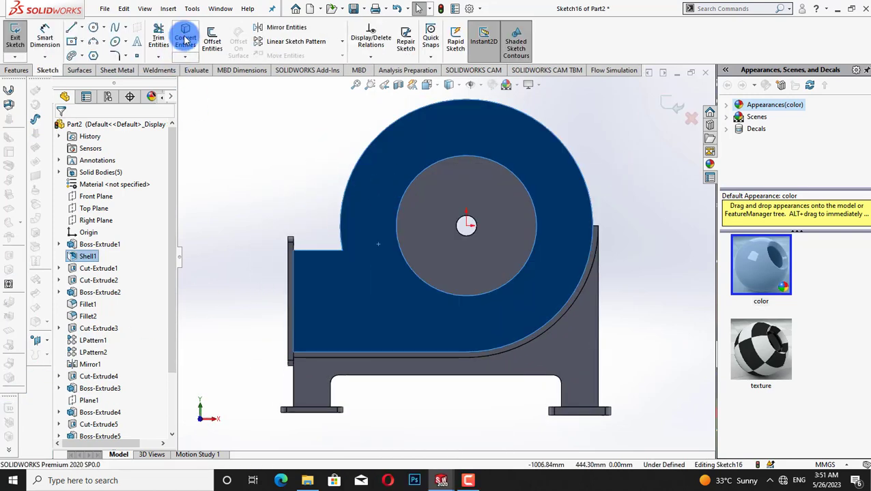
left_click(213, 50)
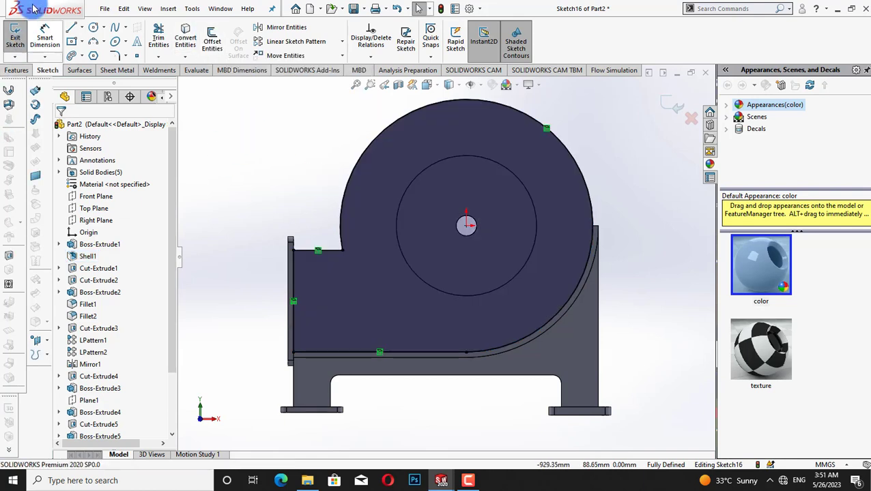
- Offset the inner circle 20 mm and trim away the outer contour lines
left_click(211, 41)
left_click(414, 172)
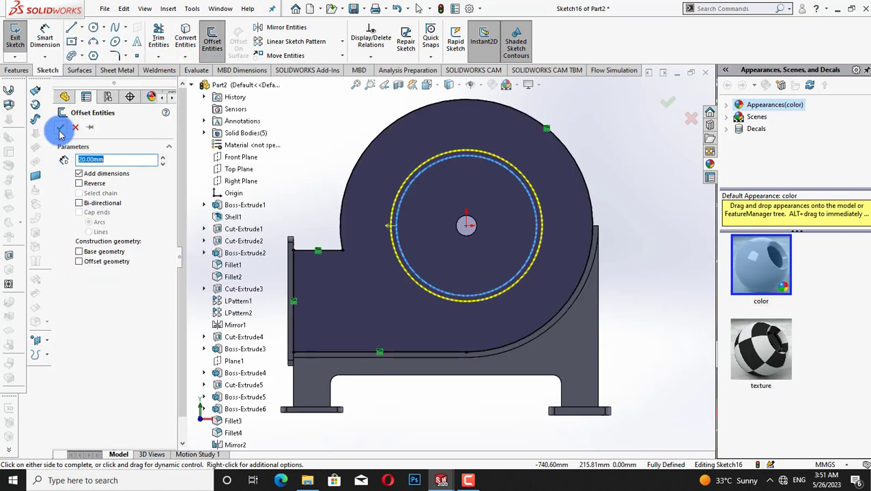
left_click(60, 130)
left_click(158, 38)
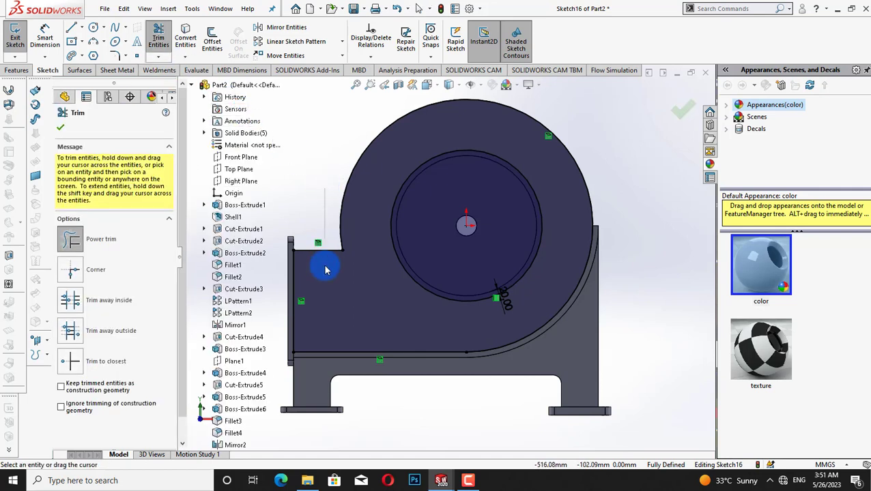
left_click_drag(325, 270, 505, 350)
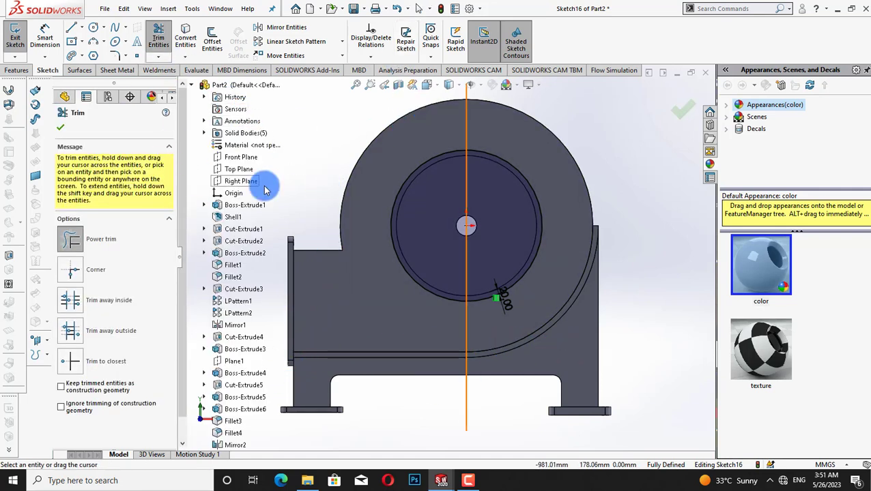
left_click(60, 127)
- Begin an Extruded Boss of the rim sketch, then cancel it
left_click(17, 71)
left_click(19, 37)
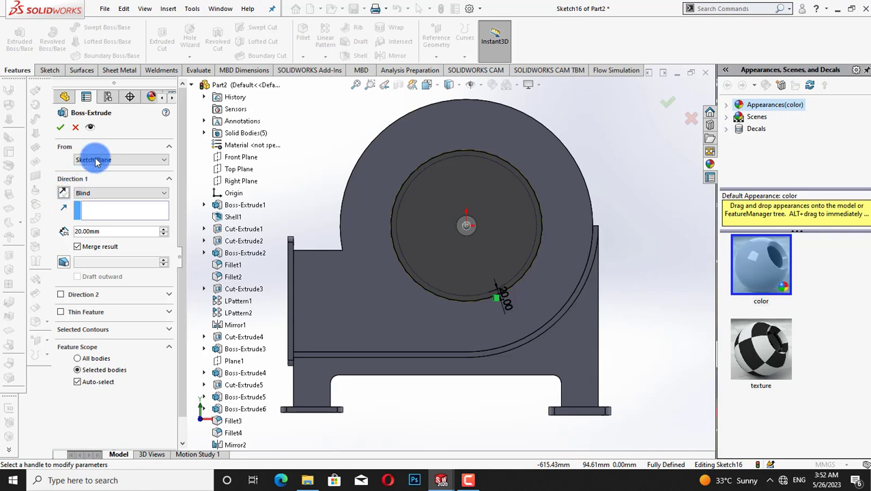
left_click(76, 128)
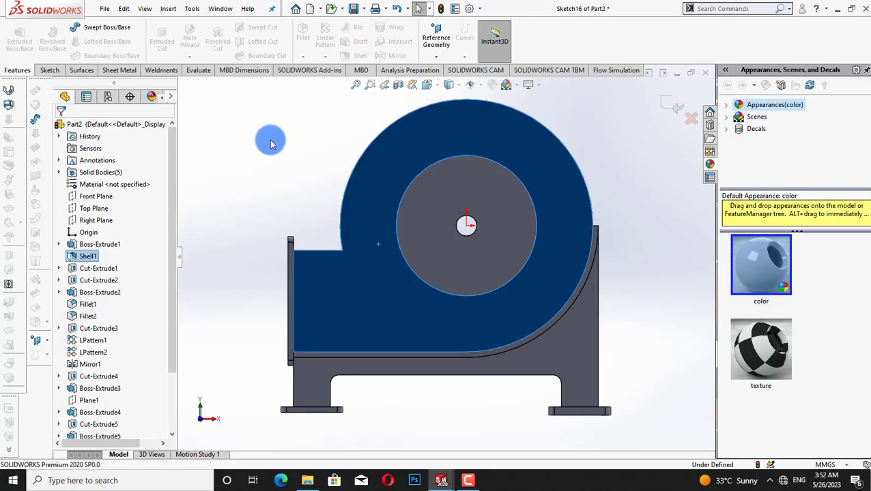
- Reproject the face edges, offset the inner circle 20 mm and trim the outer contour
left_click(48, 70)
left_click(185, 41)
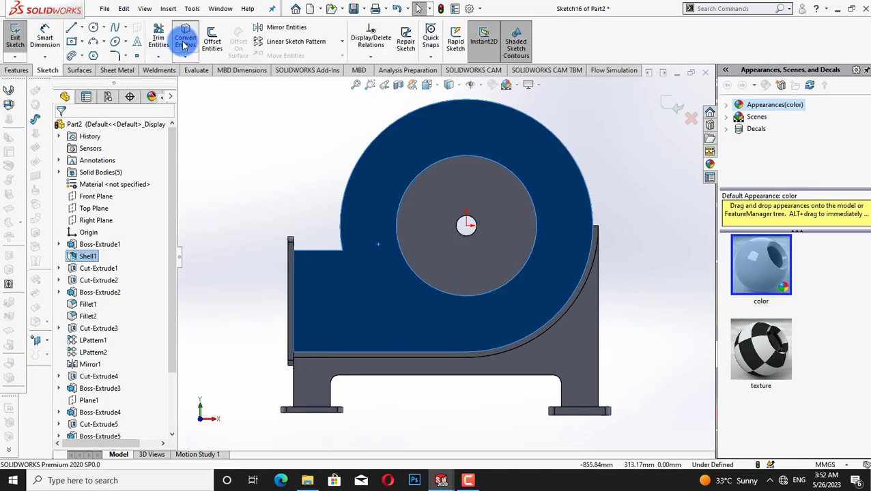
left_click(417, 172)
left_click(212, 39)
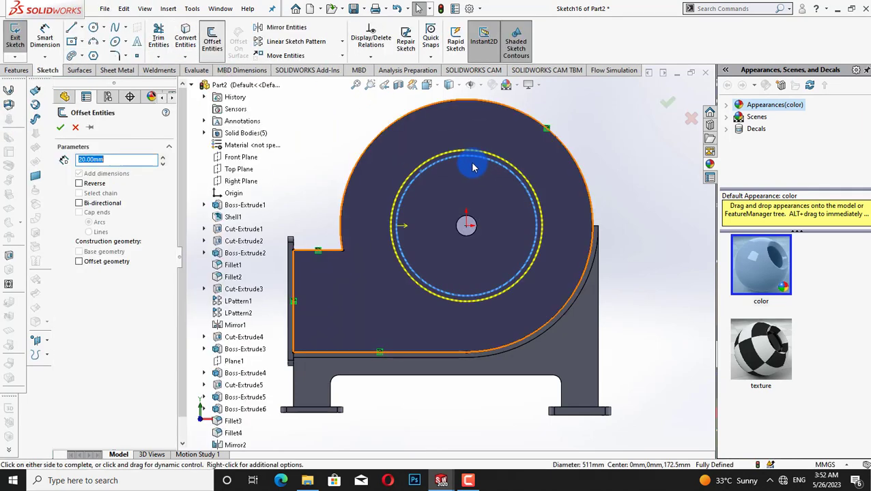
left_click(60, 127)
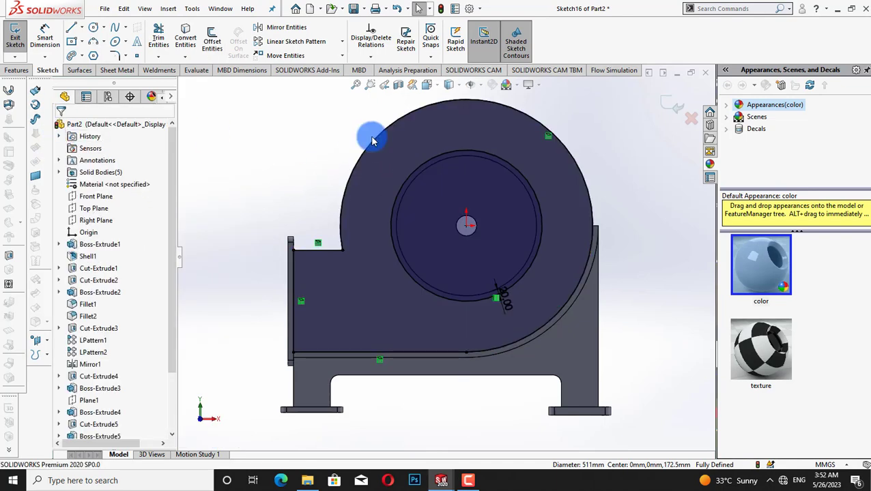
left_click(159, 41)
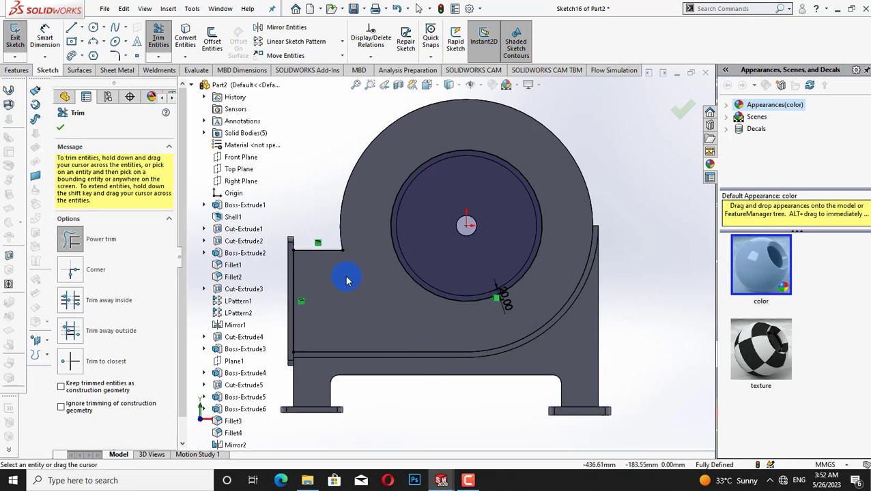
left_click(60, 127)
- Cancel the ring's boss extrusion and return to isometric view
left_click(15, 70)
left_click(19, 37)
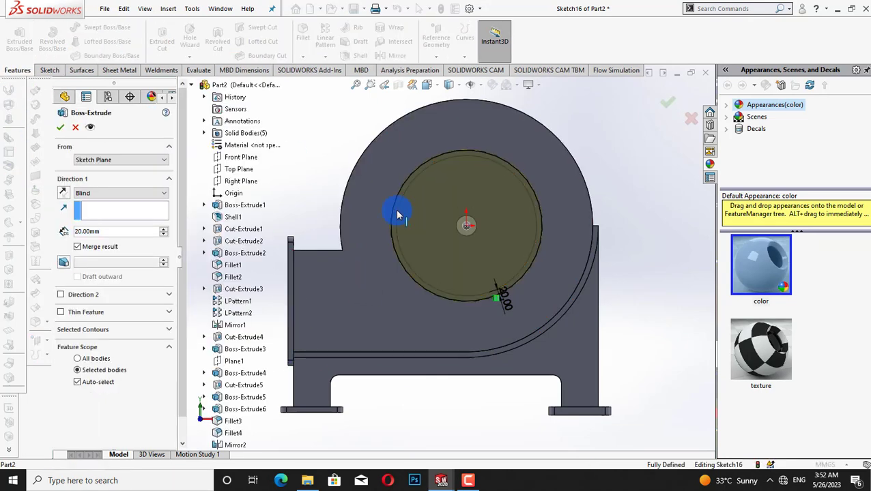
key("ctrl+3")
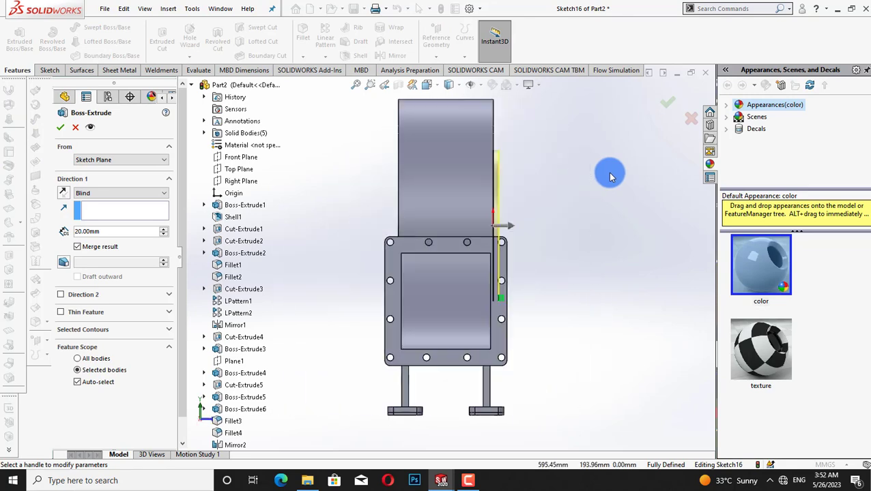
left_click(68, 130)
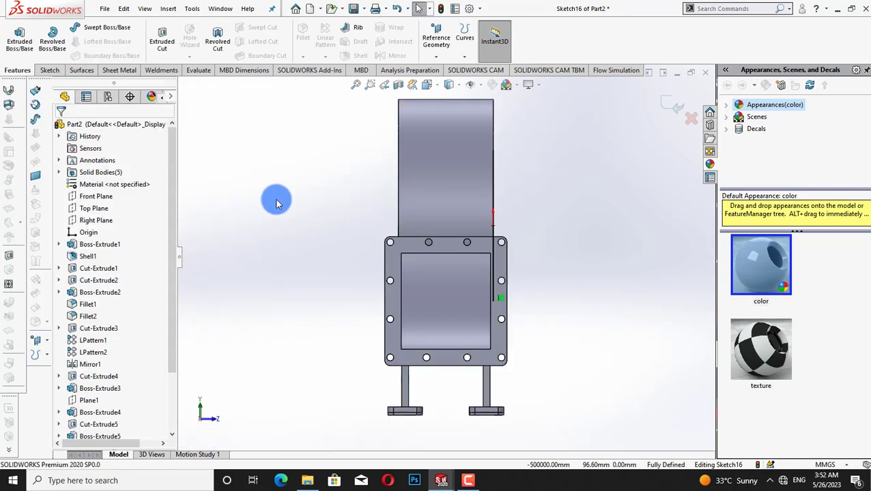
key("ctrl+7")
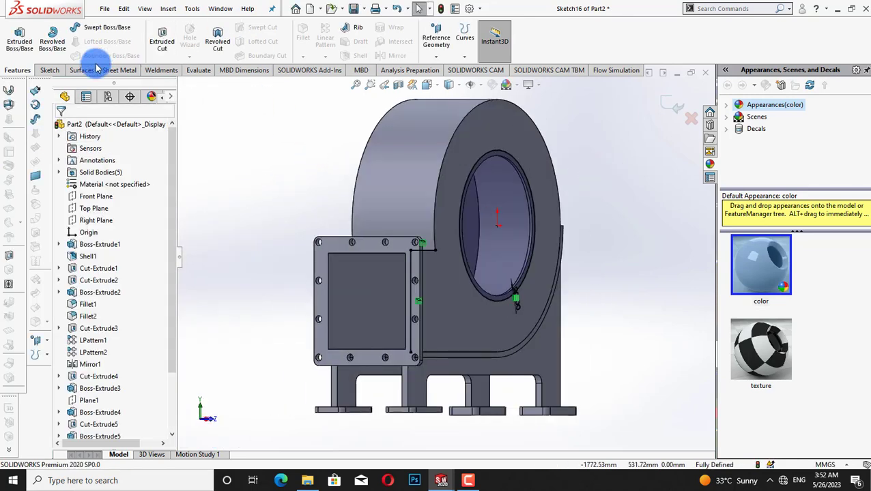
- Exit the sketch and fillet the cylinder's circular edge with a 10 mm radius
key("ctrl+b")
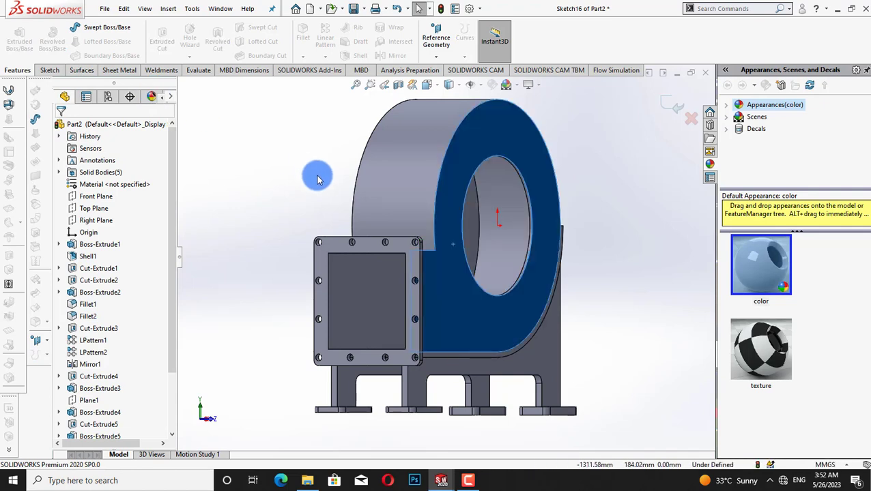
right_click(550, 150)
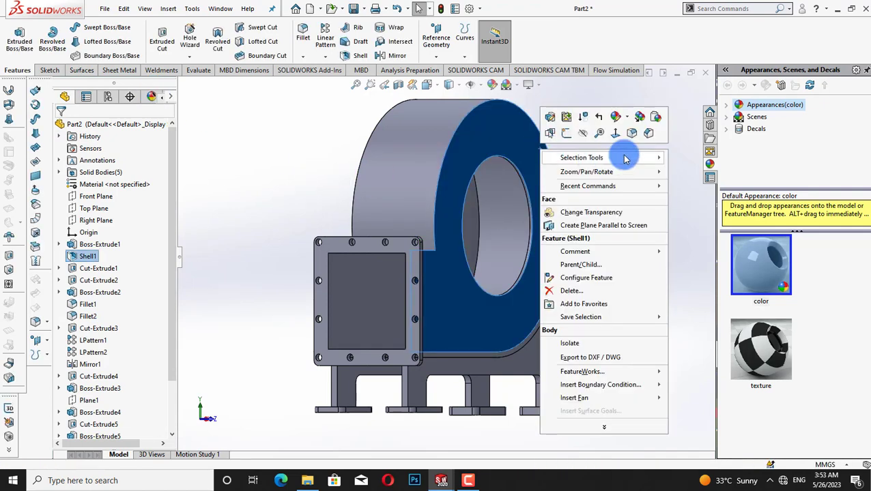
left_click(330, 145)
left_click(304, 61)
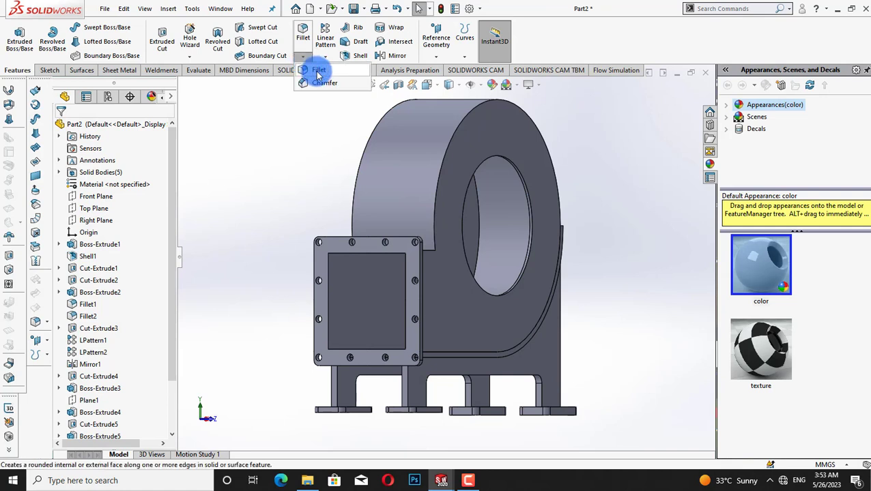
left_click(312, 71)
left_click(446, 142)
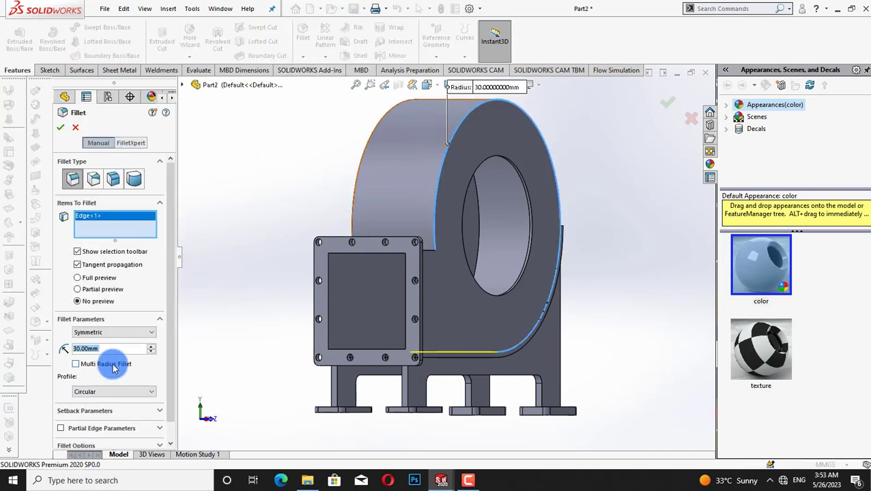
type("10")
key("Return")
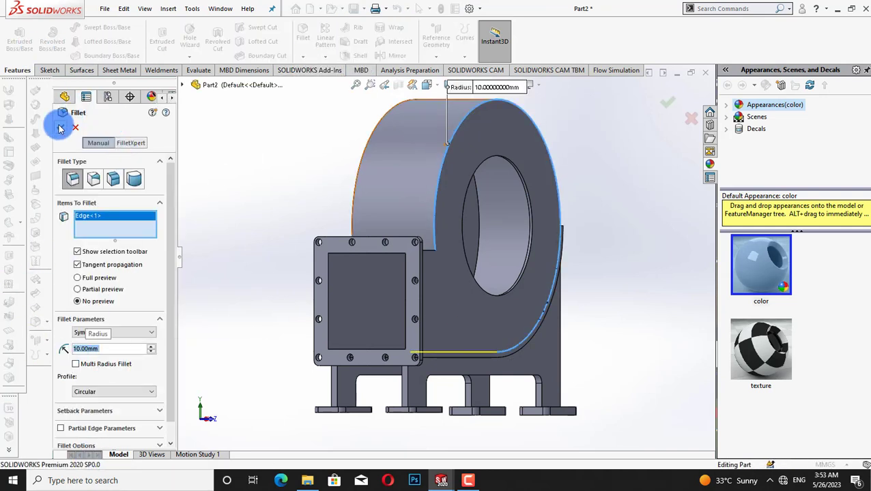
left_click(60, 127)
- Fillet the front circular edge with 10 mm
key("ctrl+4")
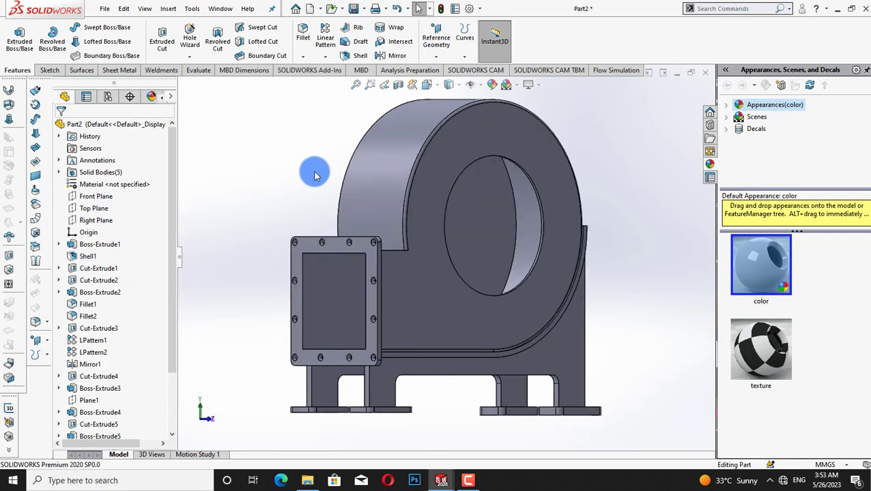
key("ctrl+7")
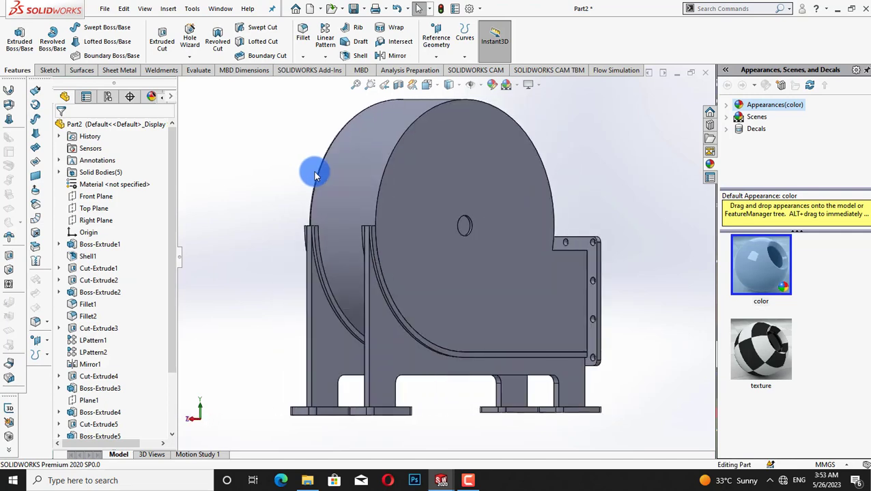
key("ctrl+4")
key("ctrl+7")
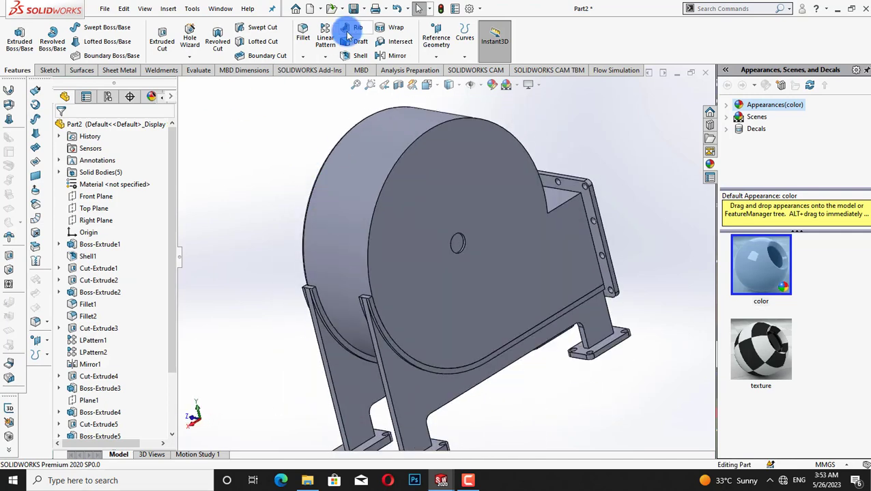
left_click(311, 63)
left_click(402, 150)
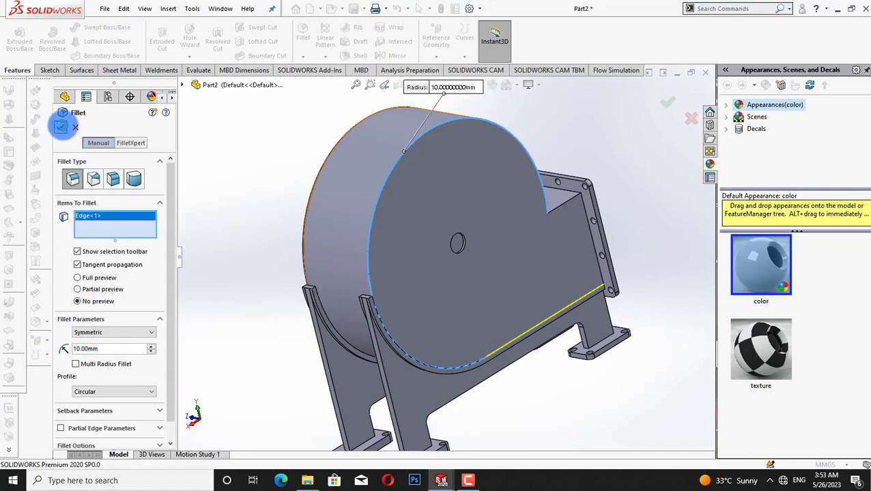
left_click(60, 126)
- Fillet the two inlet junction edges with 10 mm
key("ctrl+4")
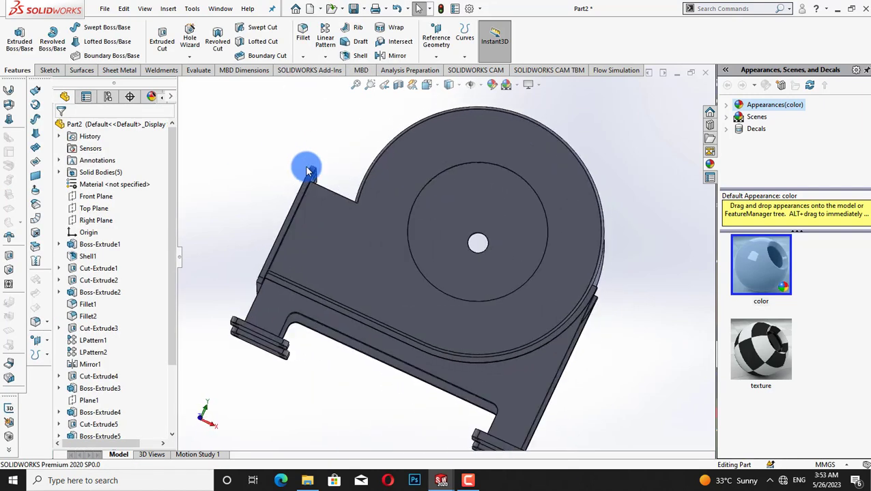
key("ctrl+7")
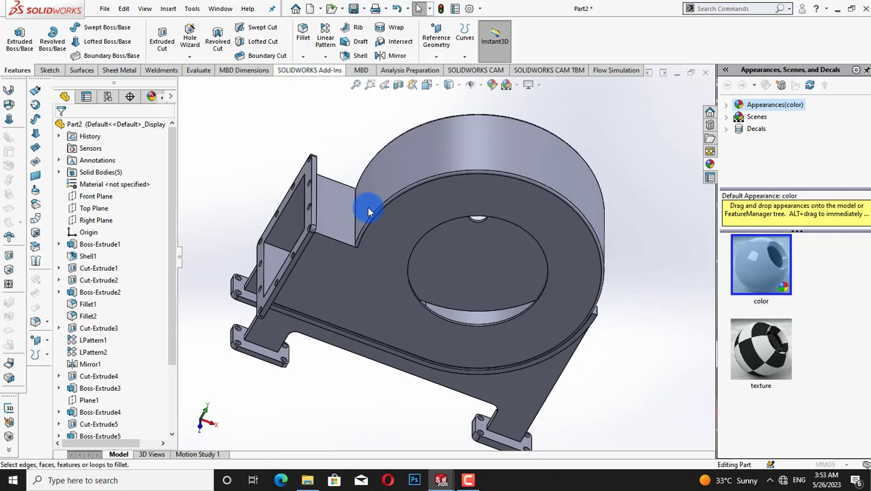
left_click(326, 184)
left_click(358, 220)
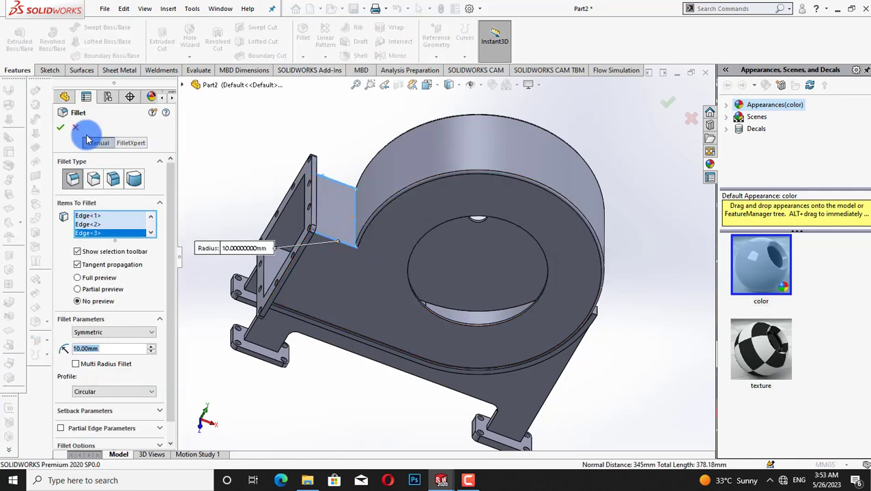
left_click(60, 128)
key("ctrl+7")
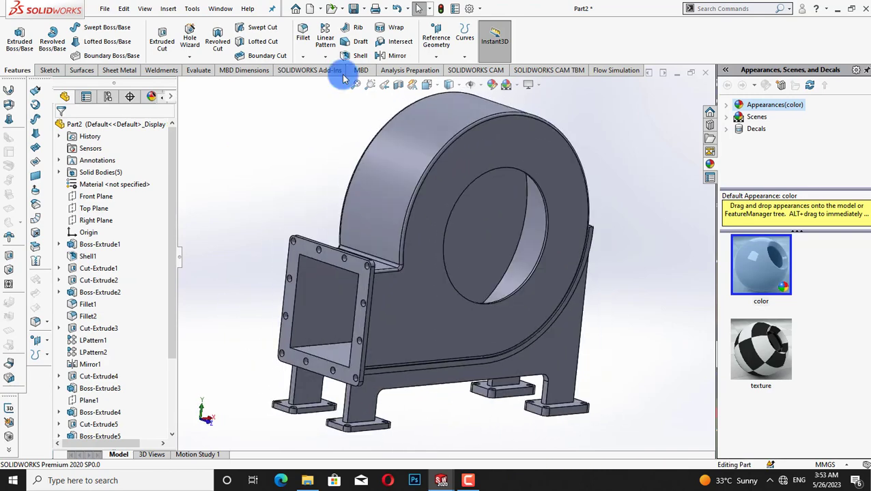
- Save the part under the name 'Blower Casing' using Save As
left_click(105, 8)
left_click(121, 138)
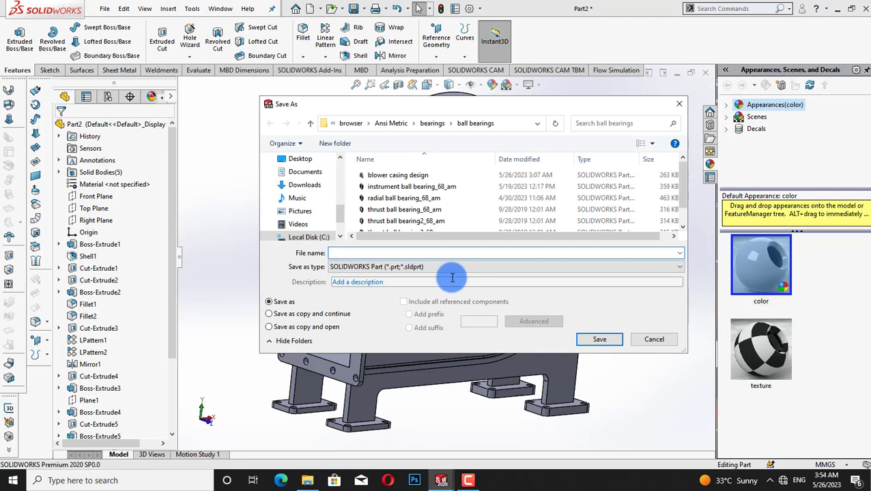
type("Blower Casi")
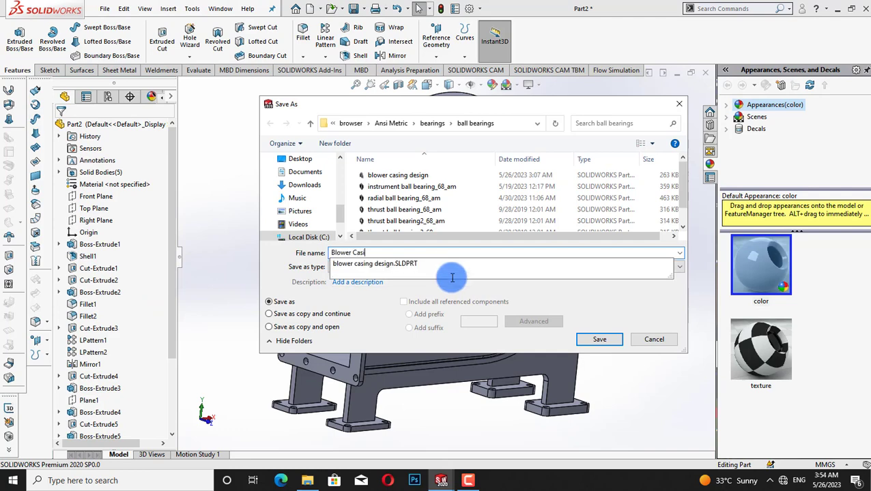
type("ng")
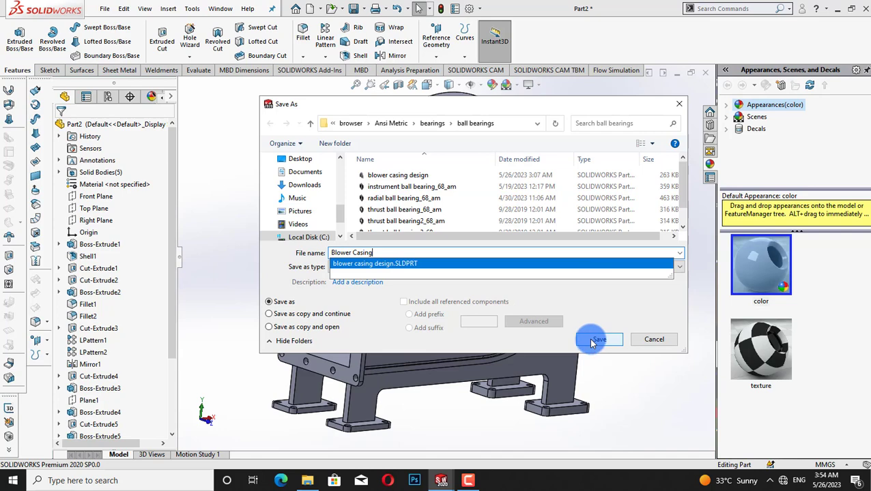
left_click(593, 341)
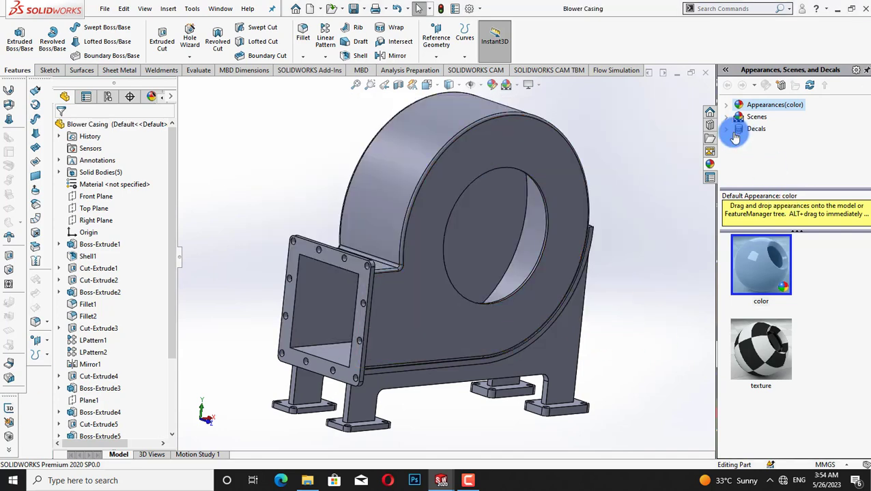
- Apply a green colour appearance to the entire Blower Casing part, after trying magenta and blue
left_click(494, 83)
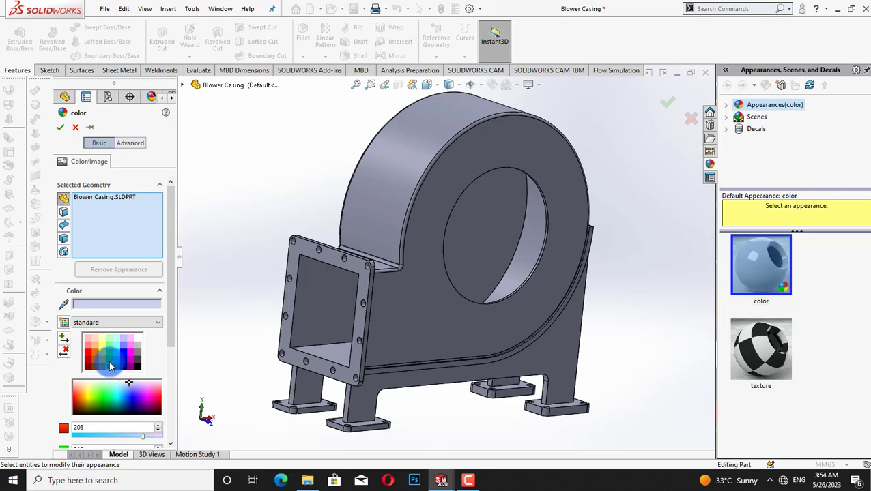
left_click(123, 357)
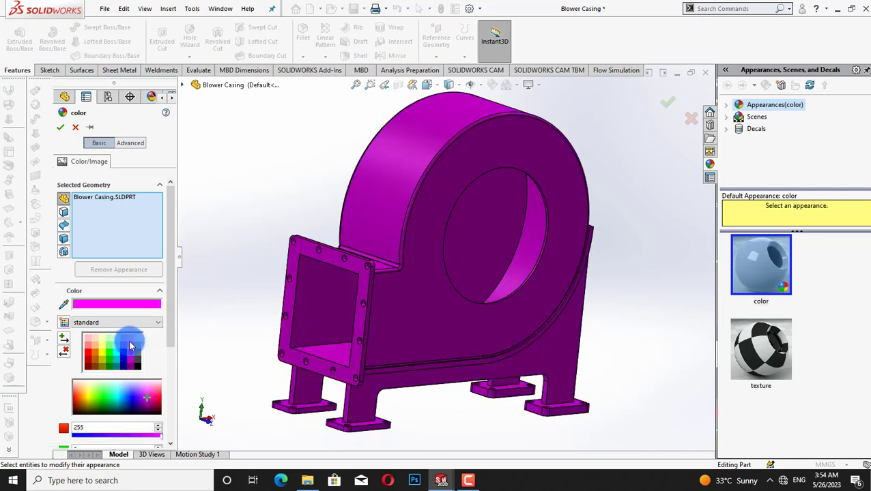
left_click(125, 356)
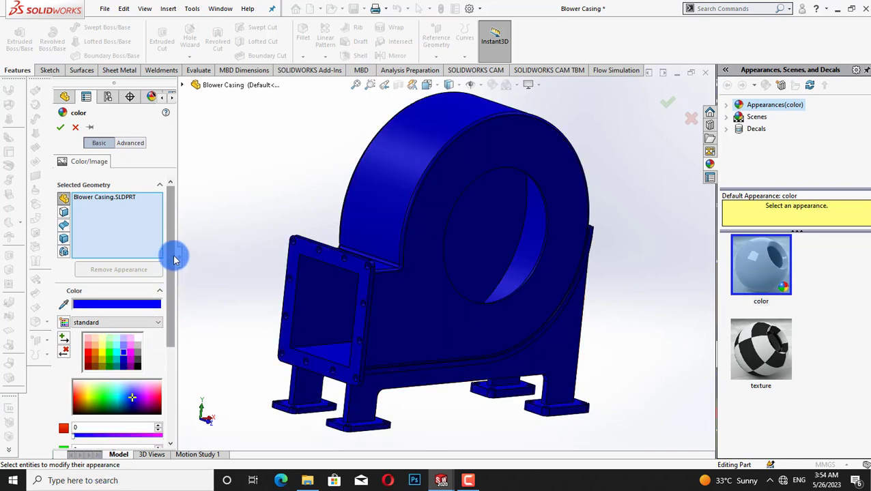
left_click(111, 365)
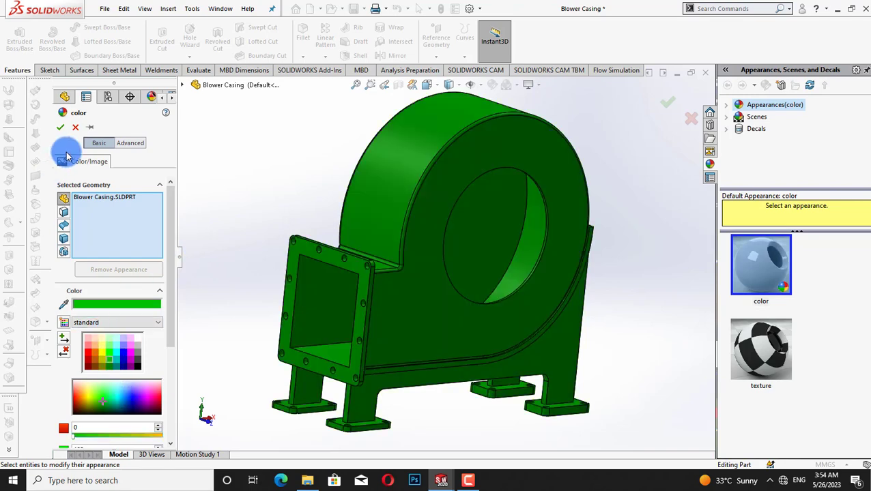
left_click(60, 126)
left_click(105, 8)
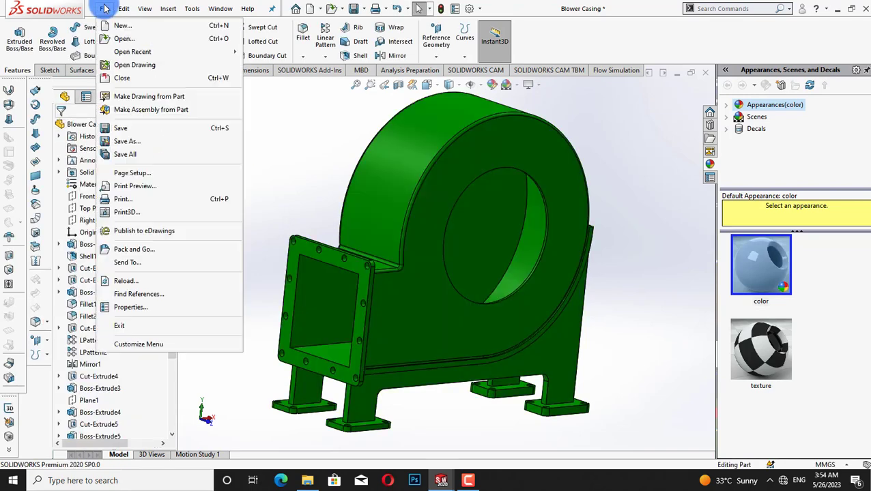
- Save a copy of the Blower Casing in IGES (*.igs) format
left_click(133, 147)
left_click(409, 267)
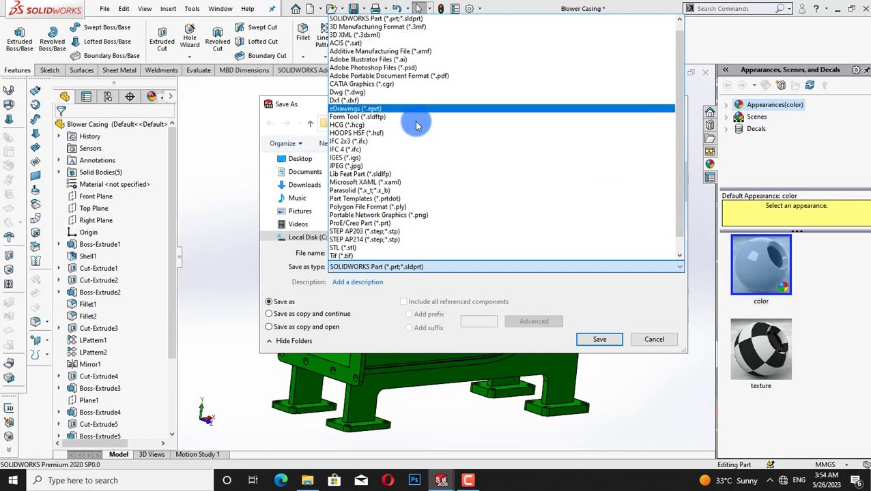
left_click(398, 159)
left_click(603, 359)
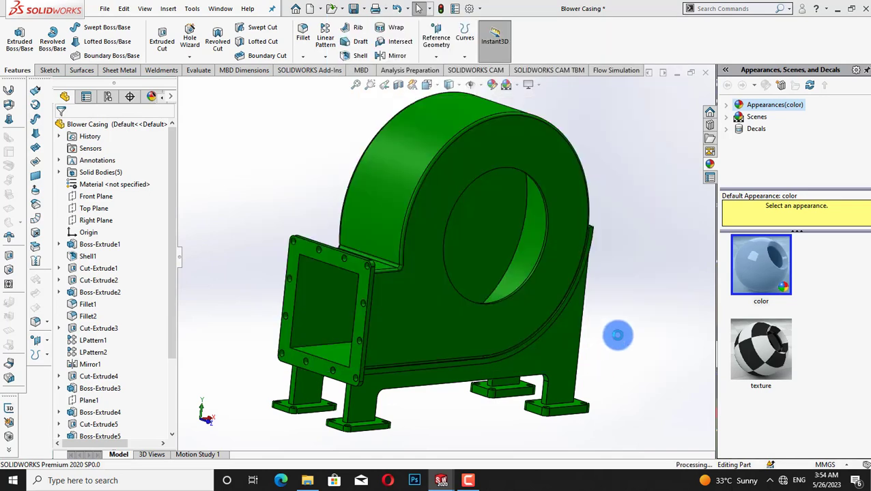
left_click(468, 480)
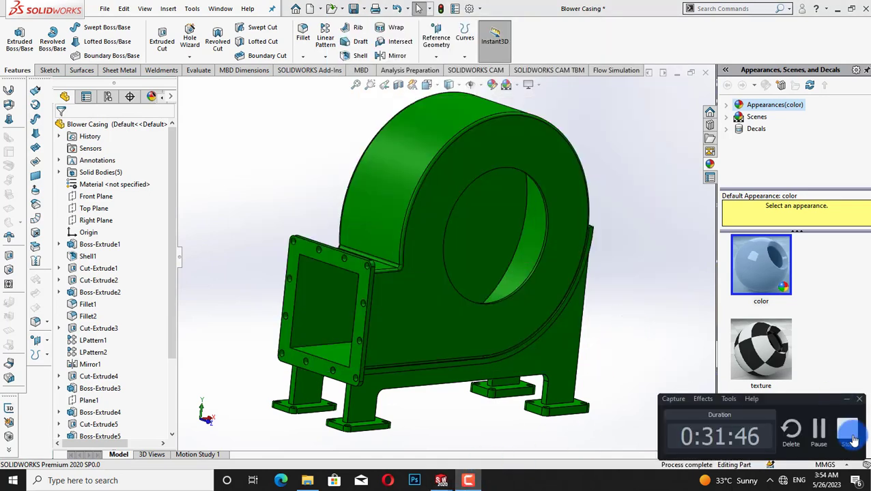